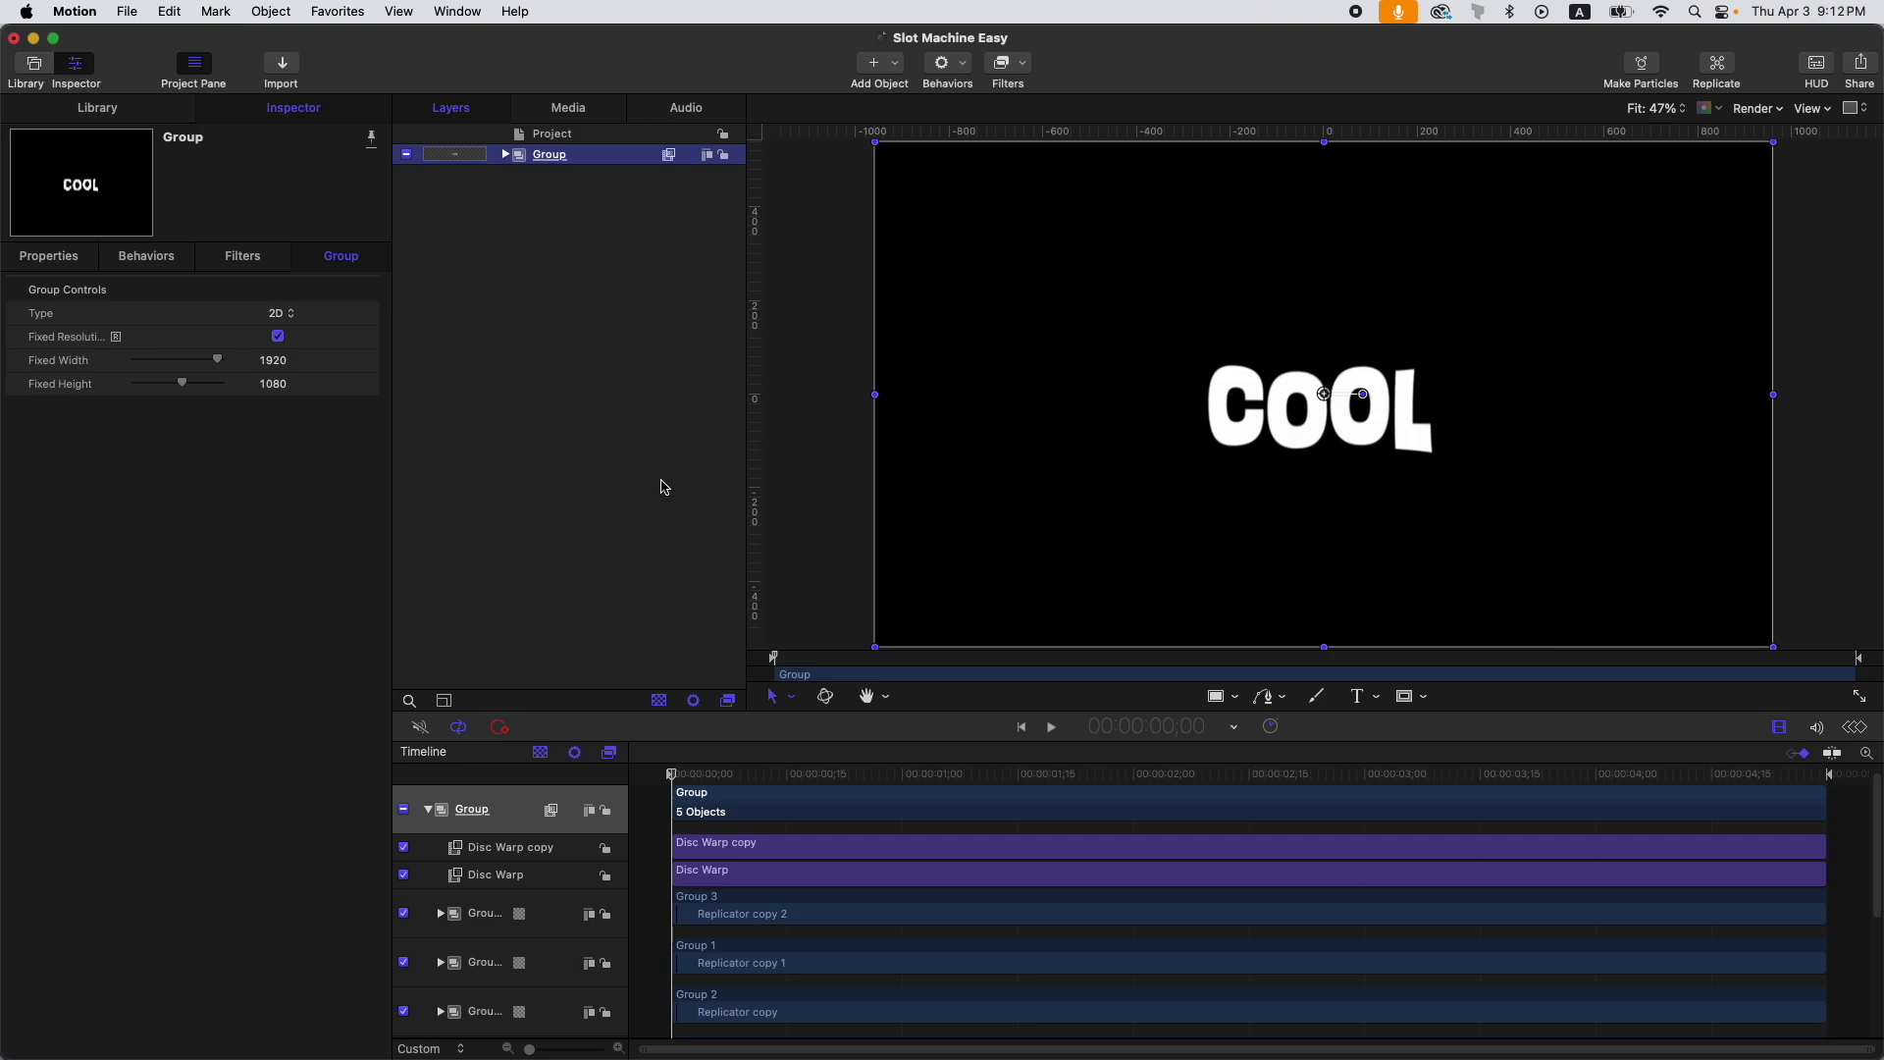
Step: Create a blank Motion project with the Broadcast HD 1080 preset, 29.97 fps and a 5-second duration
key(space)
click(129, 12)
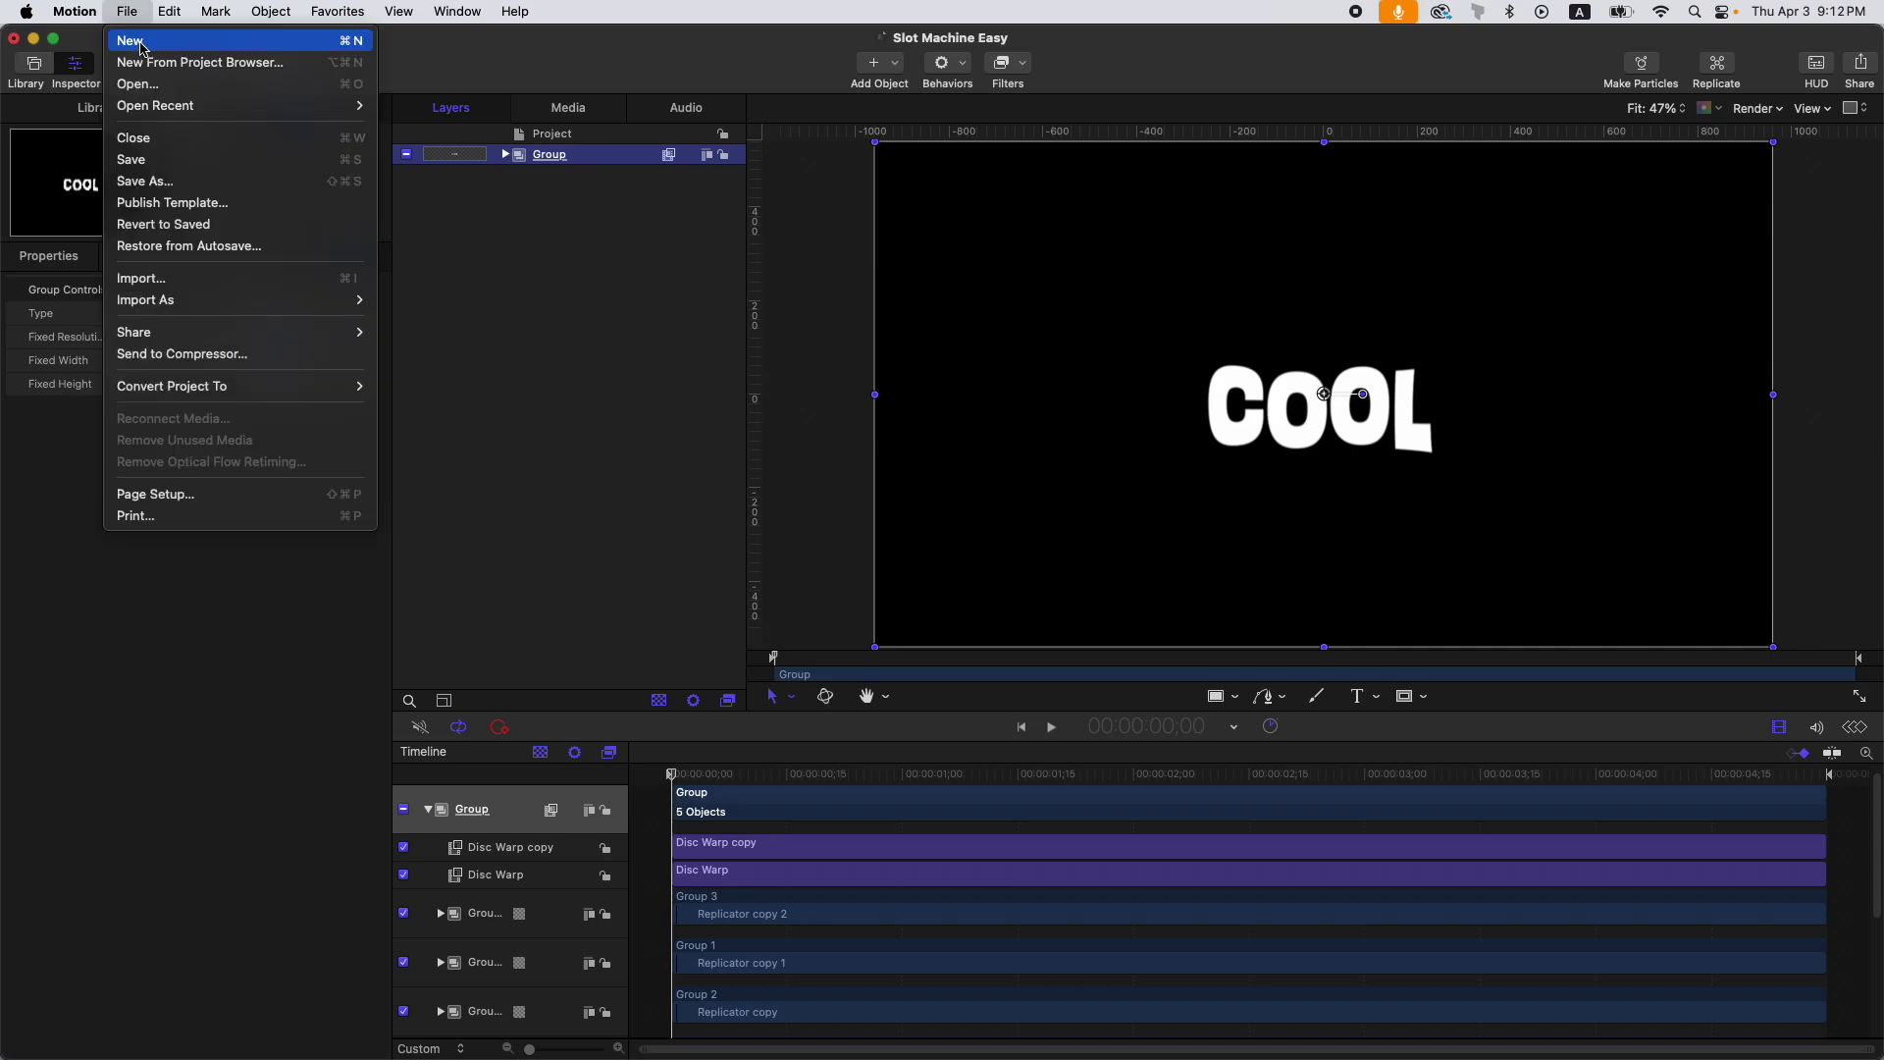
click(144, 41)
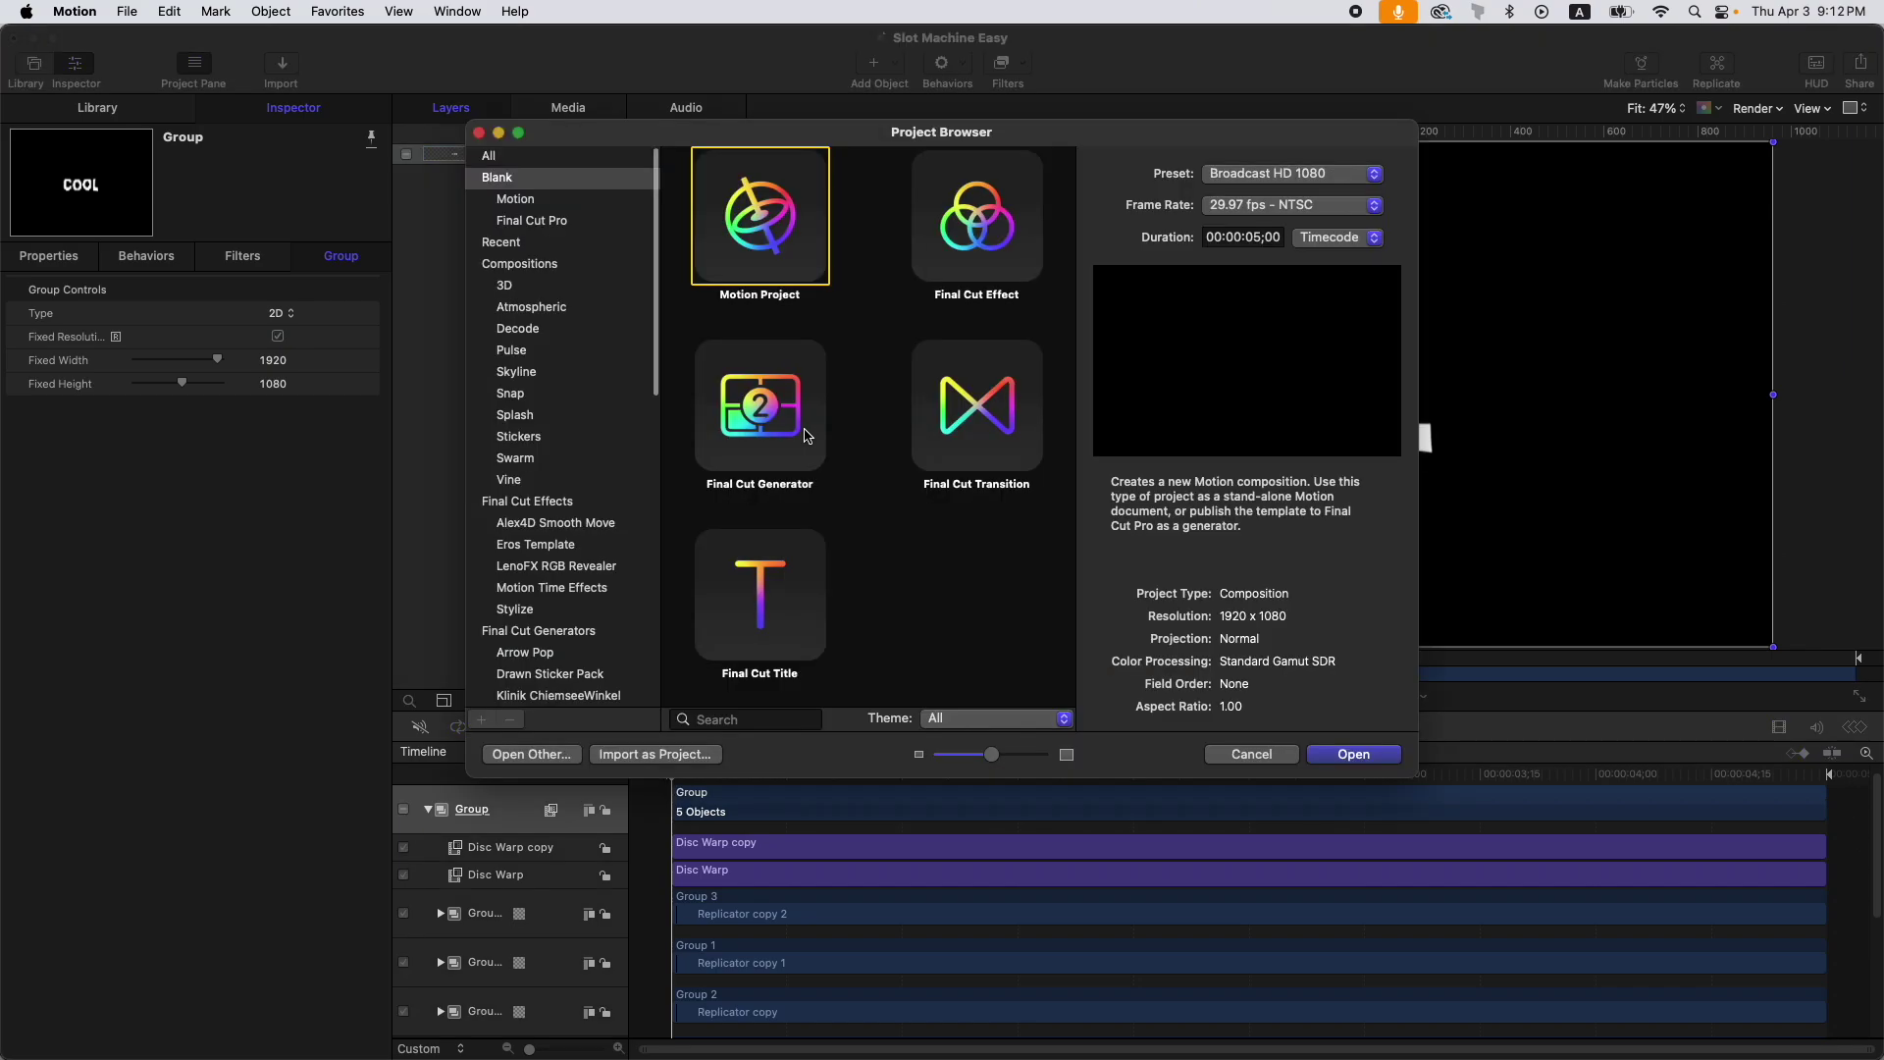
click(1382, 756)
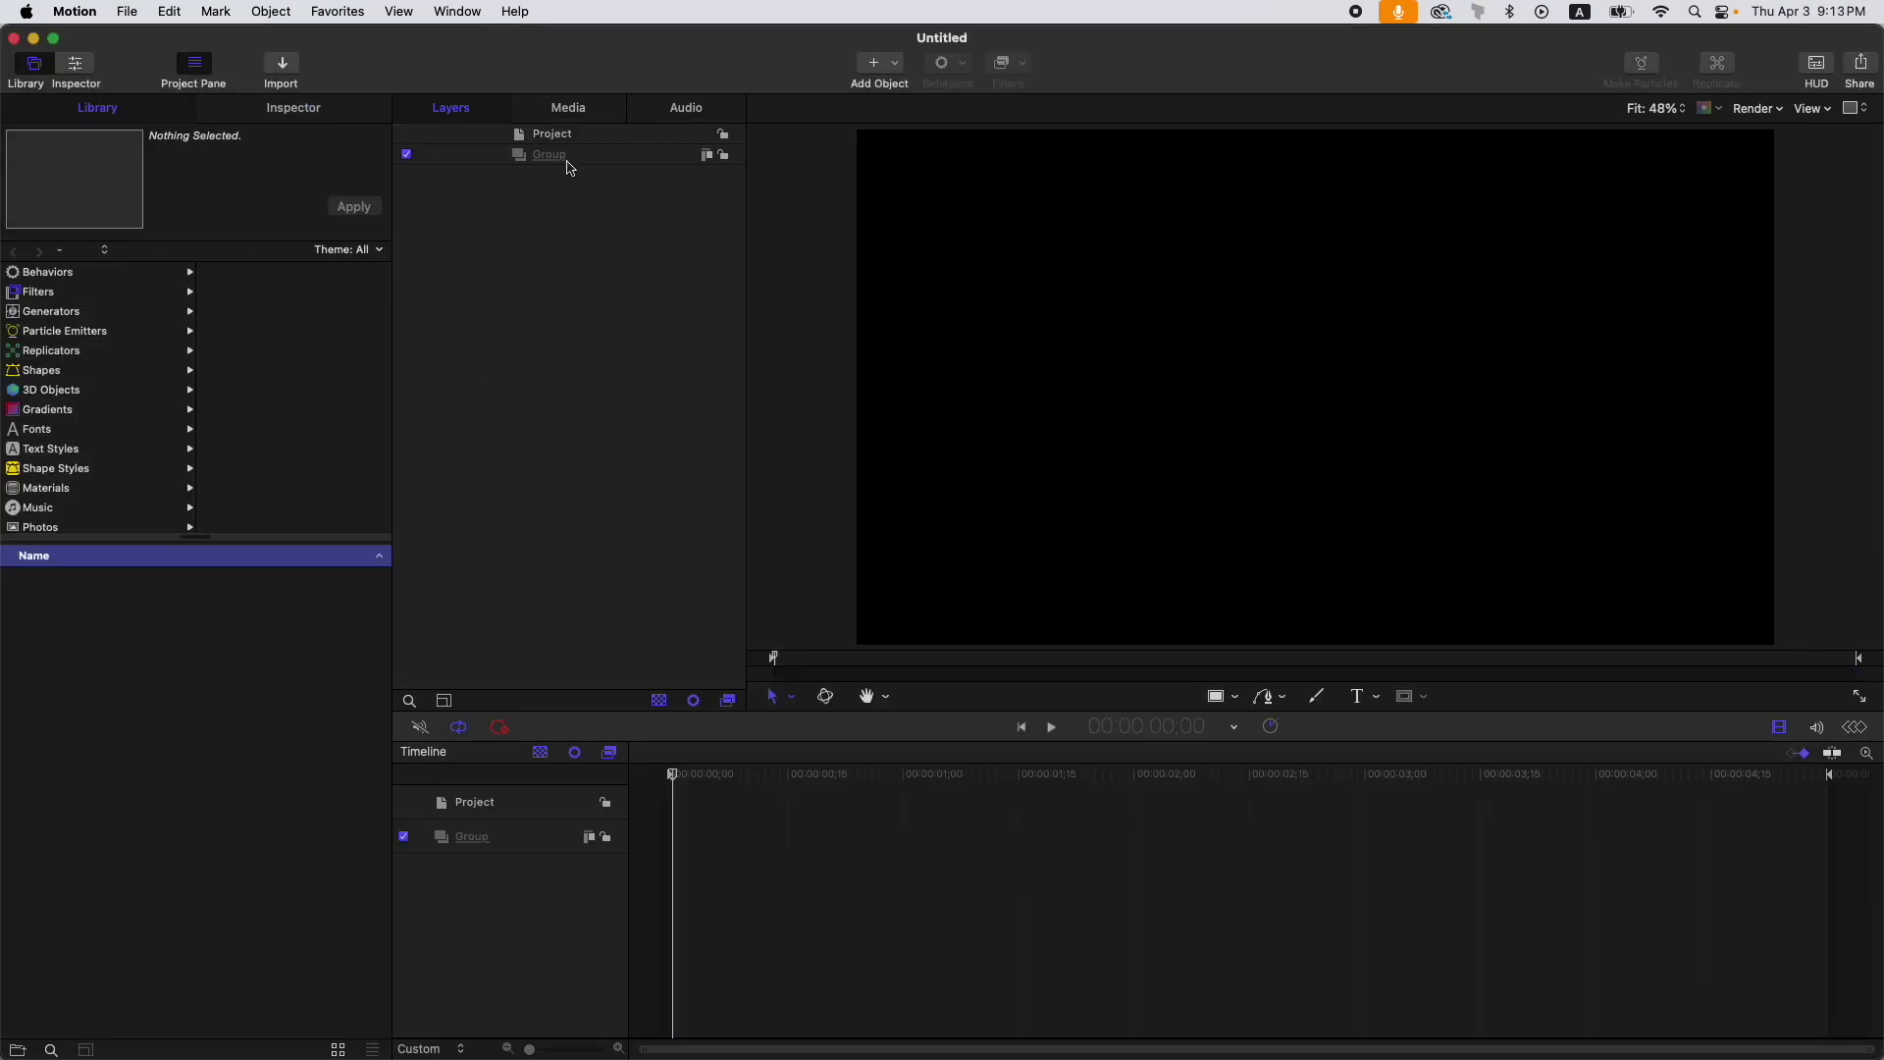
Step: Add a text layer reading "MOTION" to the empty group
click(573, 157)
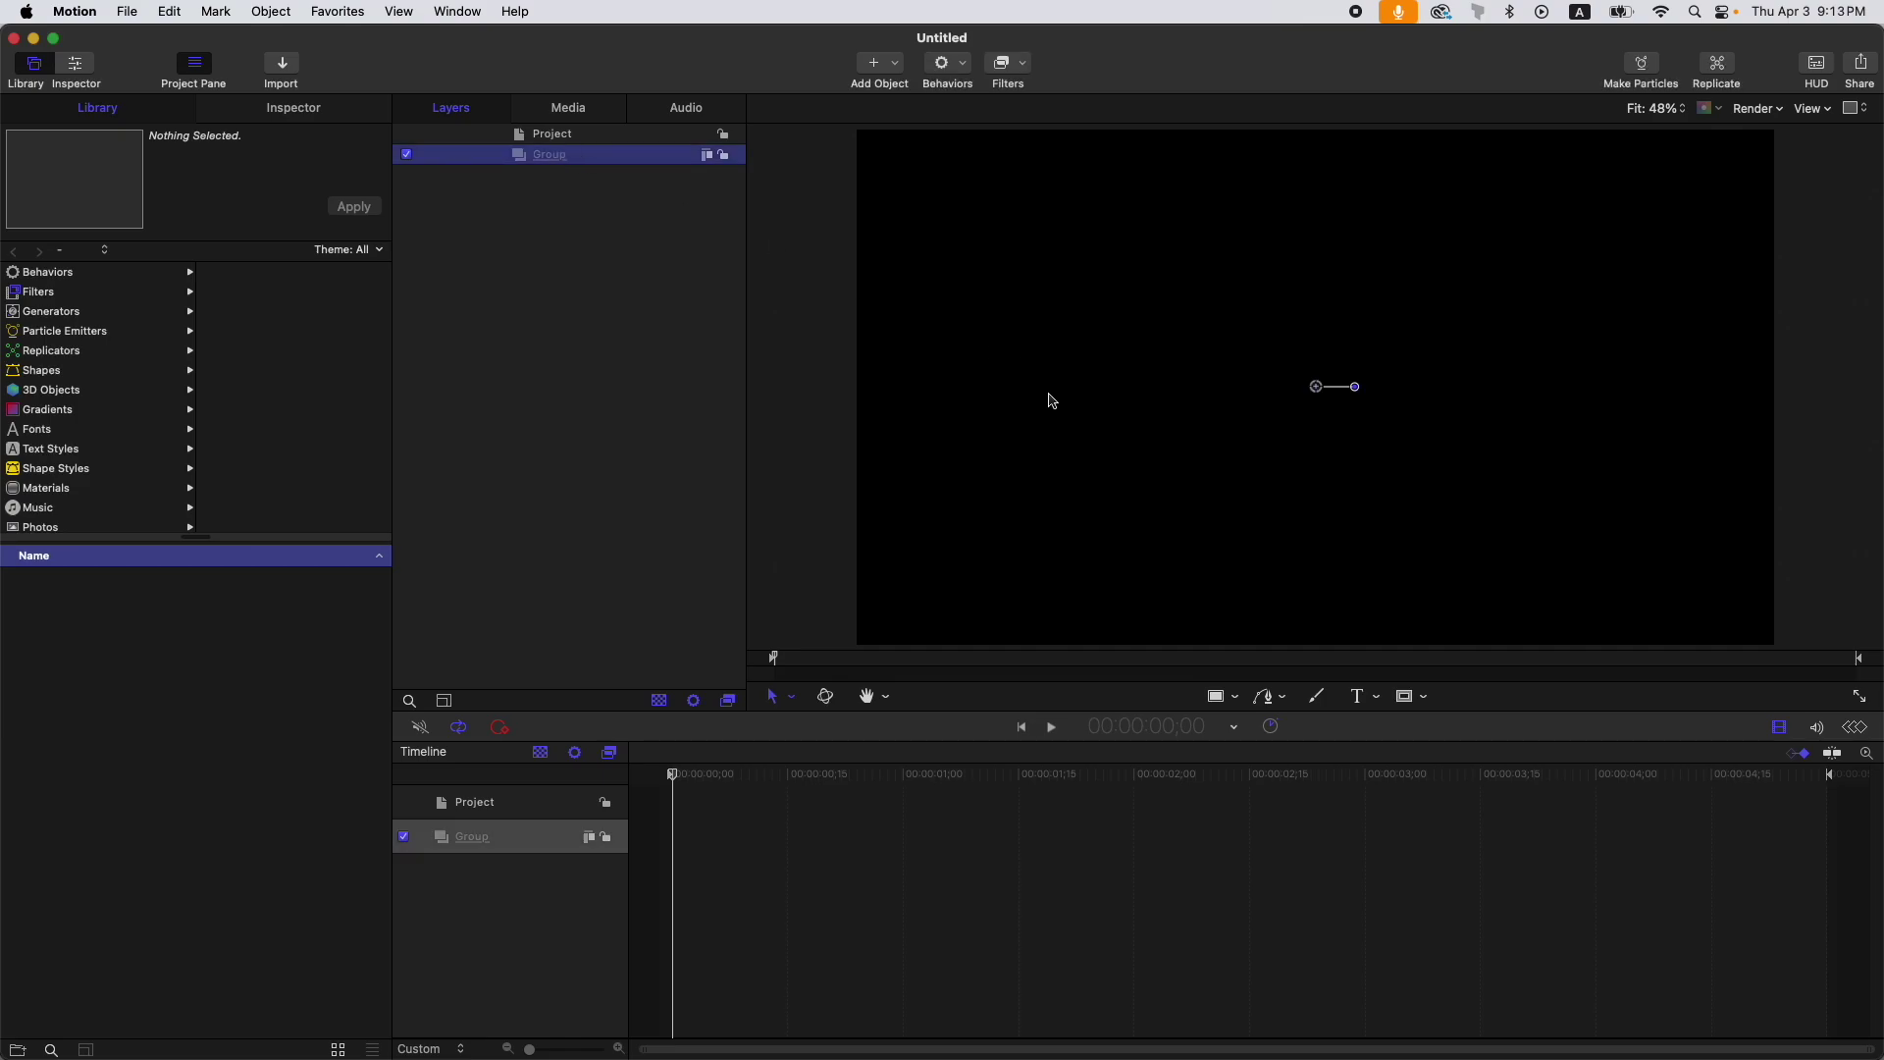
key(t)
click(1198, 385)
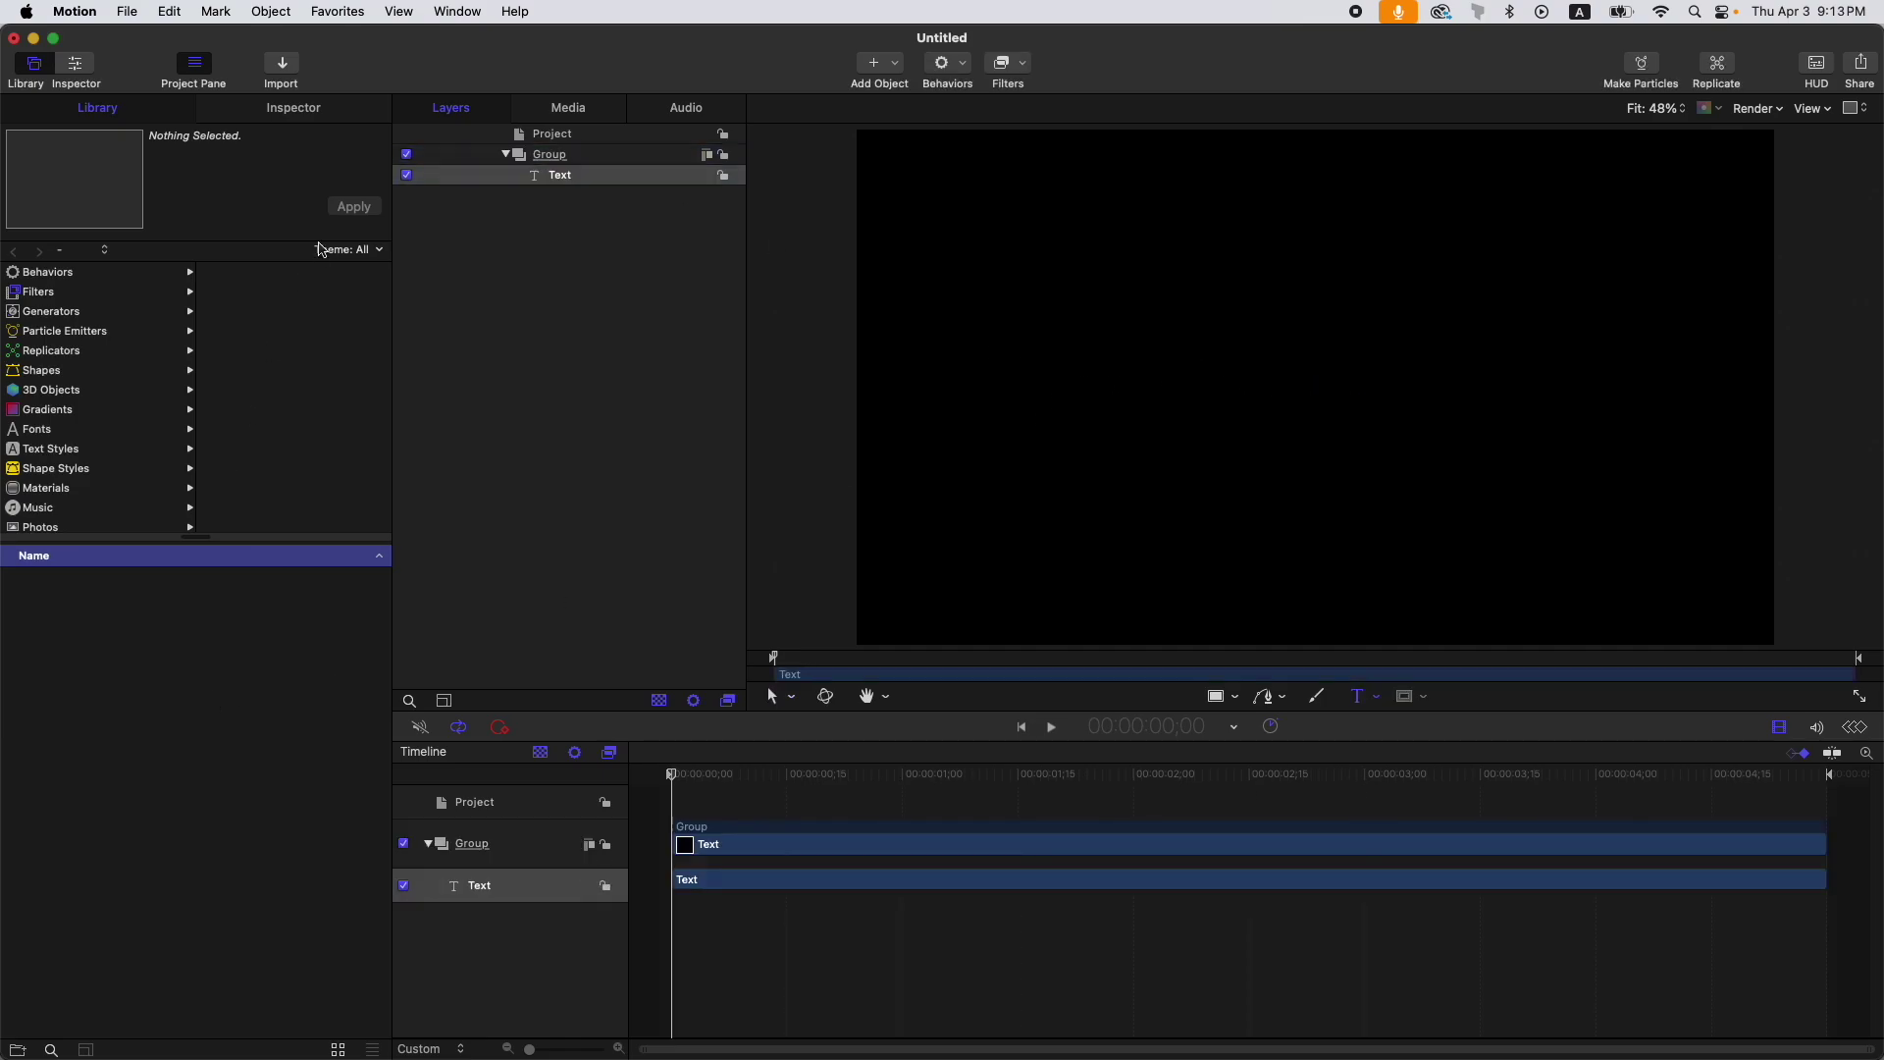
text(MOTION)
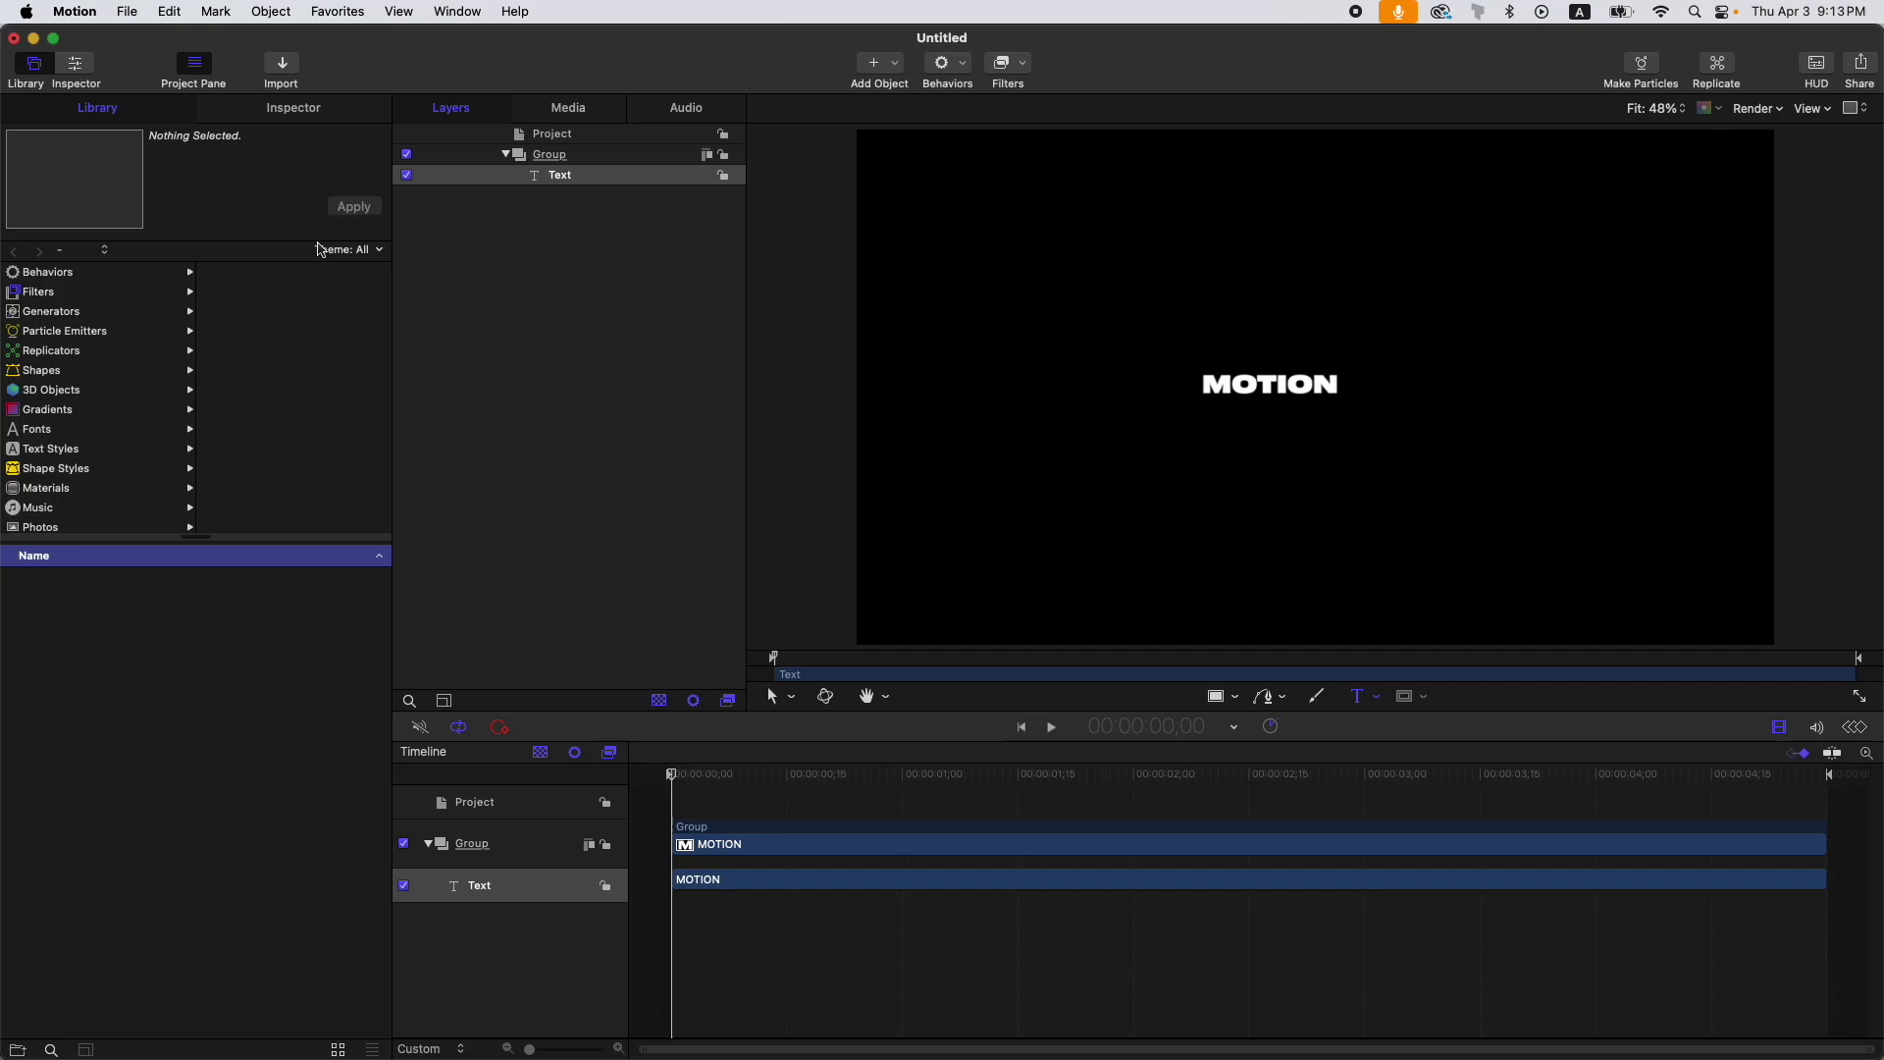
Step: Center-align the MOTION text and enlarge its size to about 127
click(294, 107)
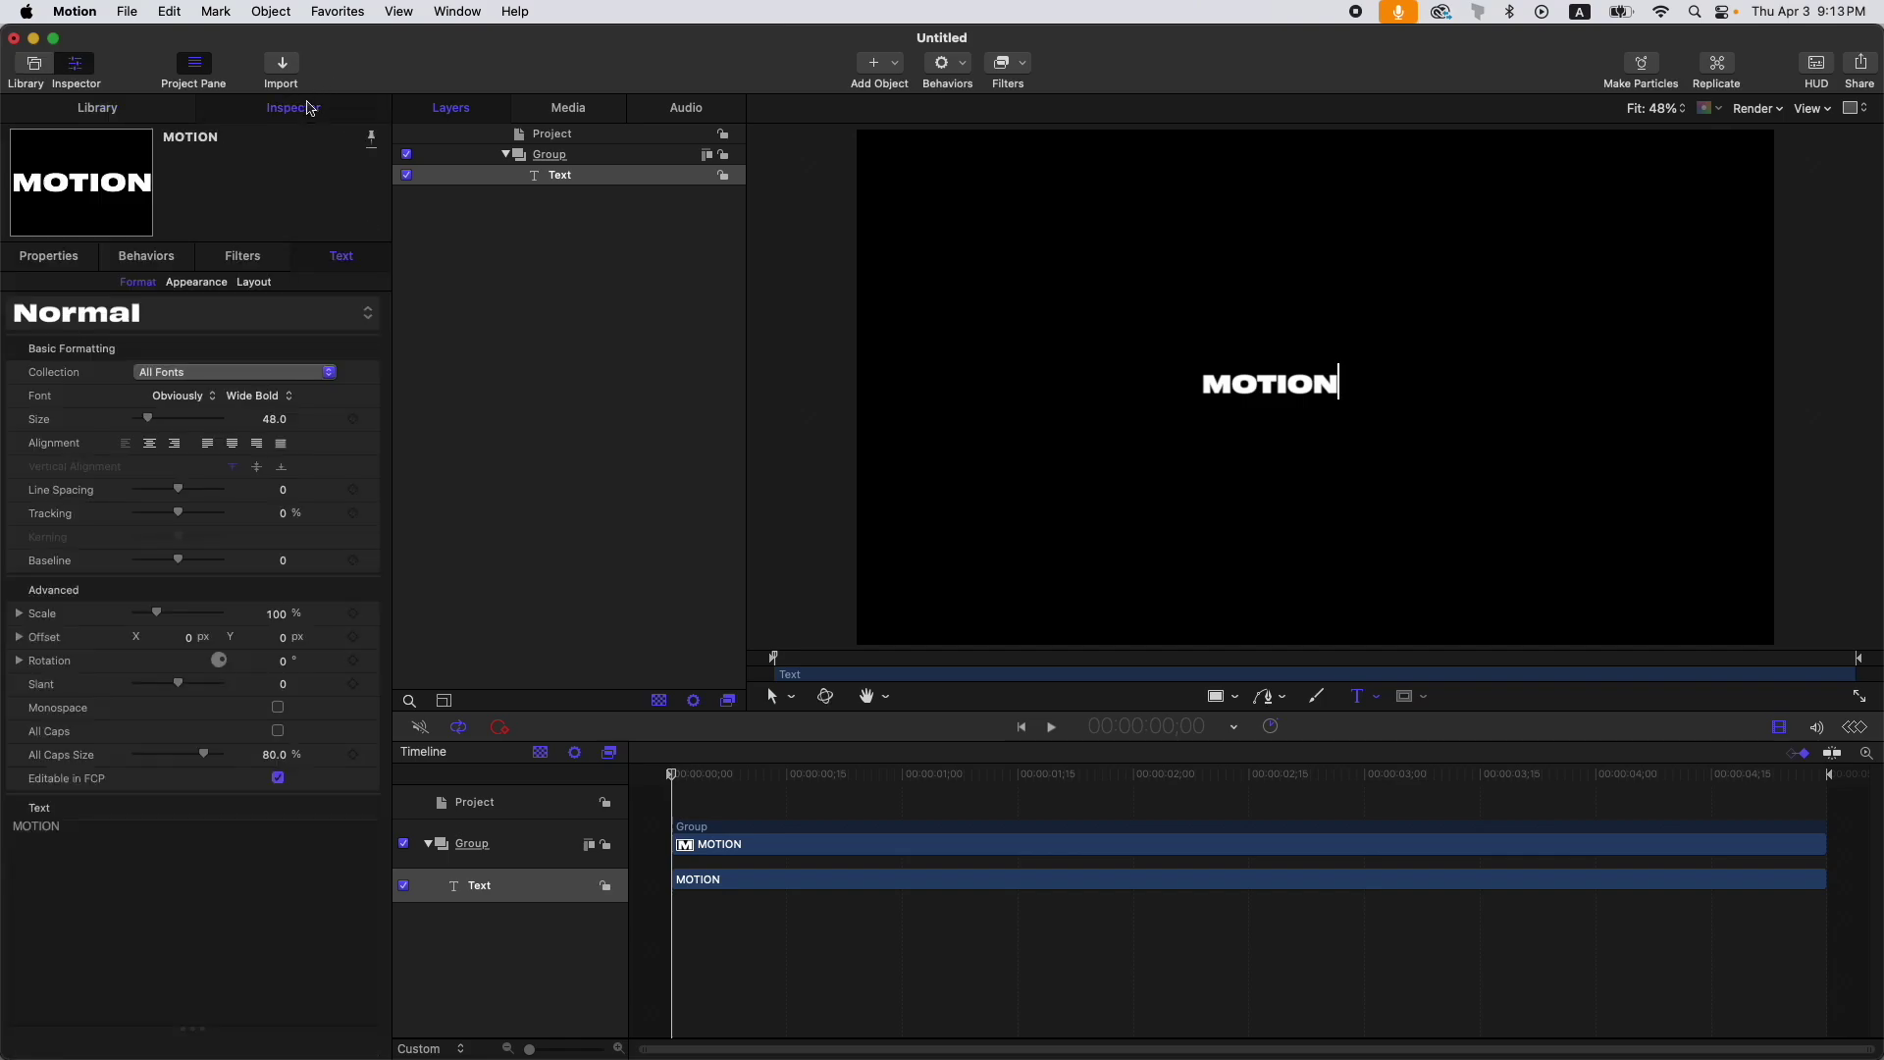
click(150, 444)
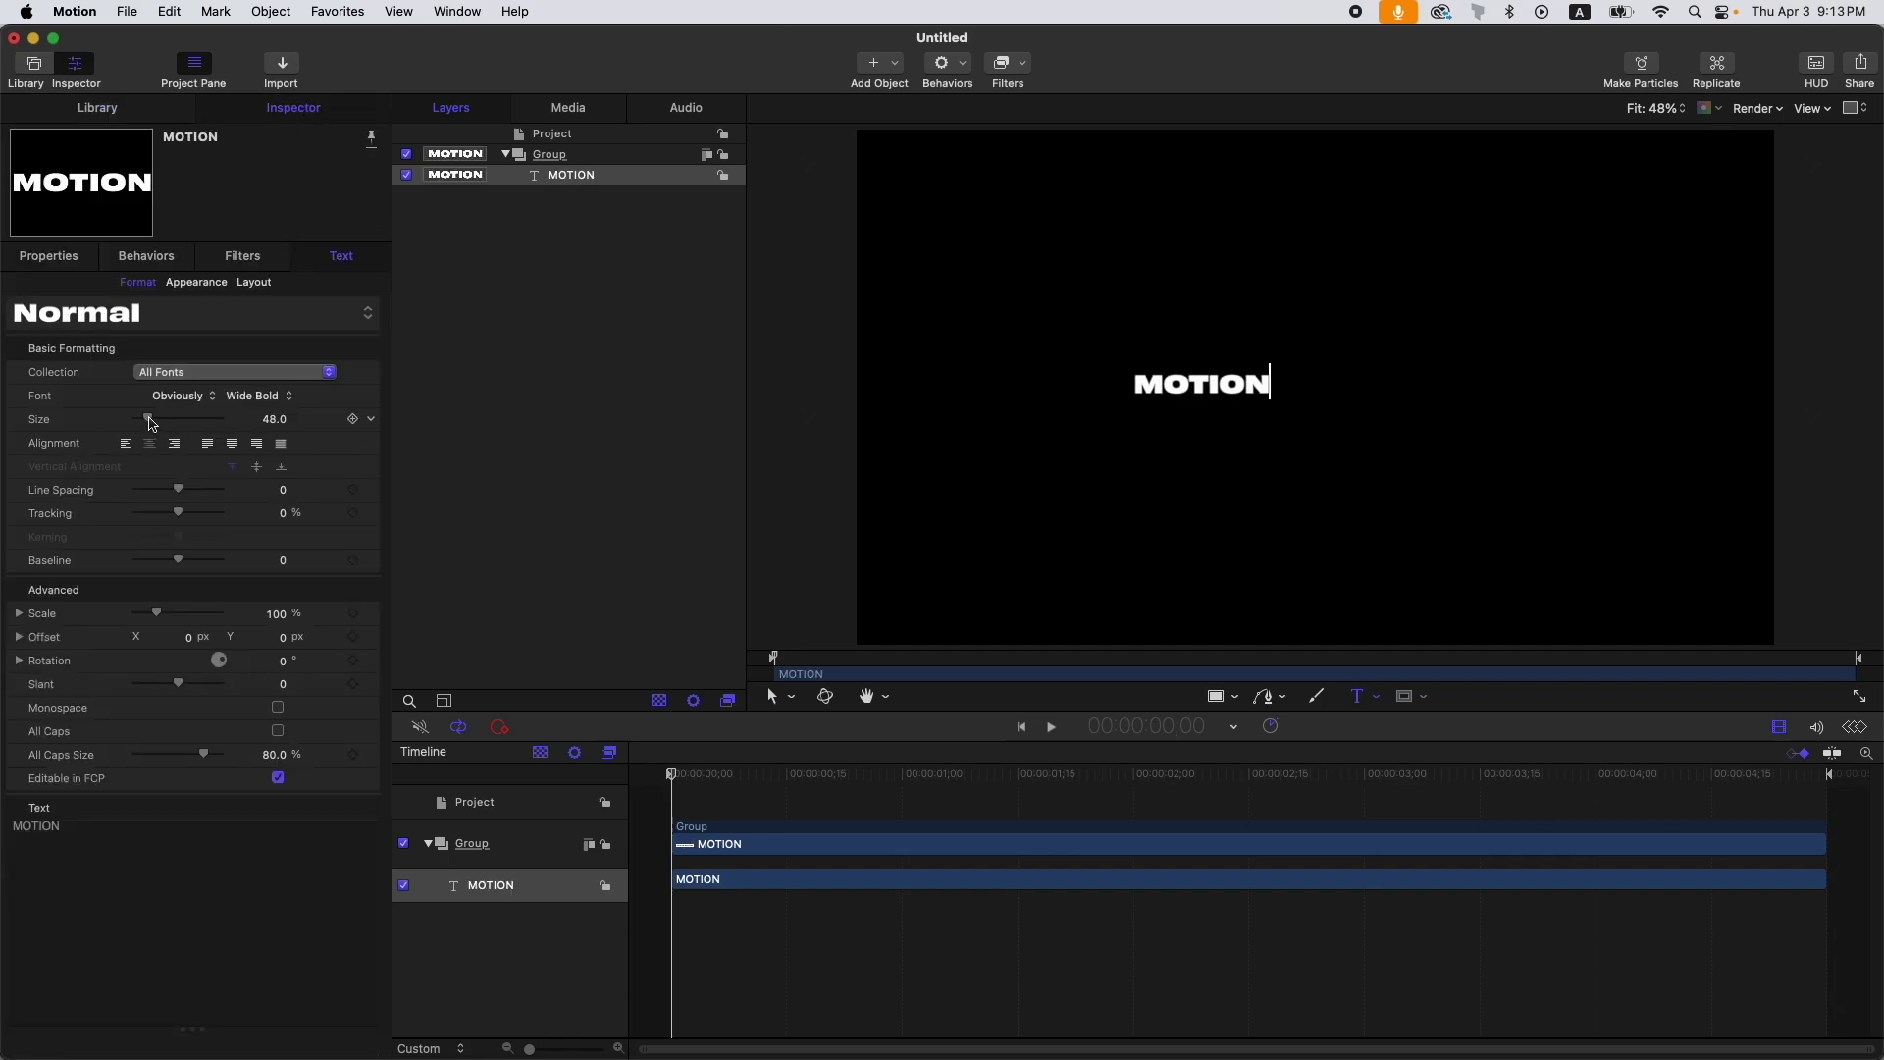
drag(149, 419, 176, 422)
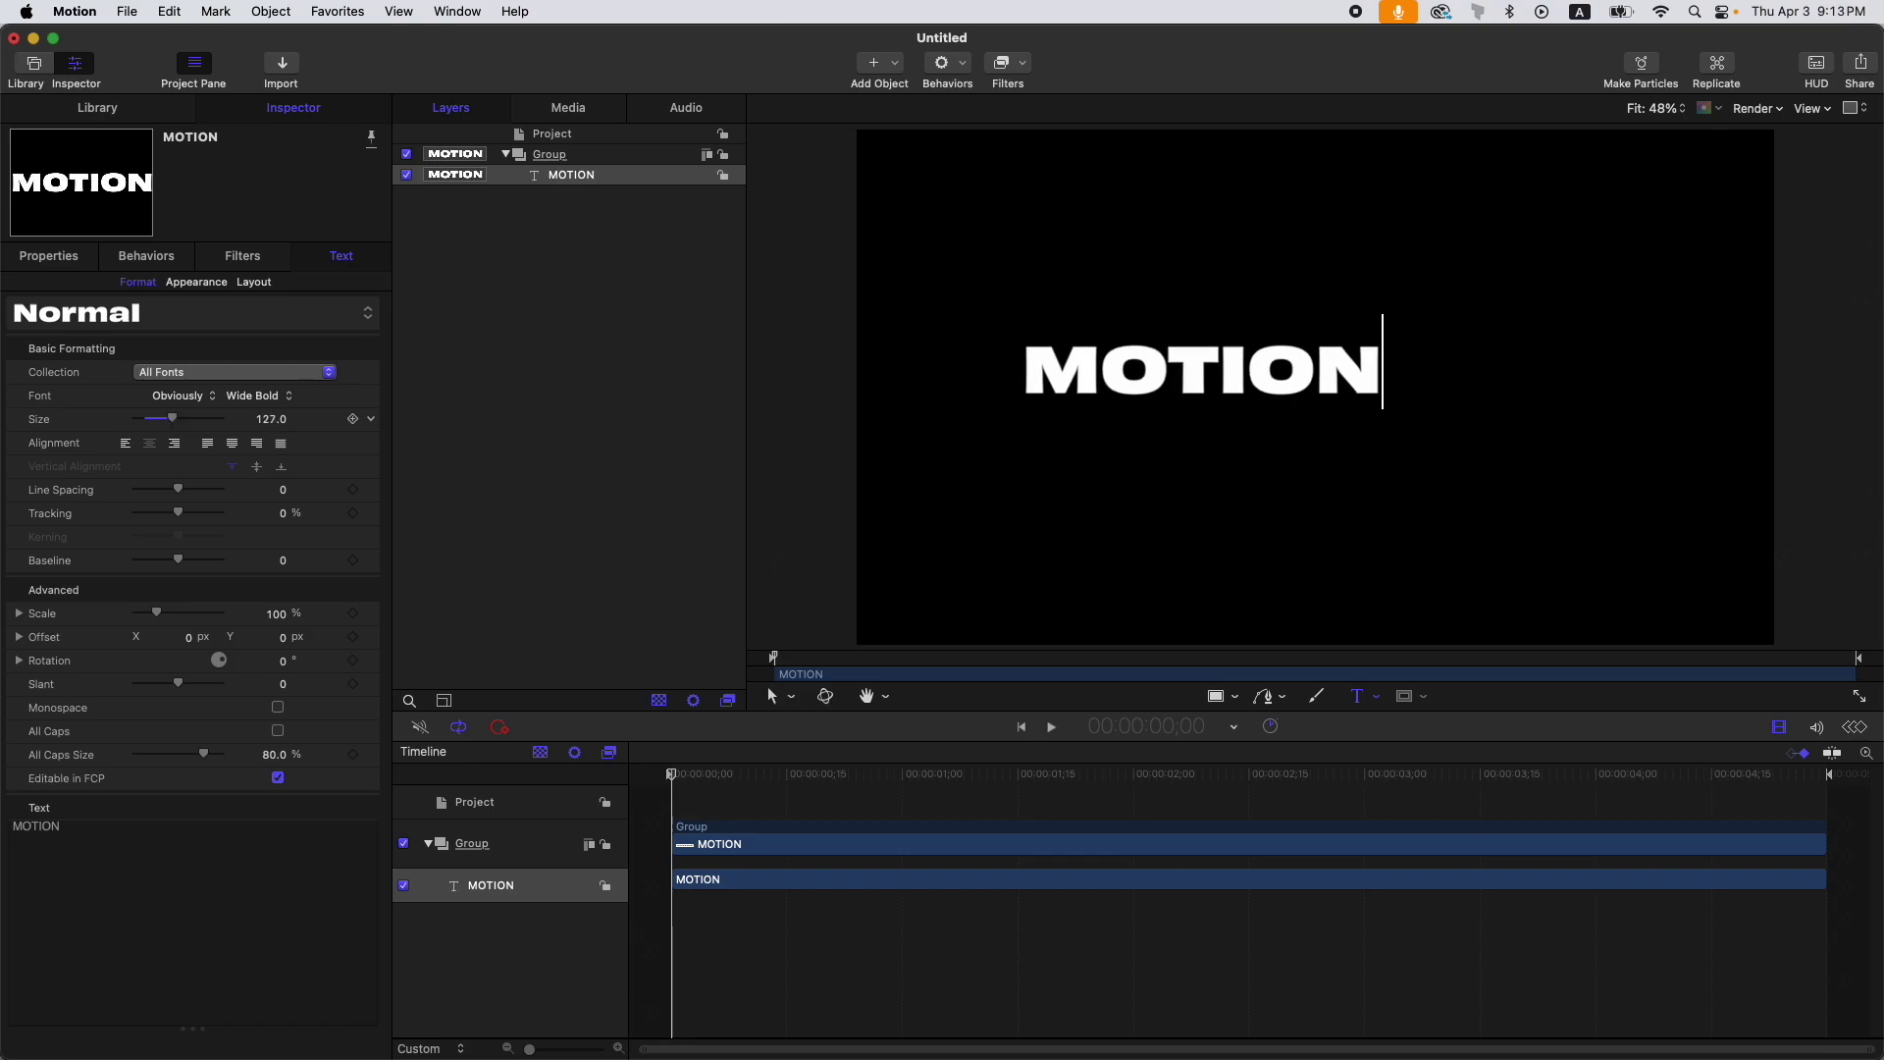
Step: Reset the MOTION text's position to 0 px in X and Y
click(68, 262)
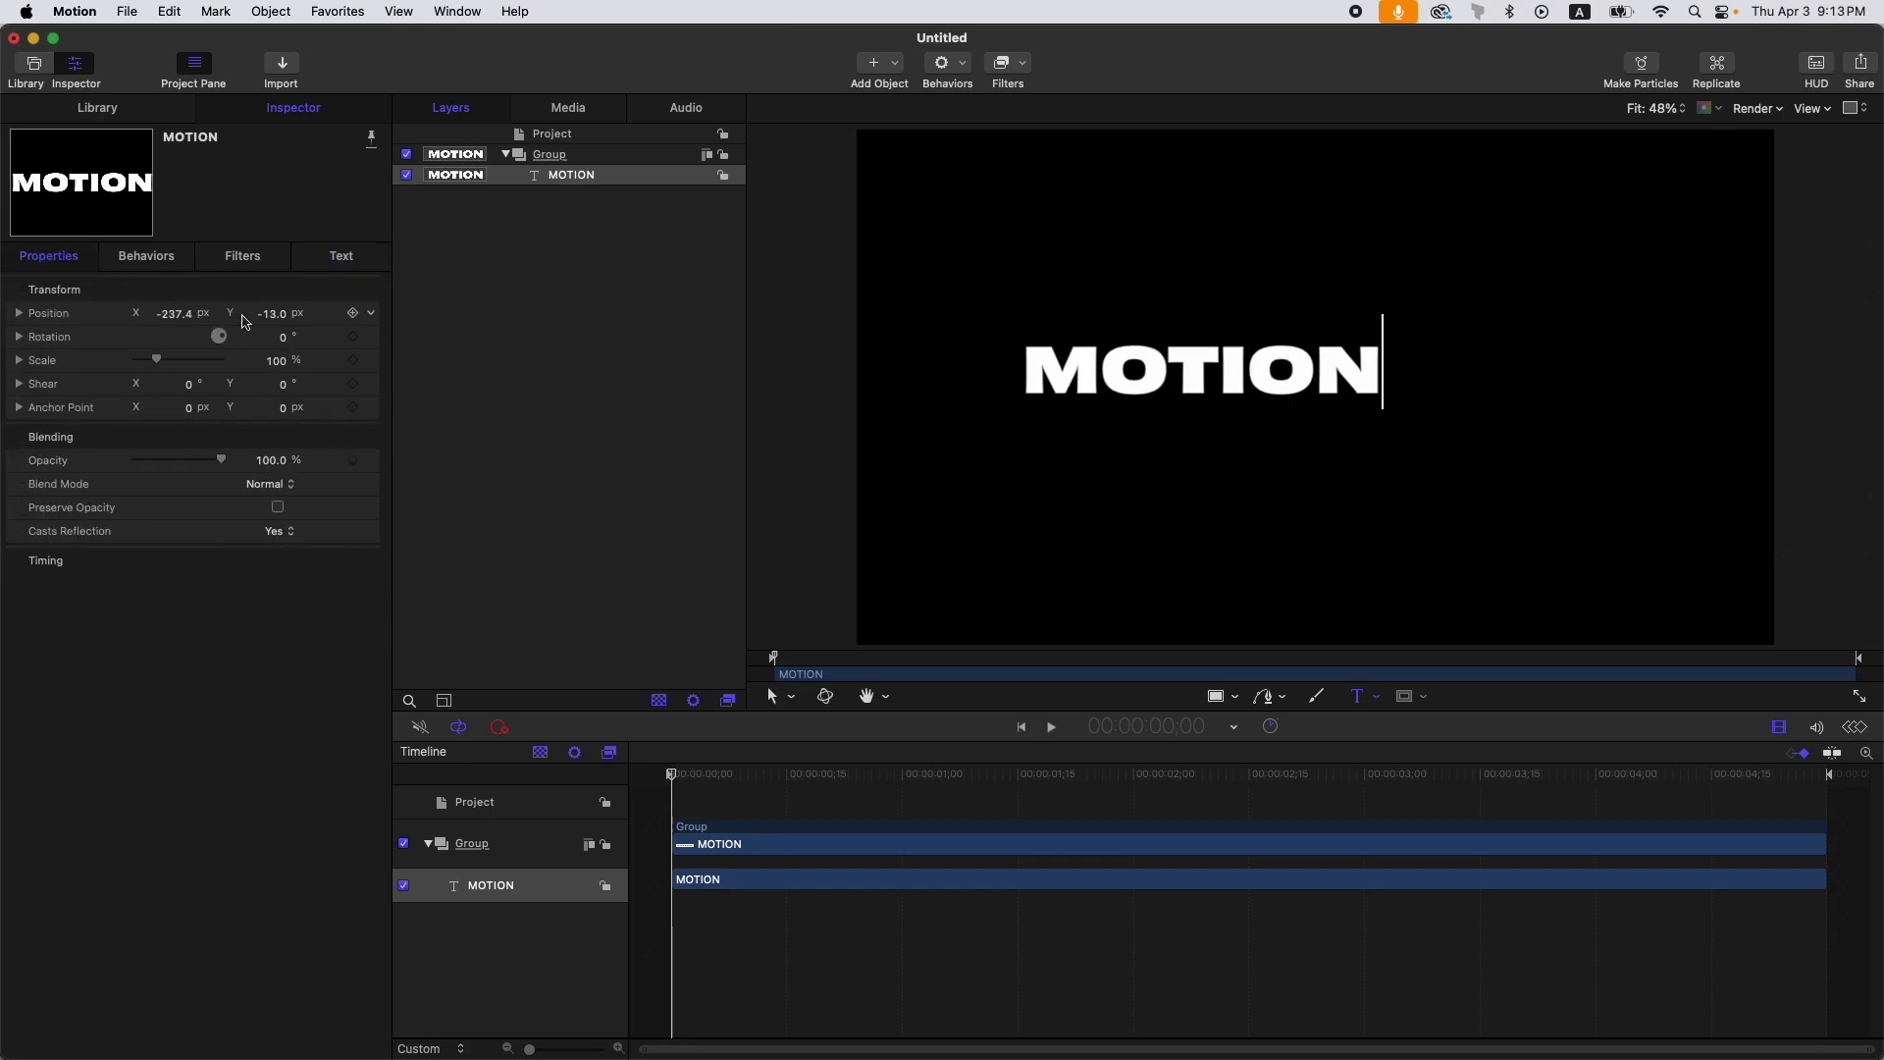
click(371, 314)
click(390, 326)
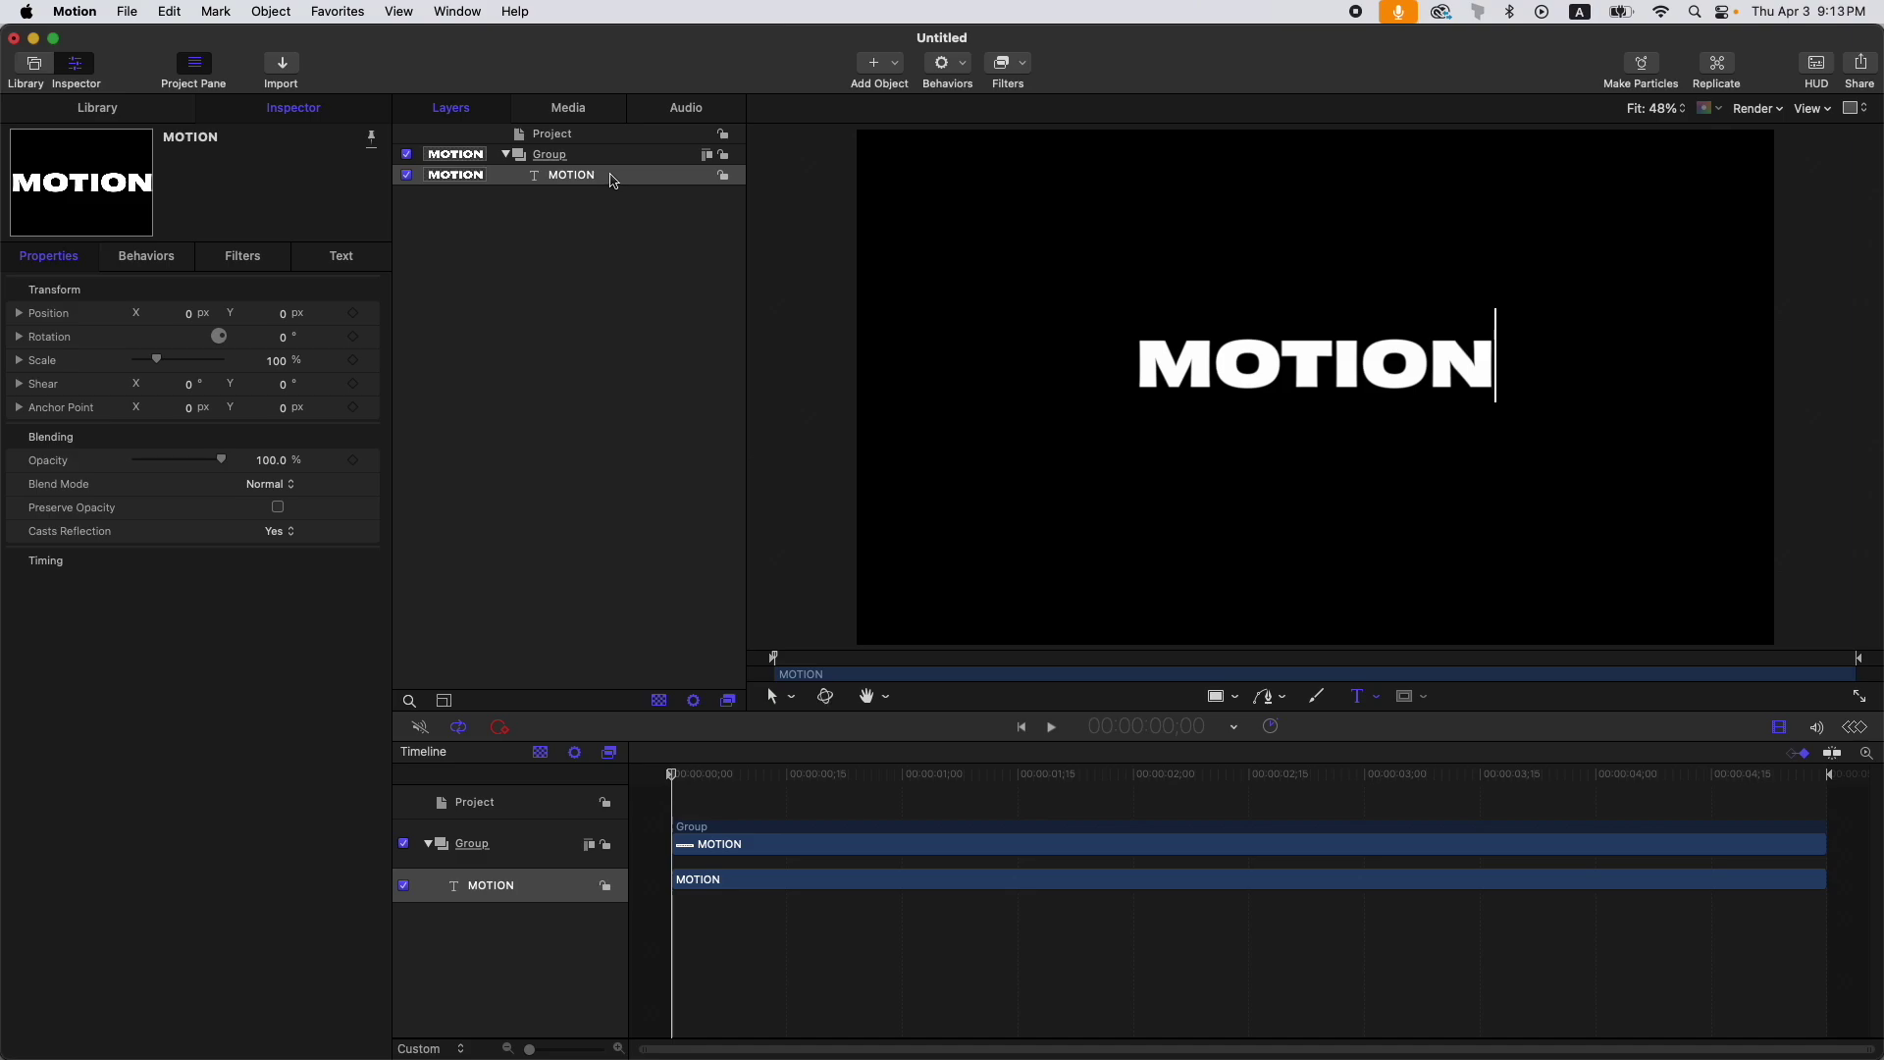
Step: Replicate the MOTION text and set the replicator's shape to Line
key(l)
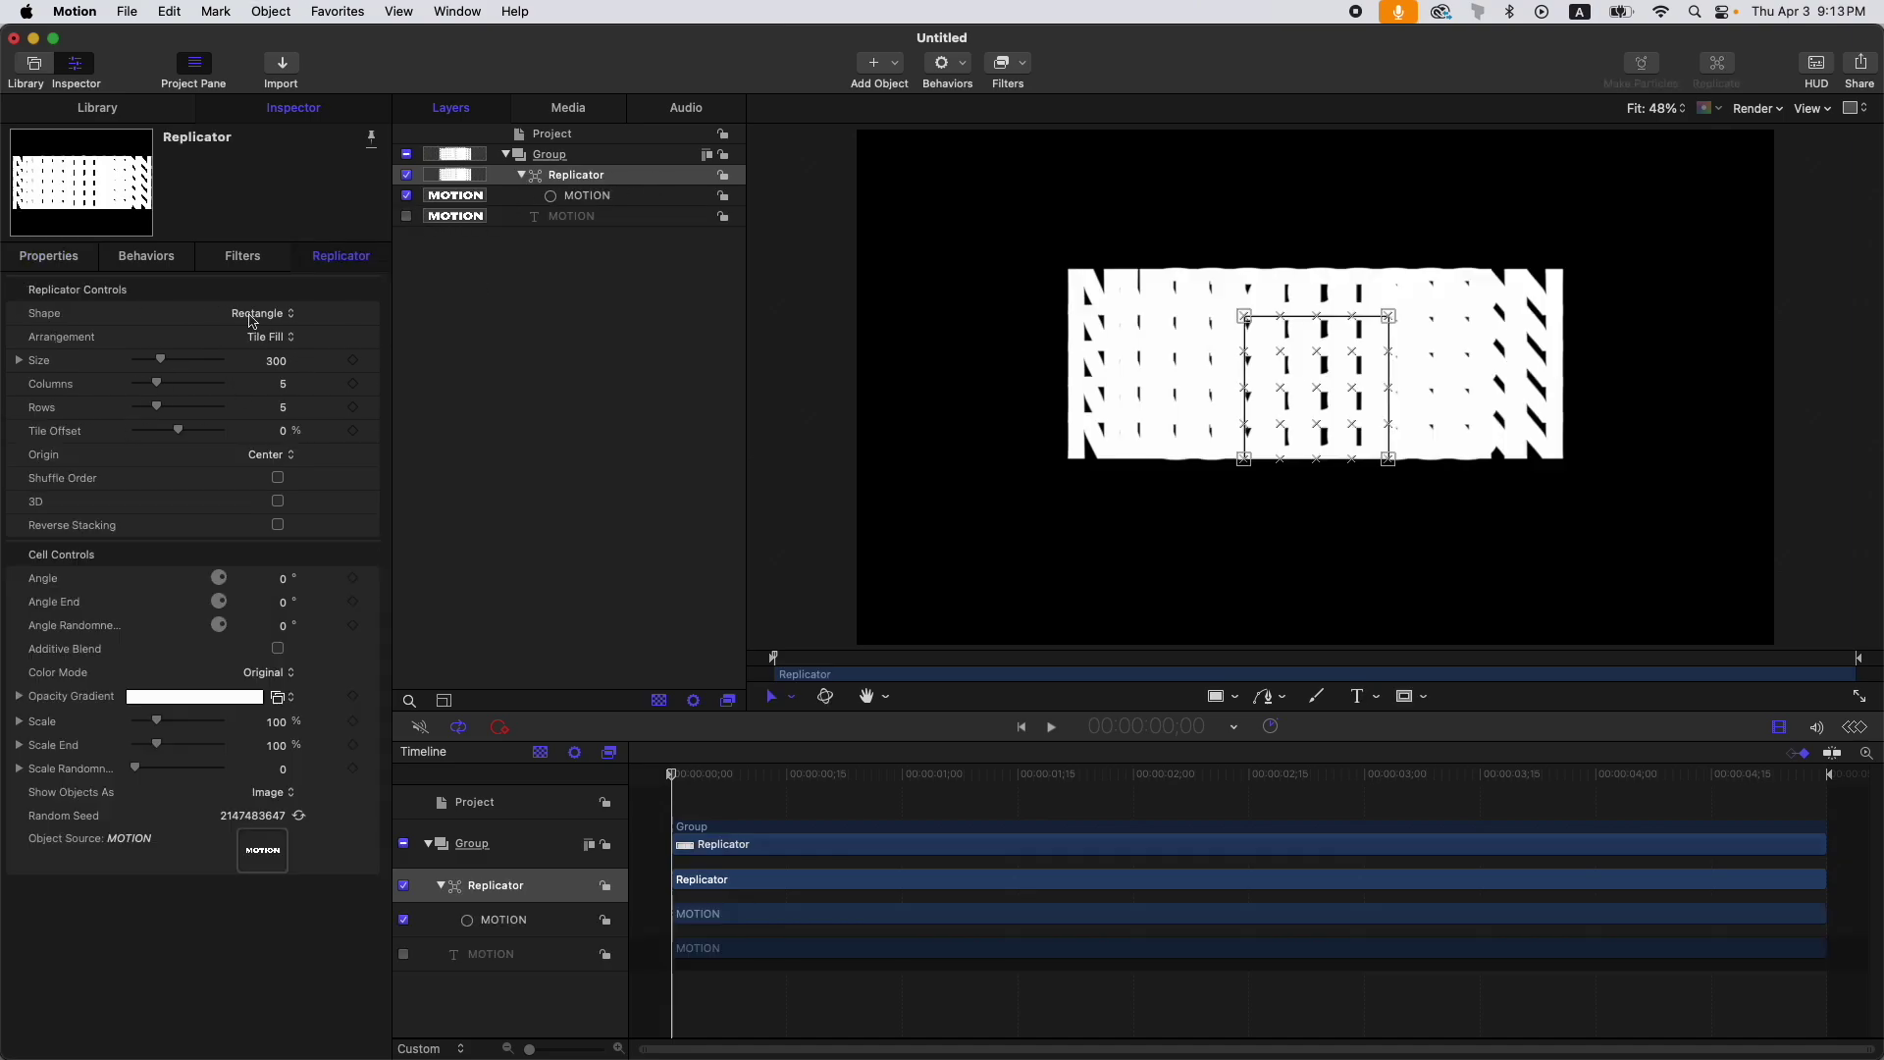
click(285, 315)
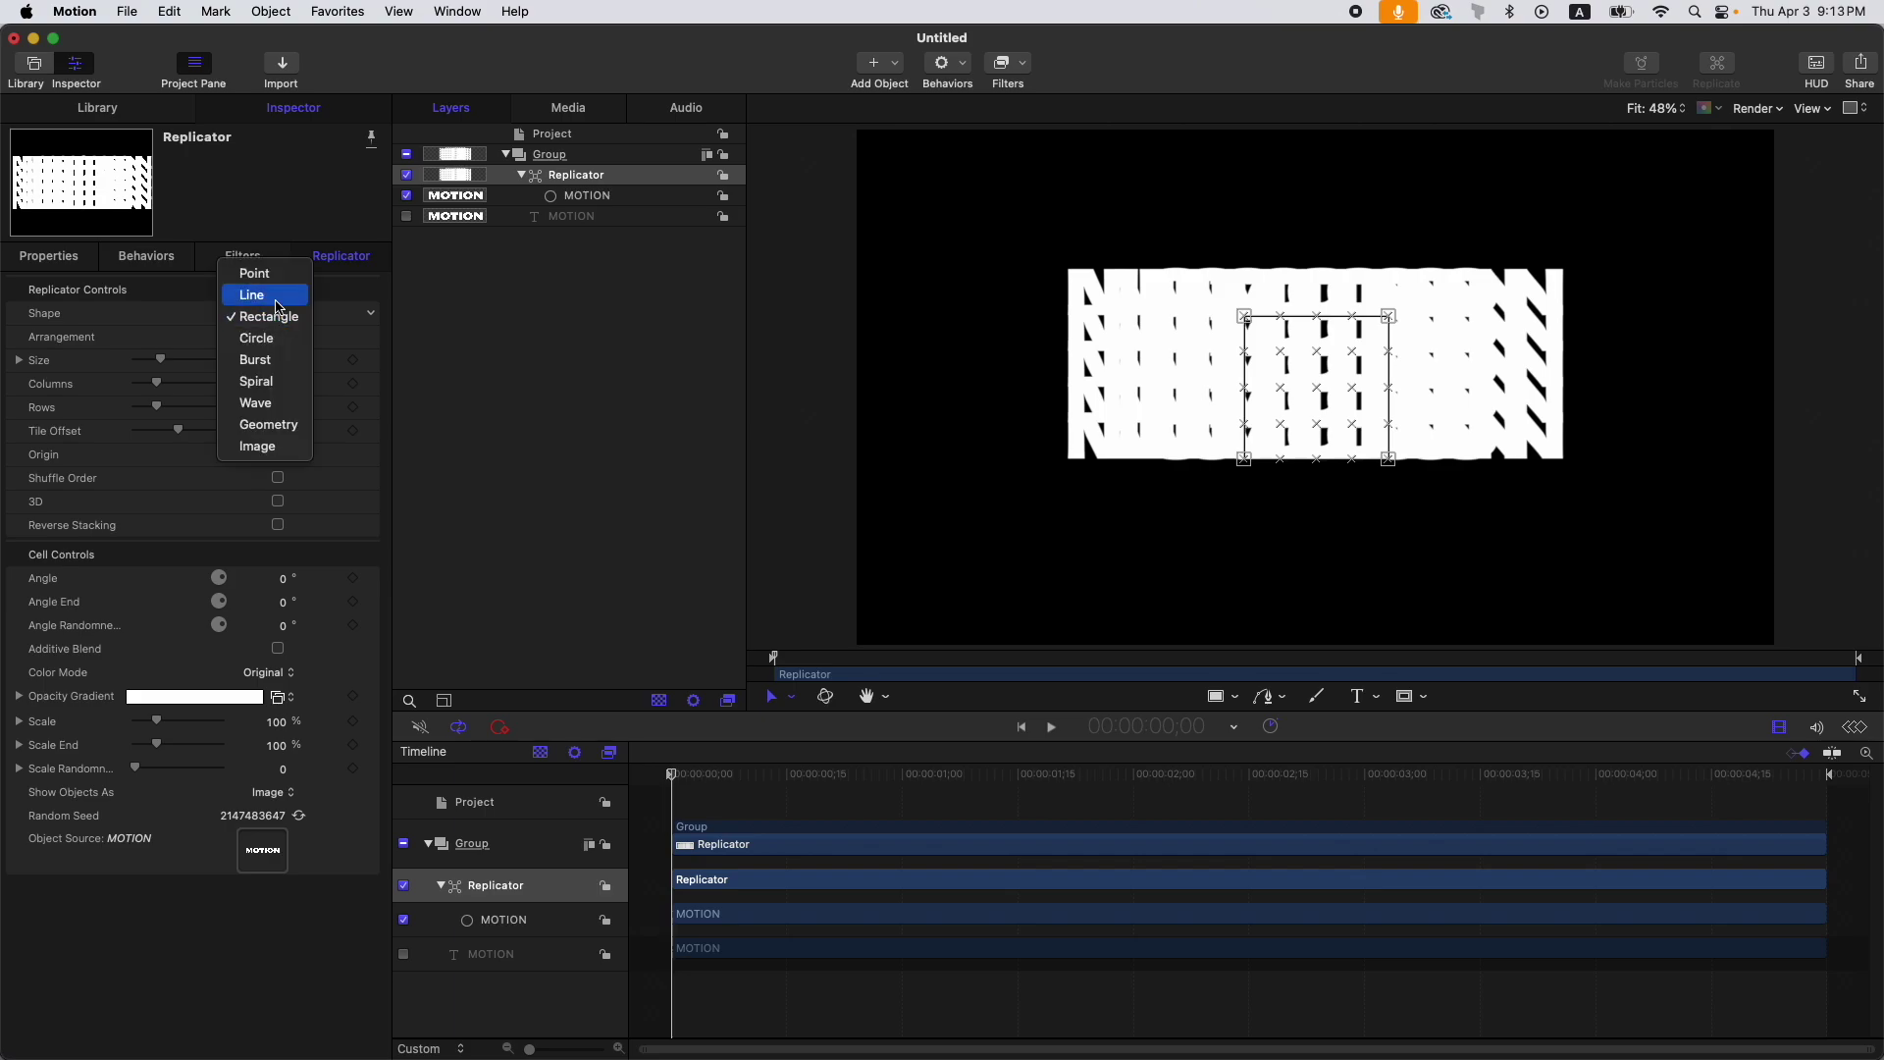
click(280, 293)
Step: Set the X values of the replicator line's start and end points to 0 px
click(175, 338)
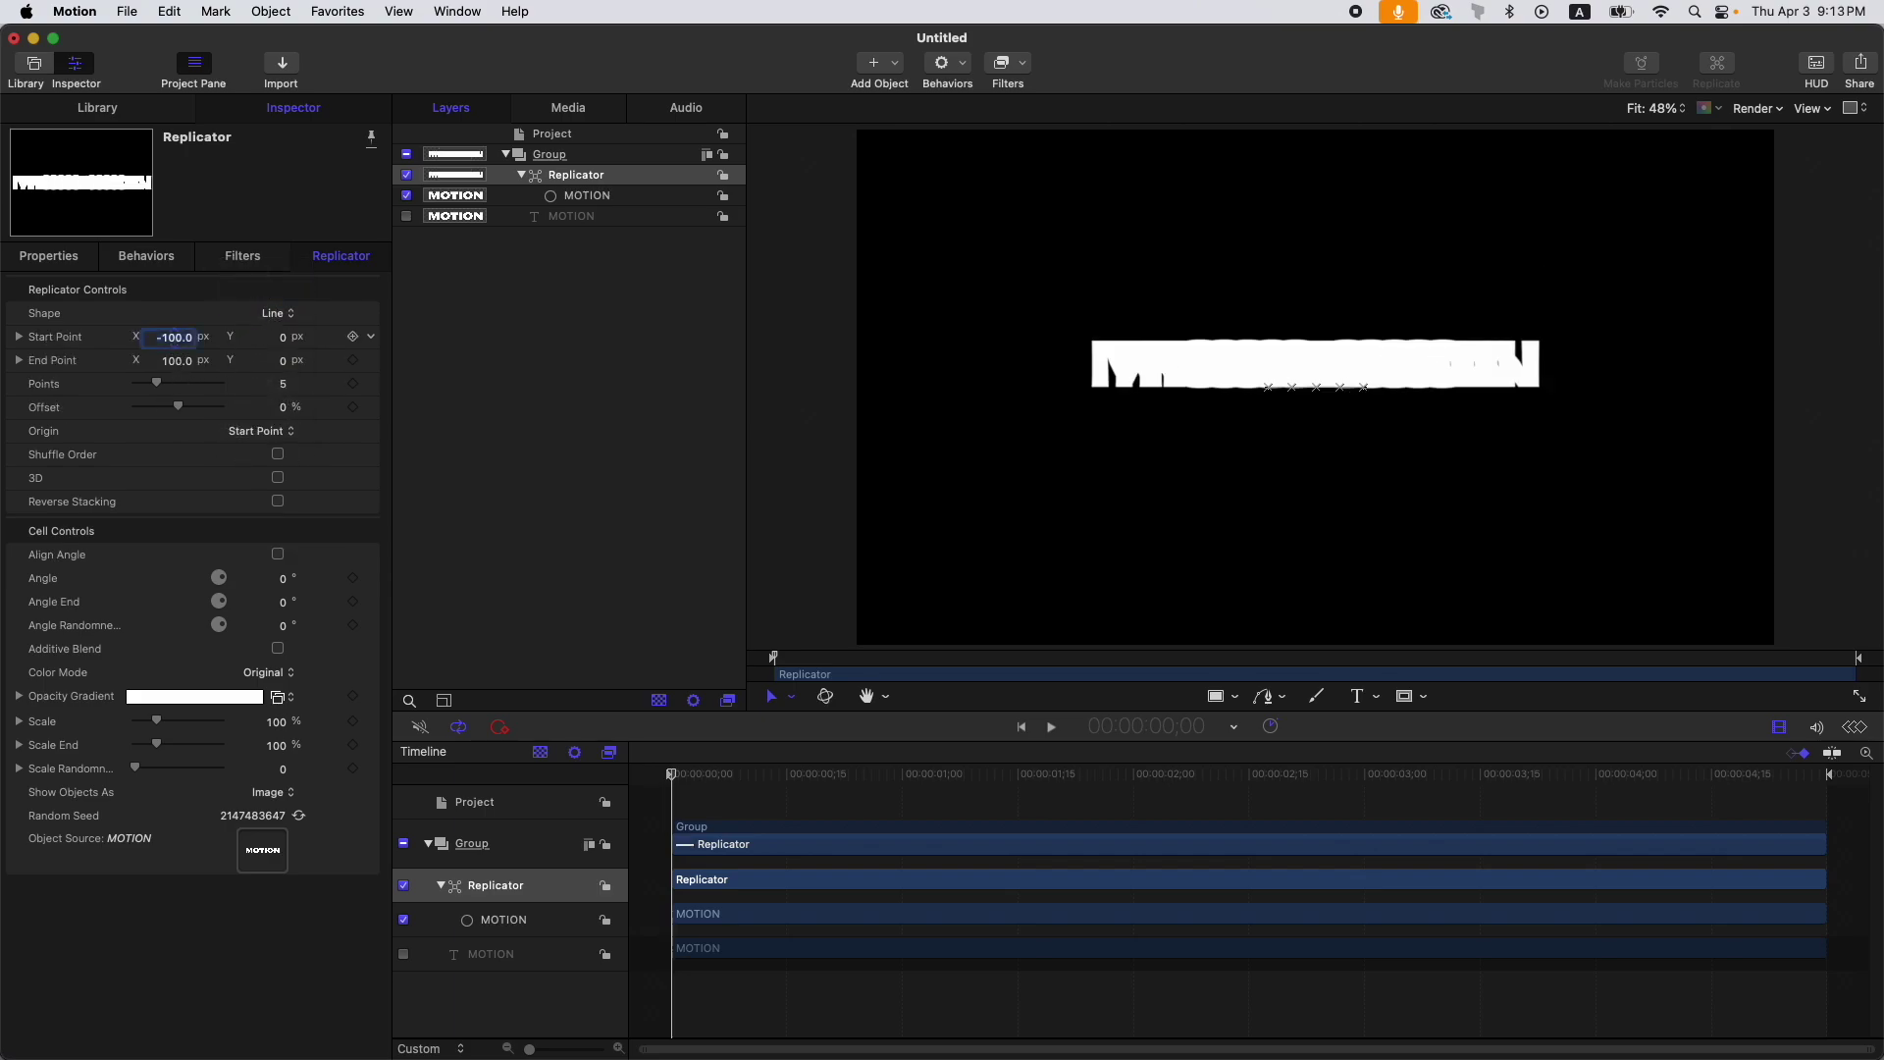
text(0)
click(175, 361)
text(0)
key(Return)
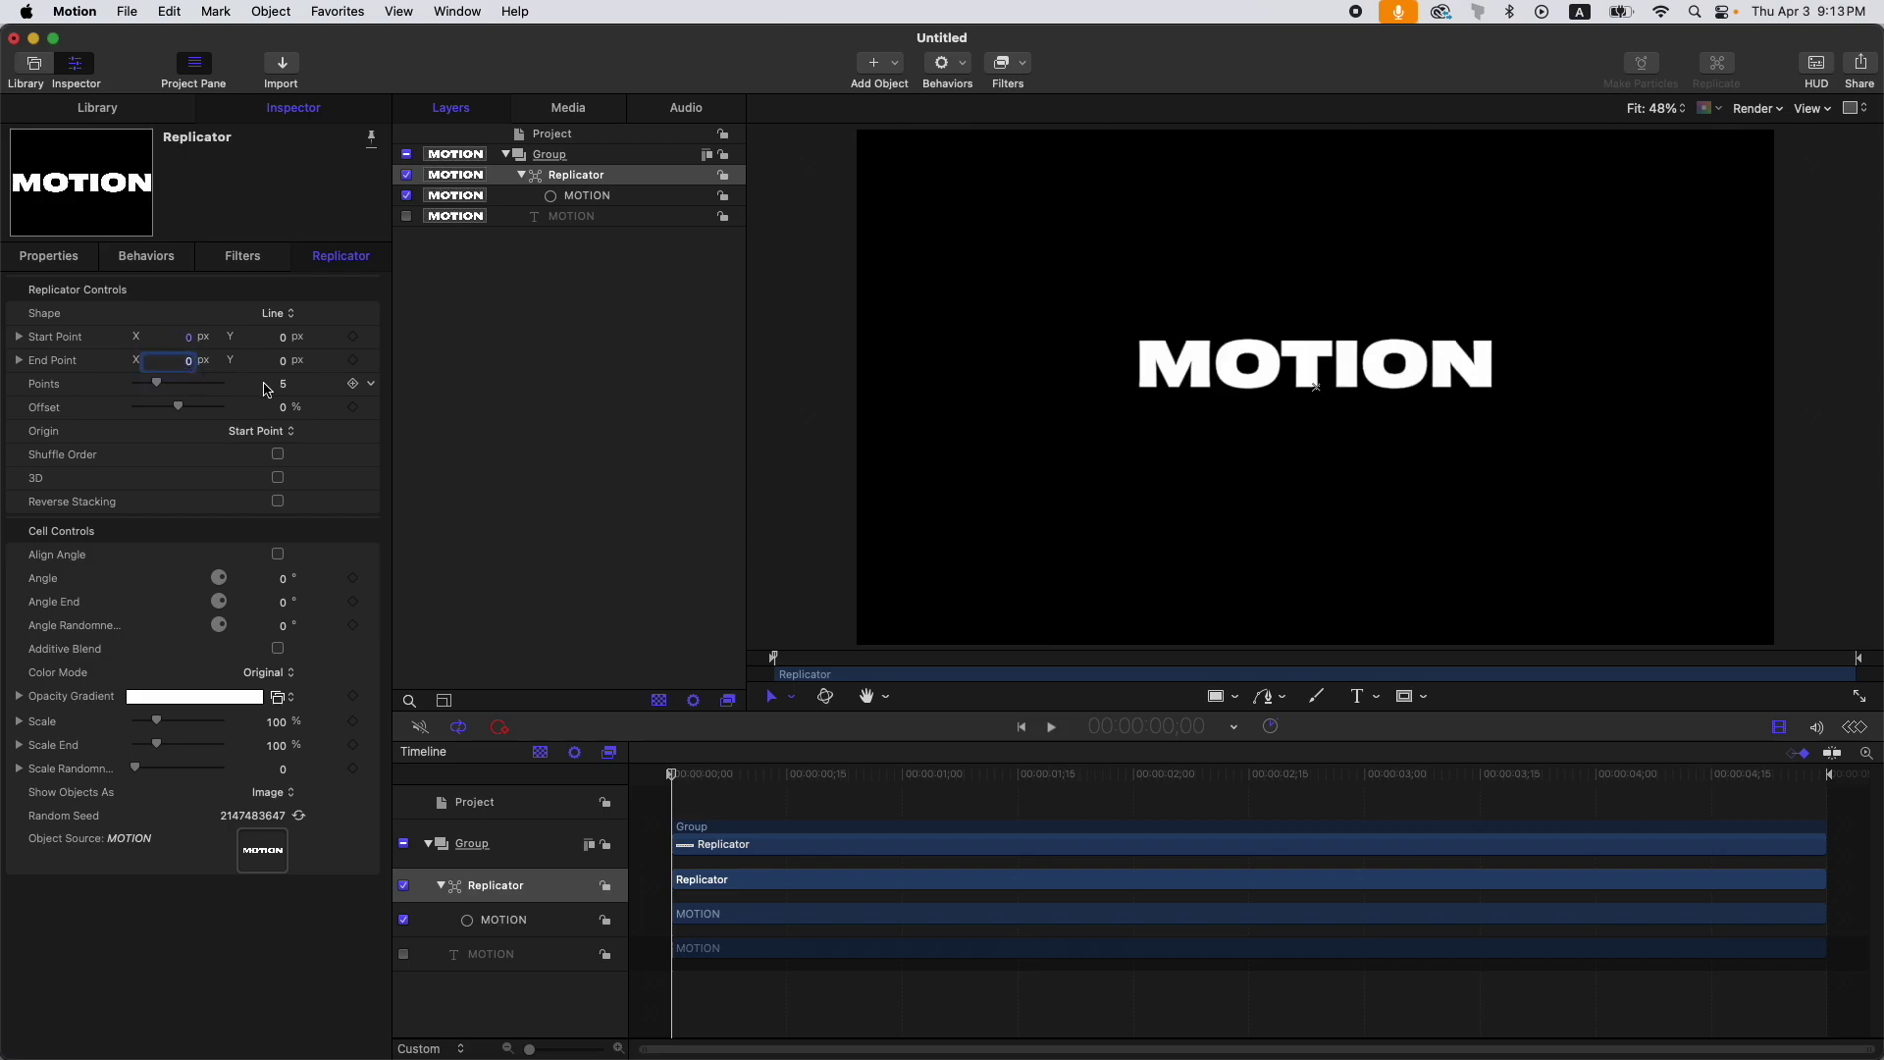
Step: Give the replicator 20 points and spread them vertically from start Y 980 px to end Y about -1199 px
click(287, 386)
text(20)
key(Return)
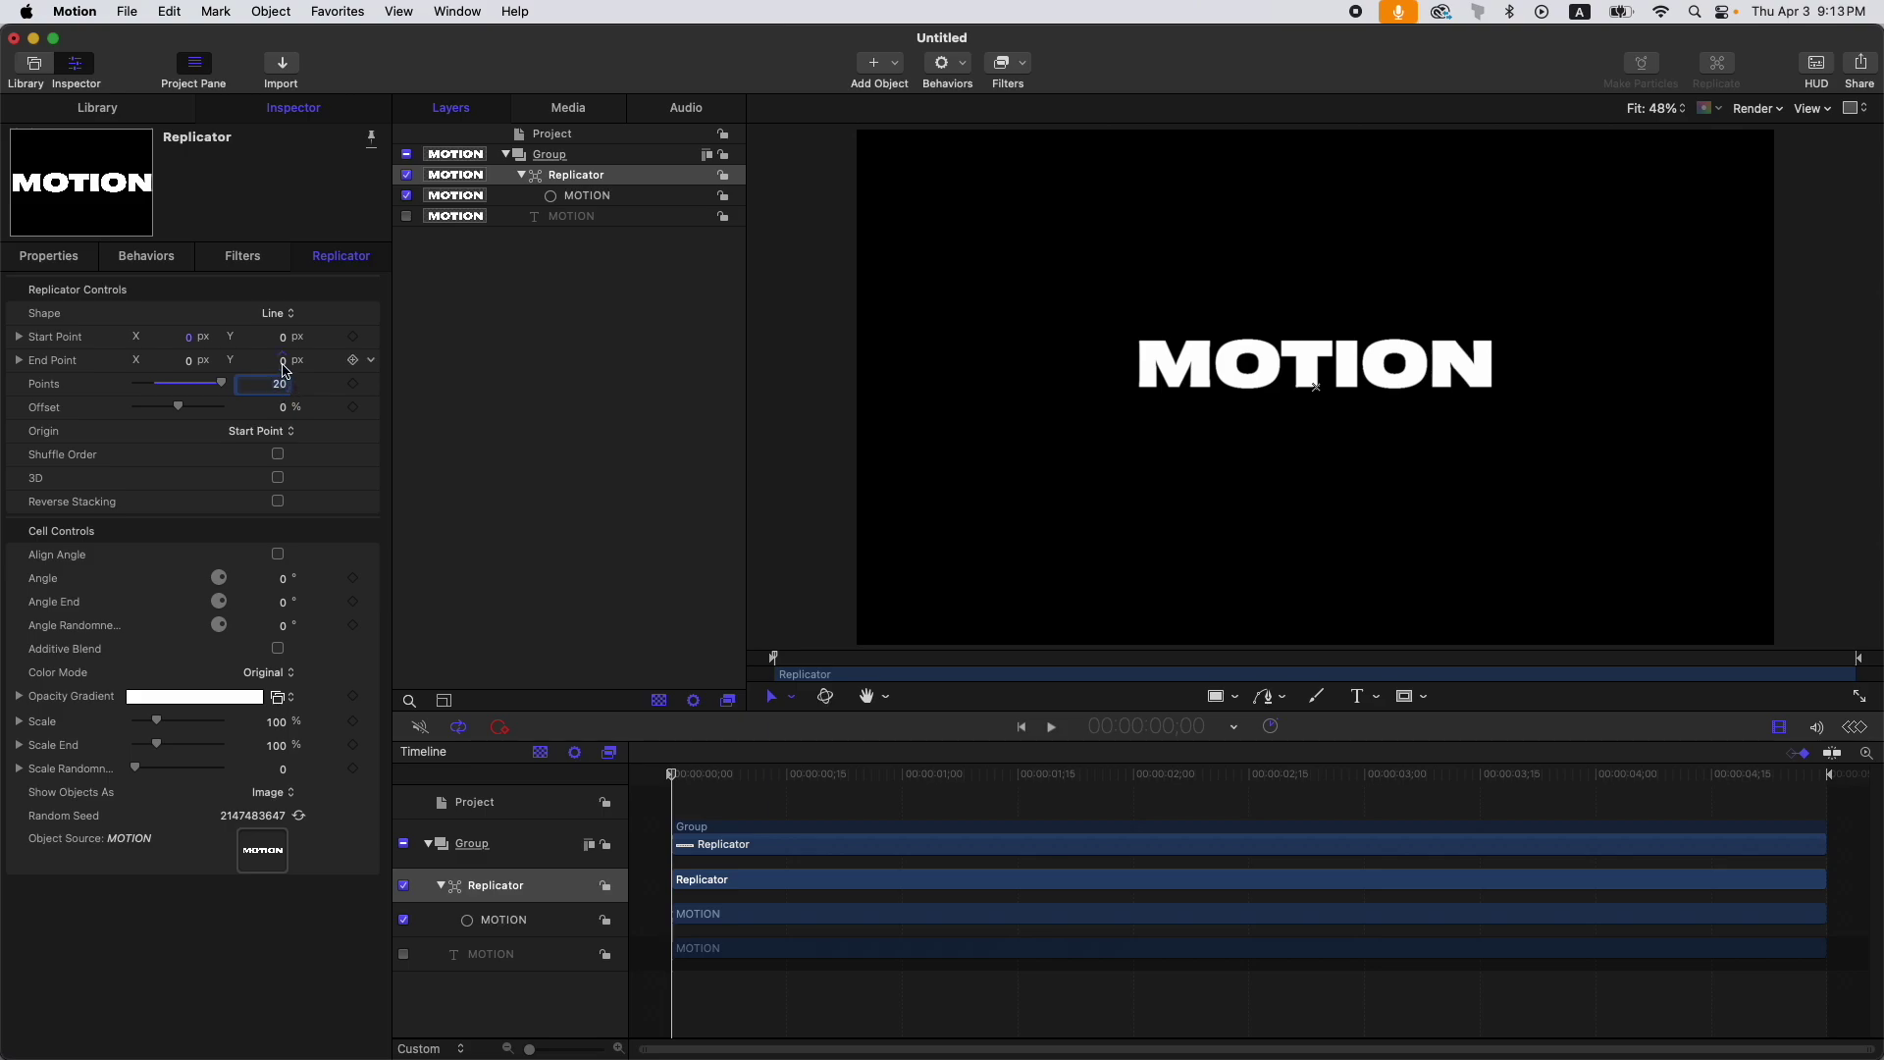
mouse_move(281, 360)
mouse_down()
mouse_move(282, 325)
mouse_move(272, 359)
mouse_up()
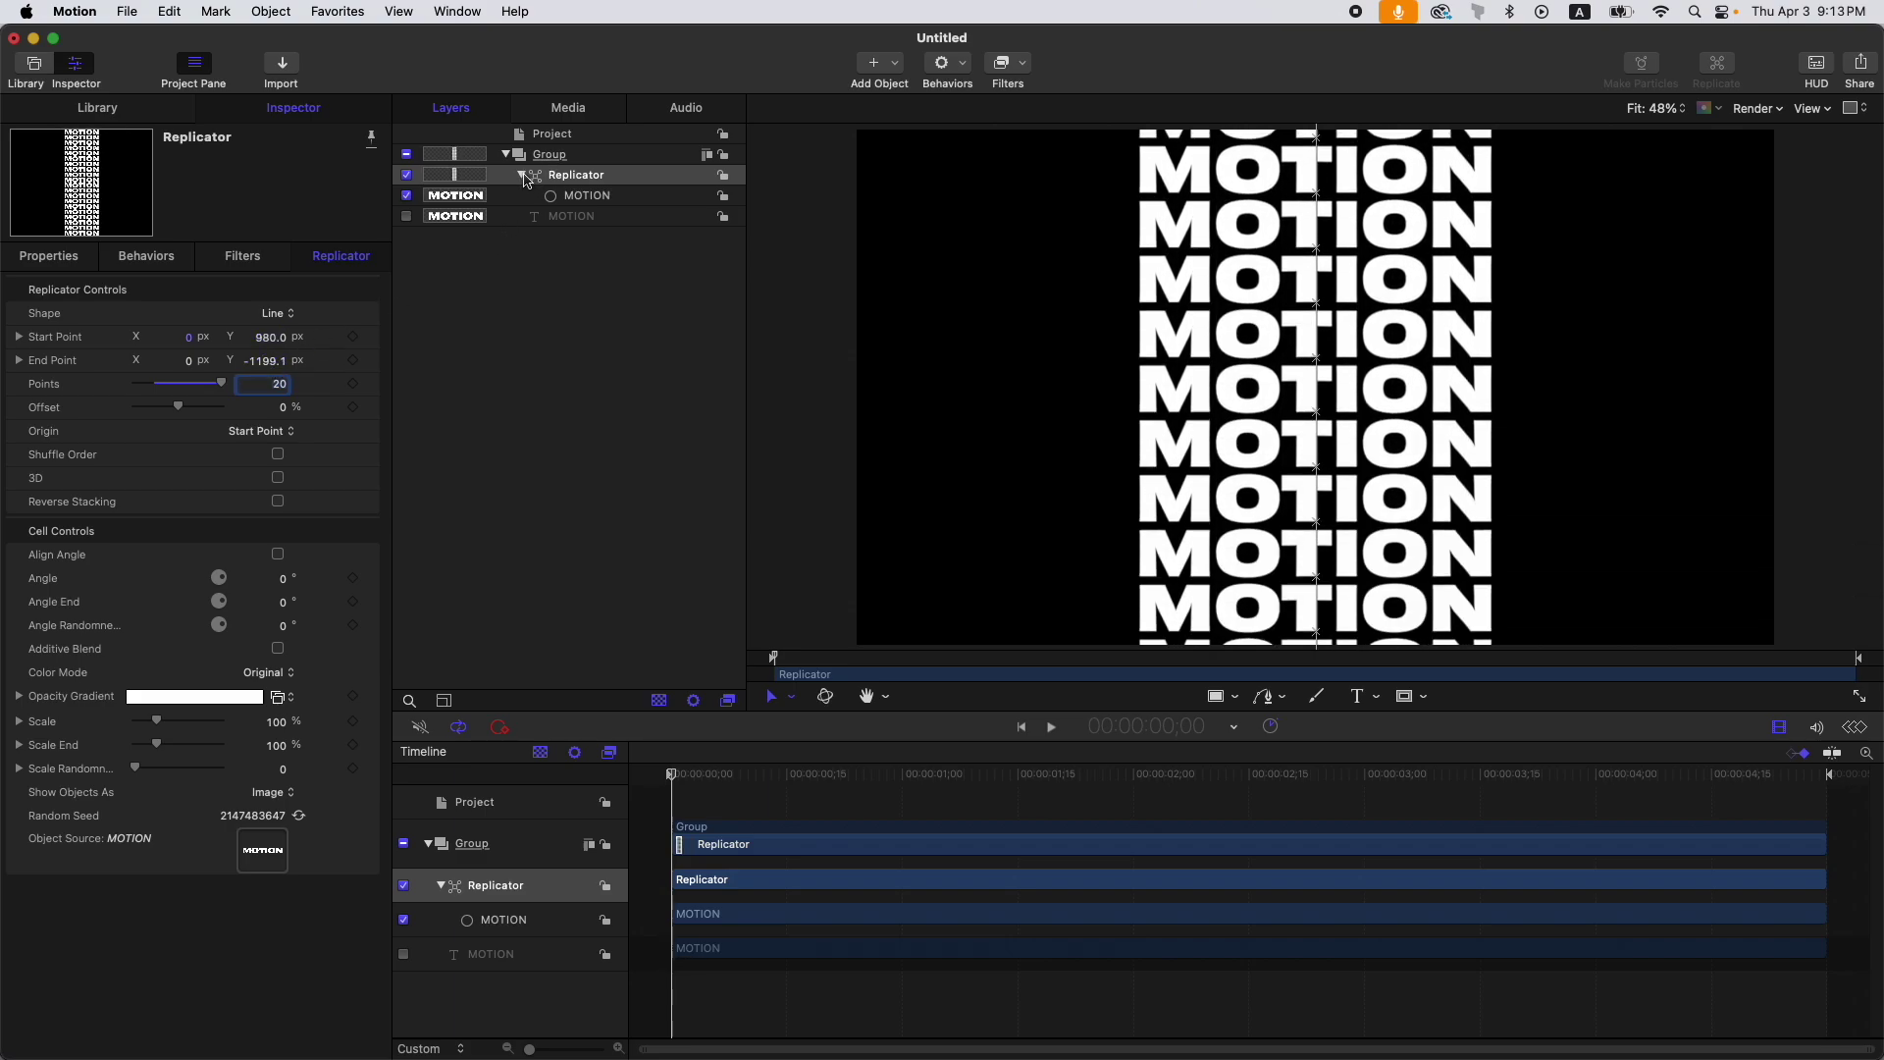
Step: Place the replicator in its own group and draw a full-height rectangle mask on it around the column of Ms
click(522, 174)
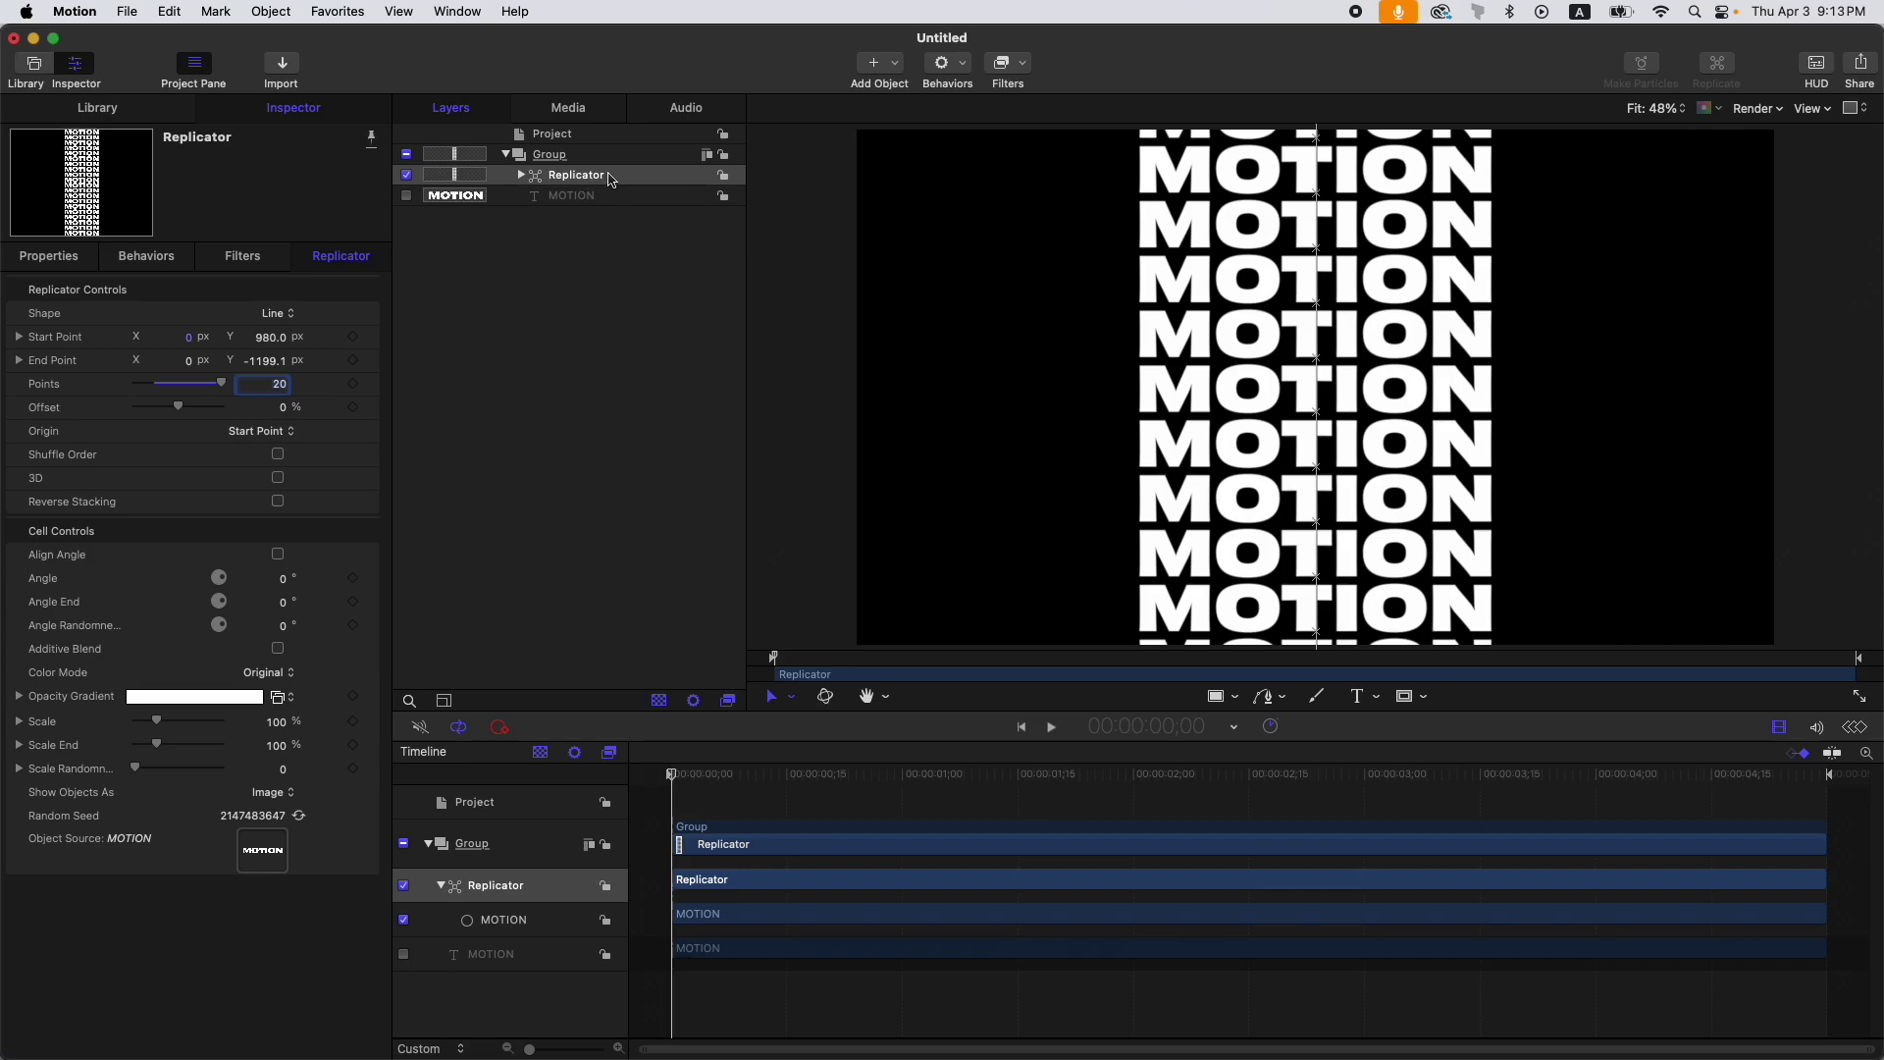
key(super+shift+g)
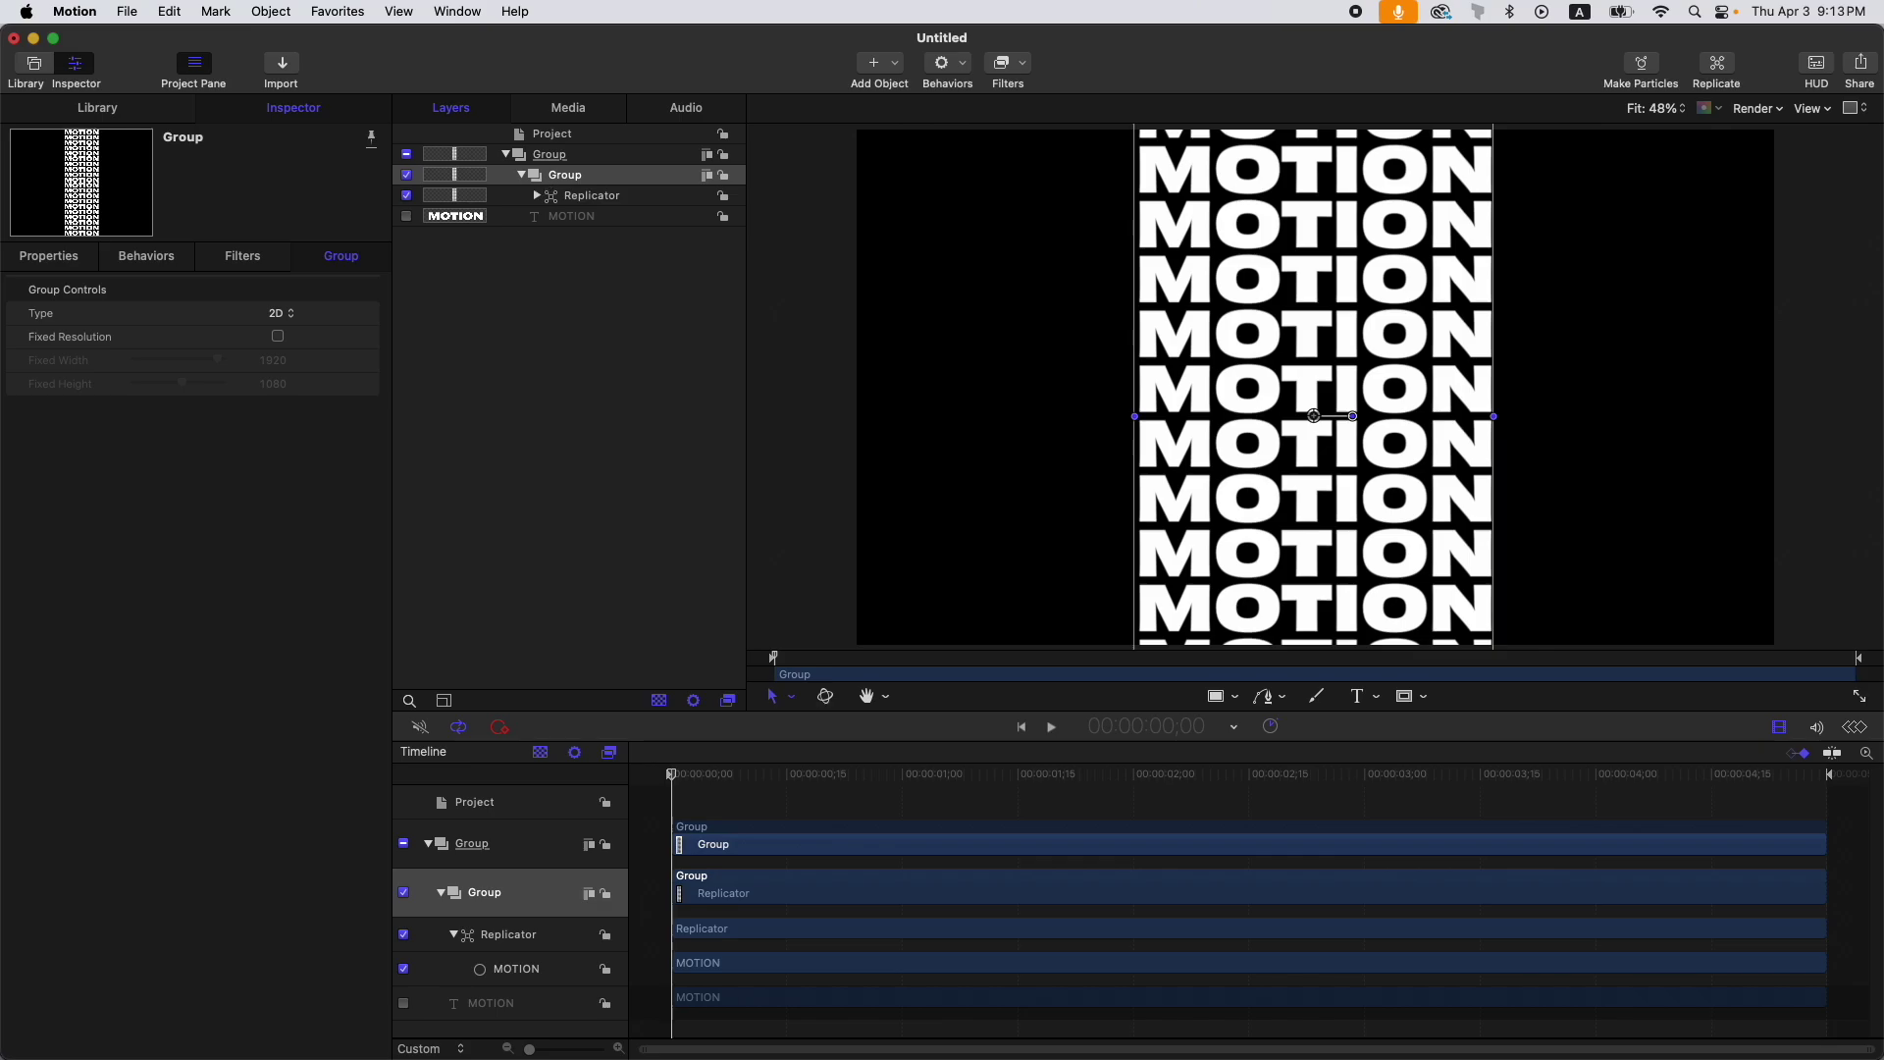
click(586, 197)
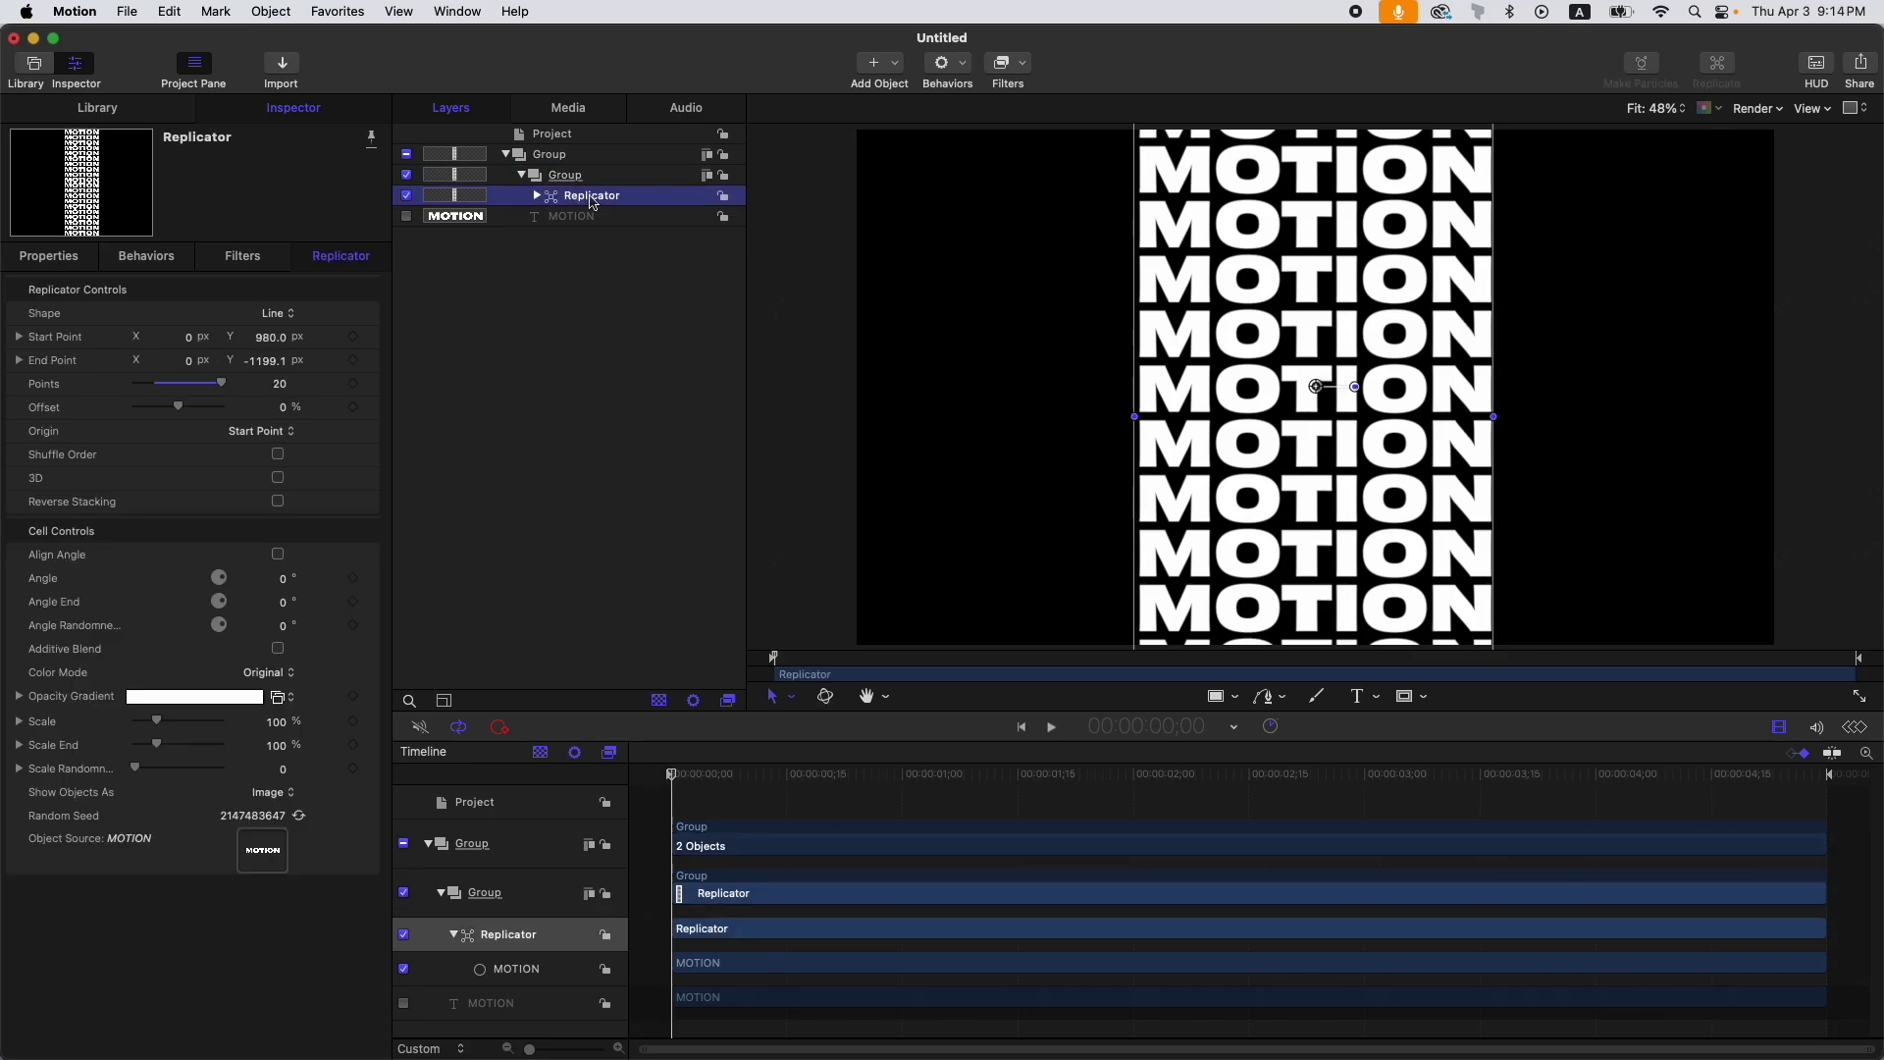
key(alt+r)
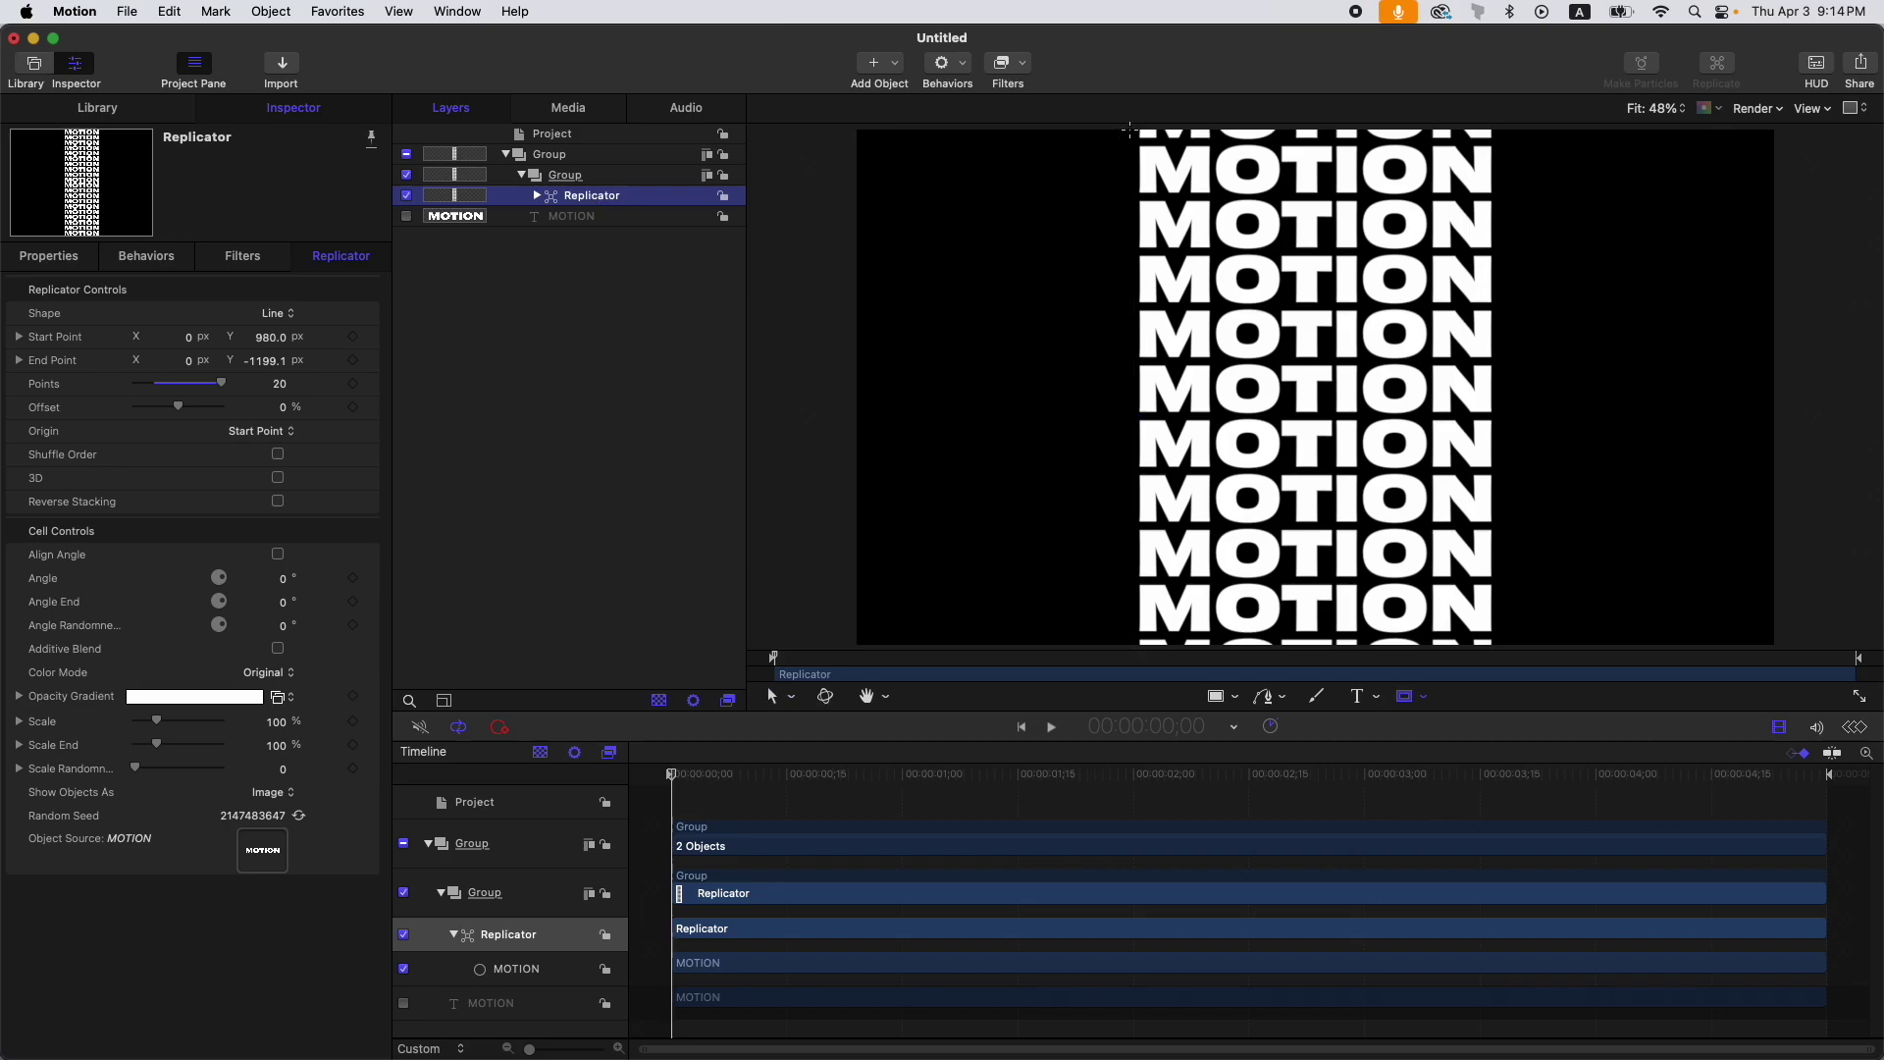
drag(1132, 129, 1214, 649)
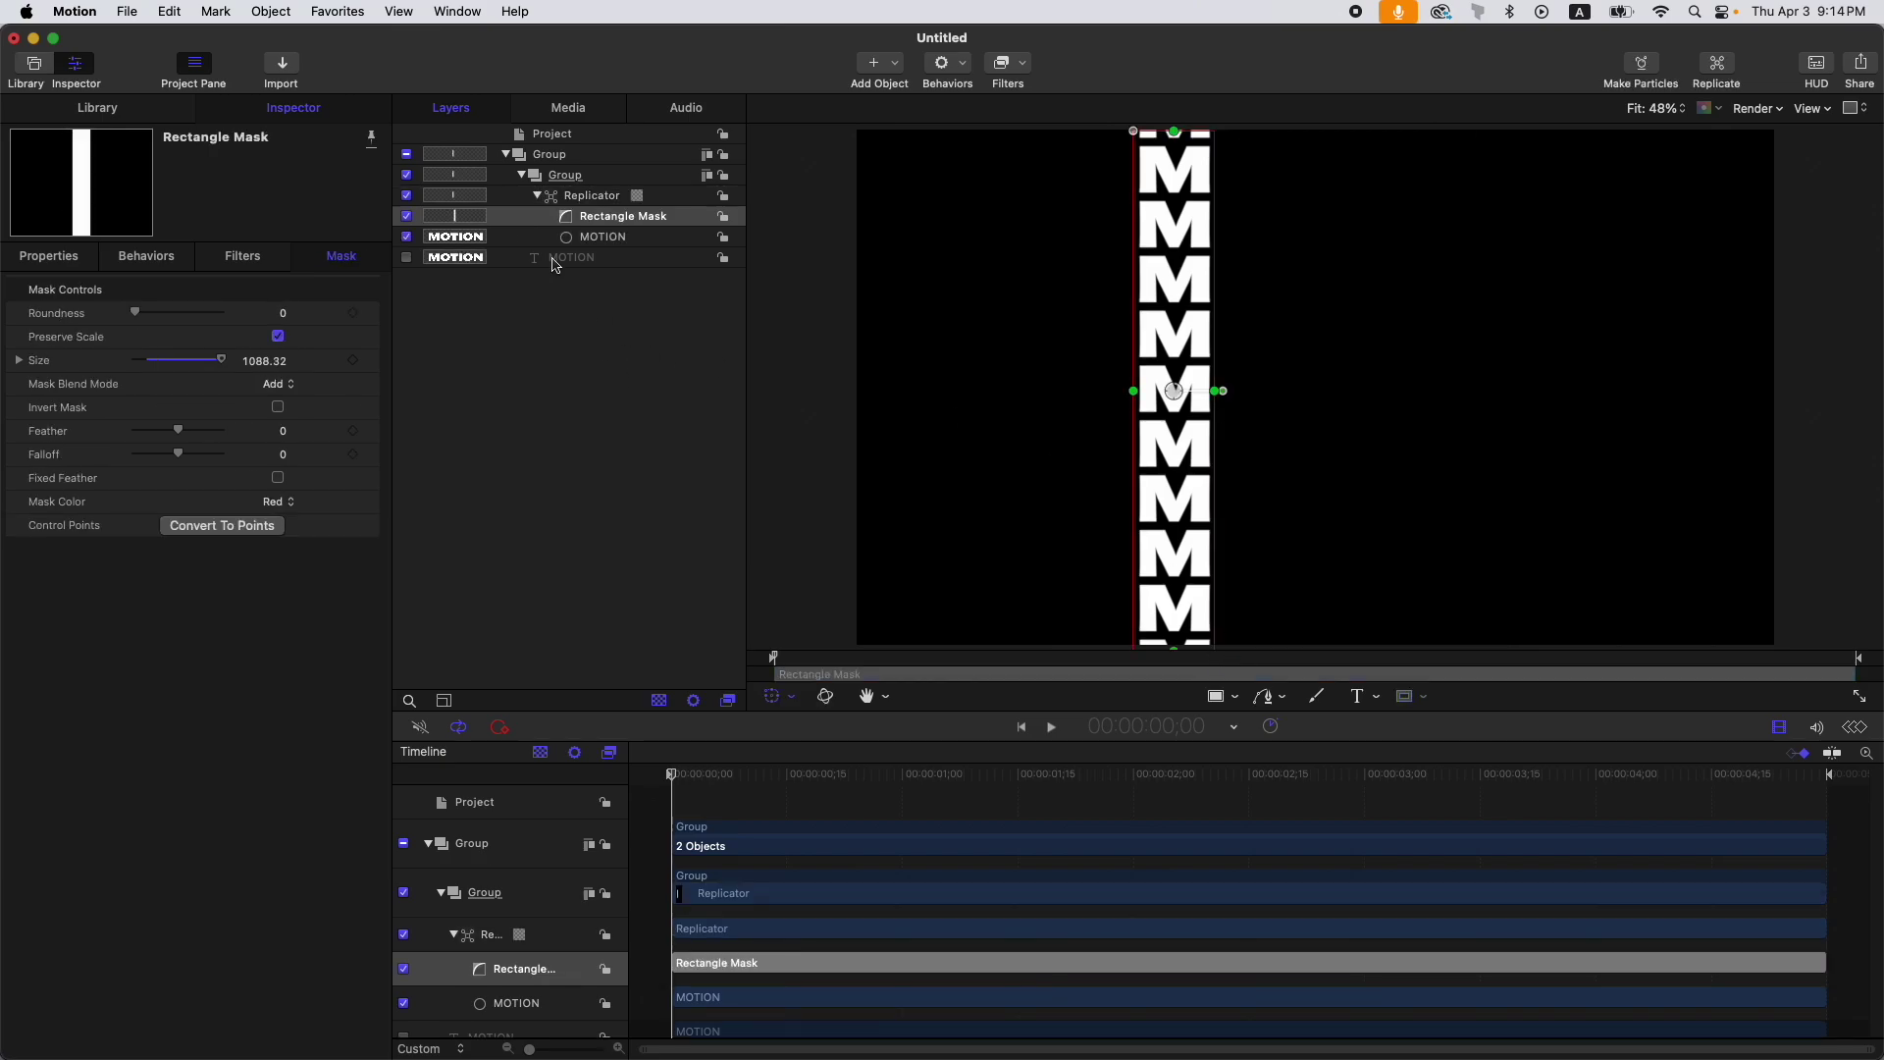
Step: Draw a rectangle mask on the inner group around the fourth full M in the column
click(590, 178)
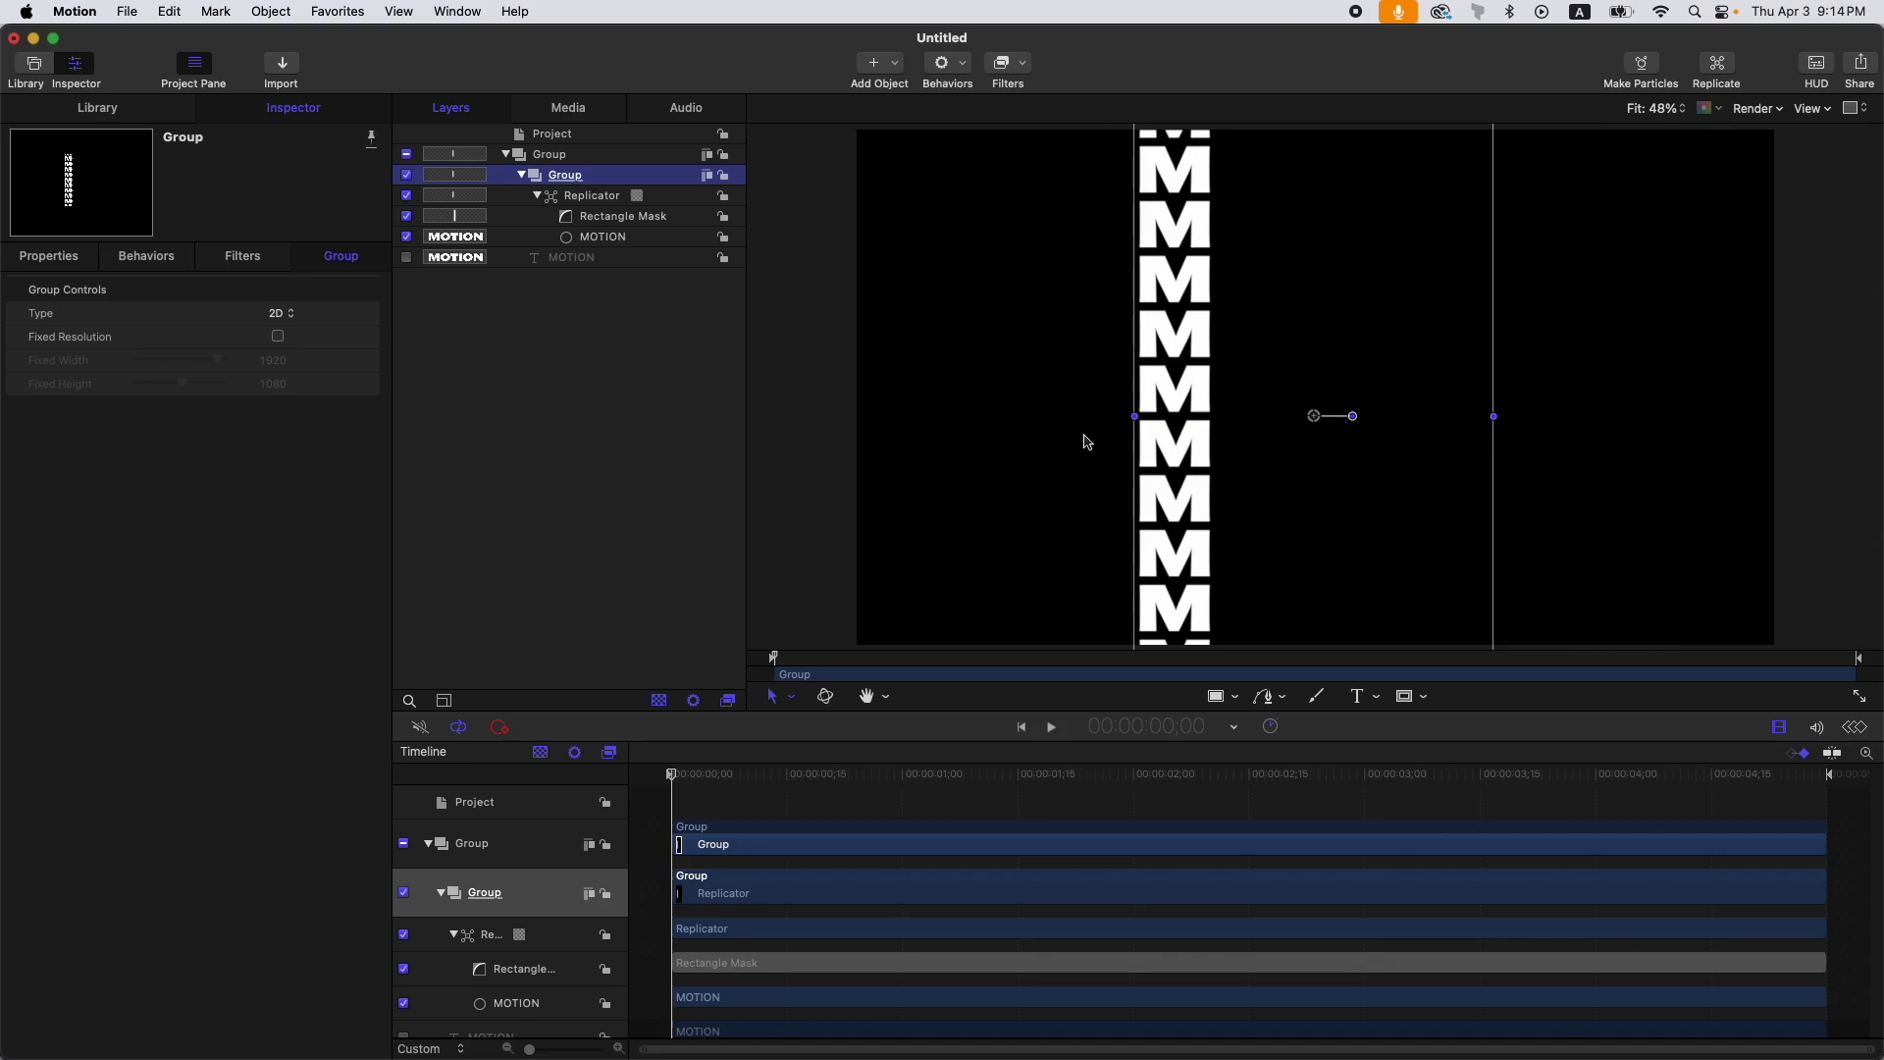
key(m)
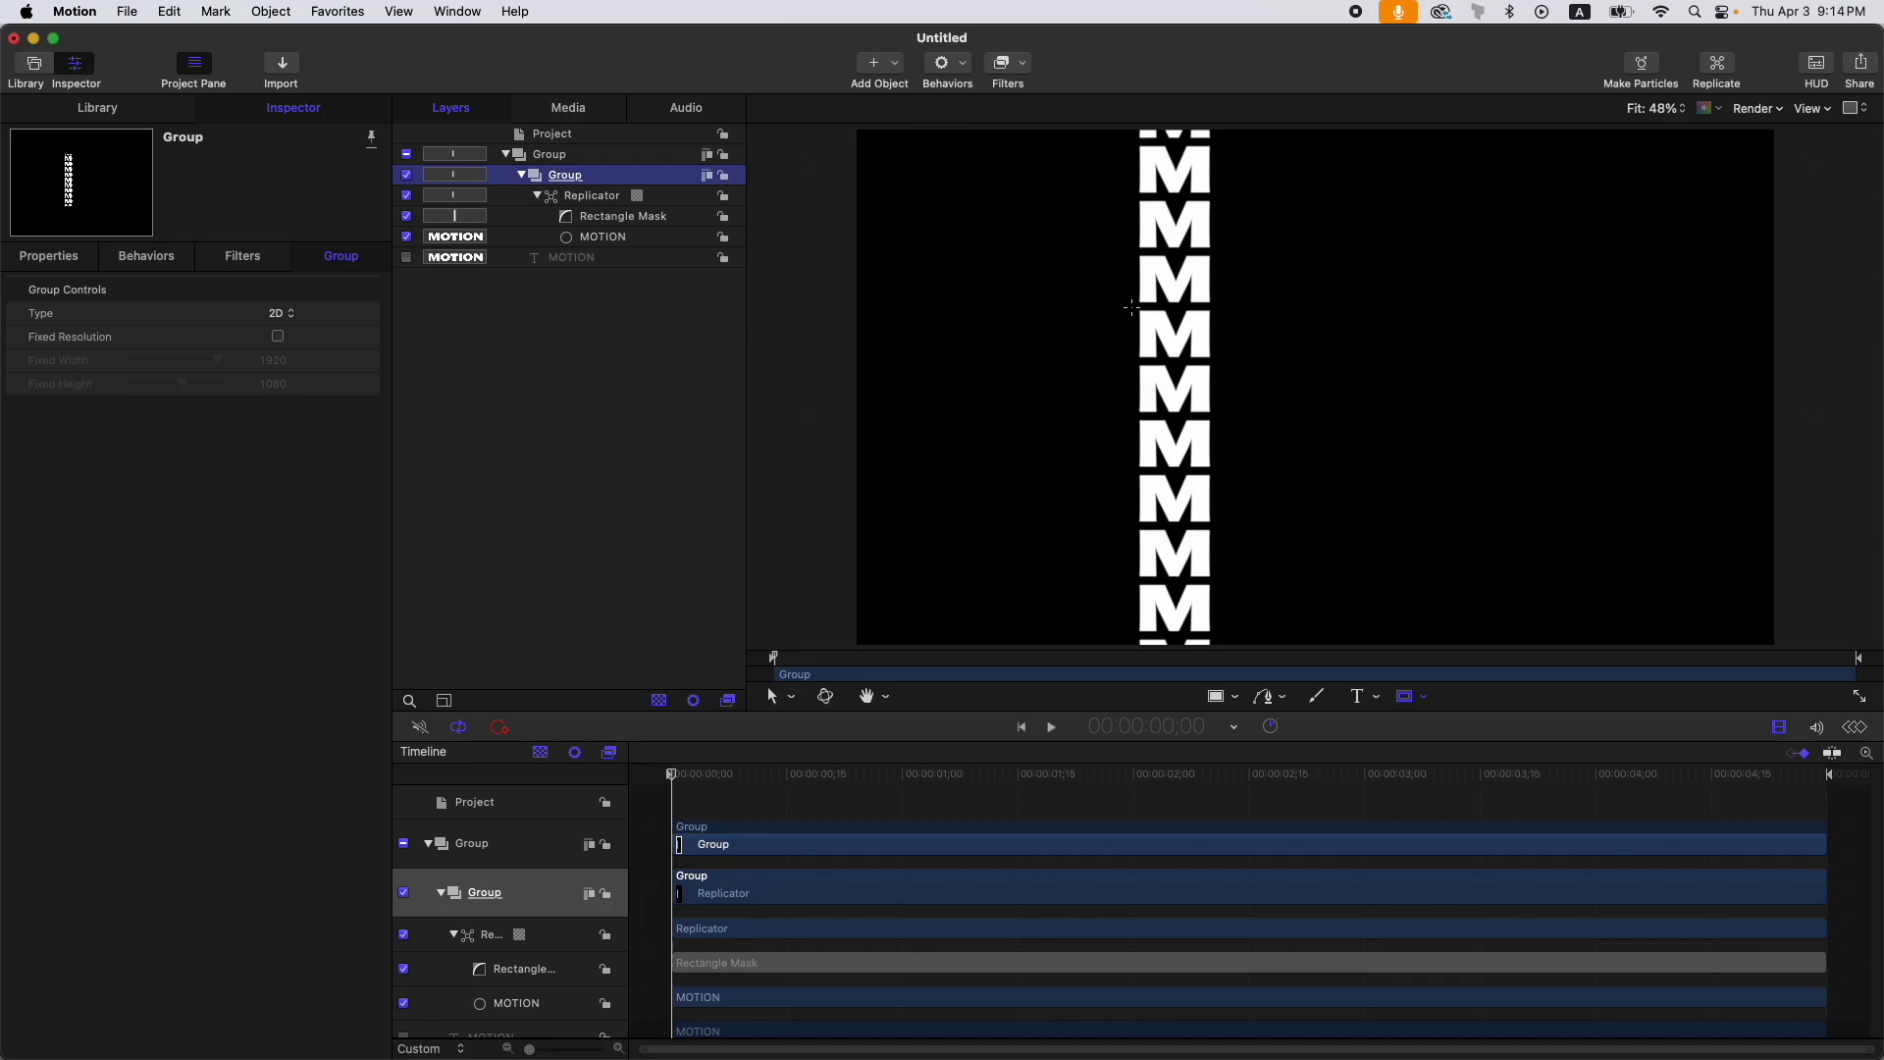
drag(1131, 307, 1215, 363)
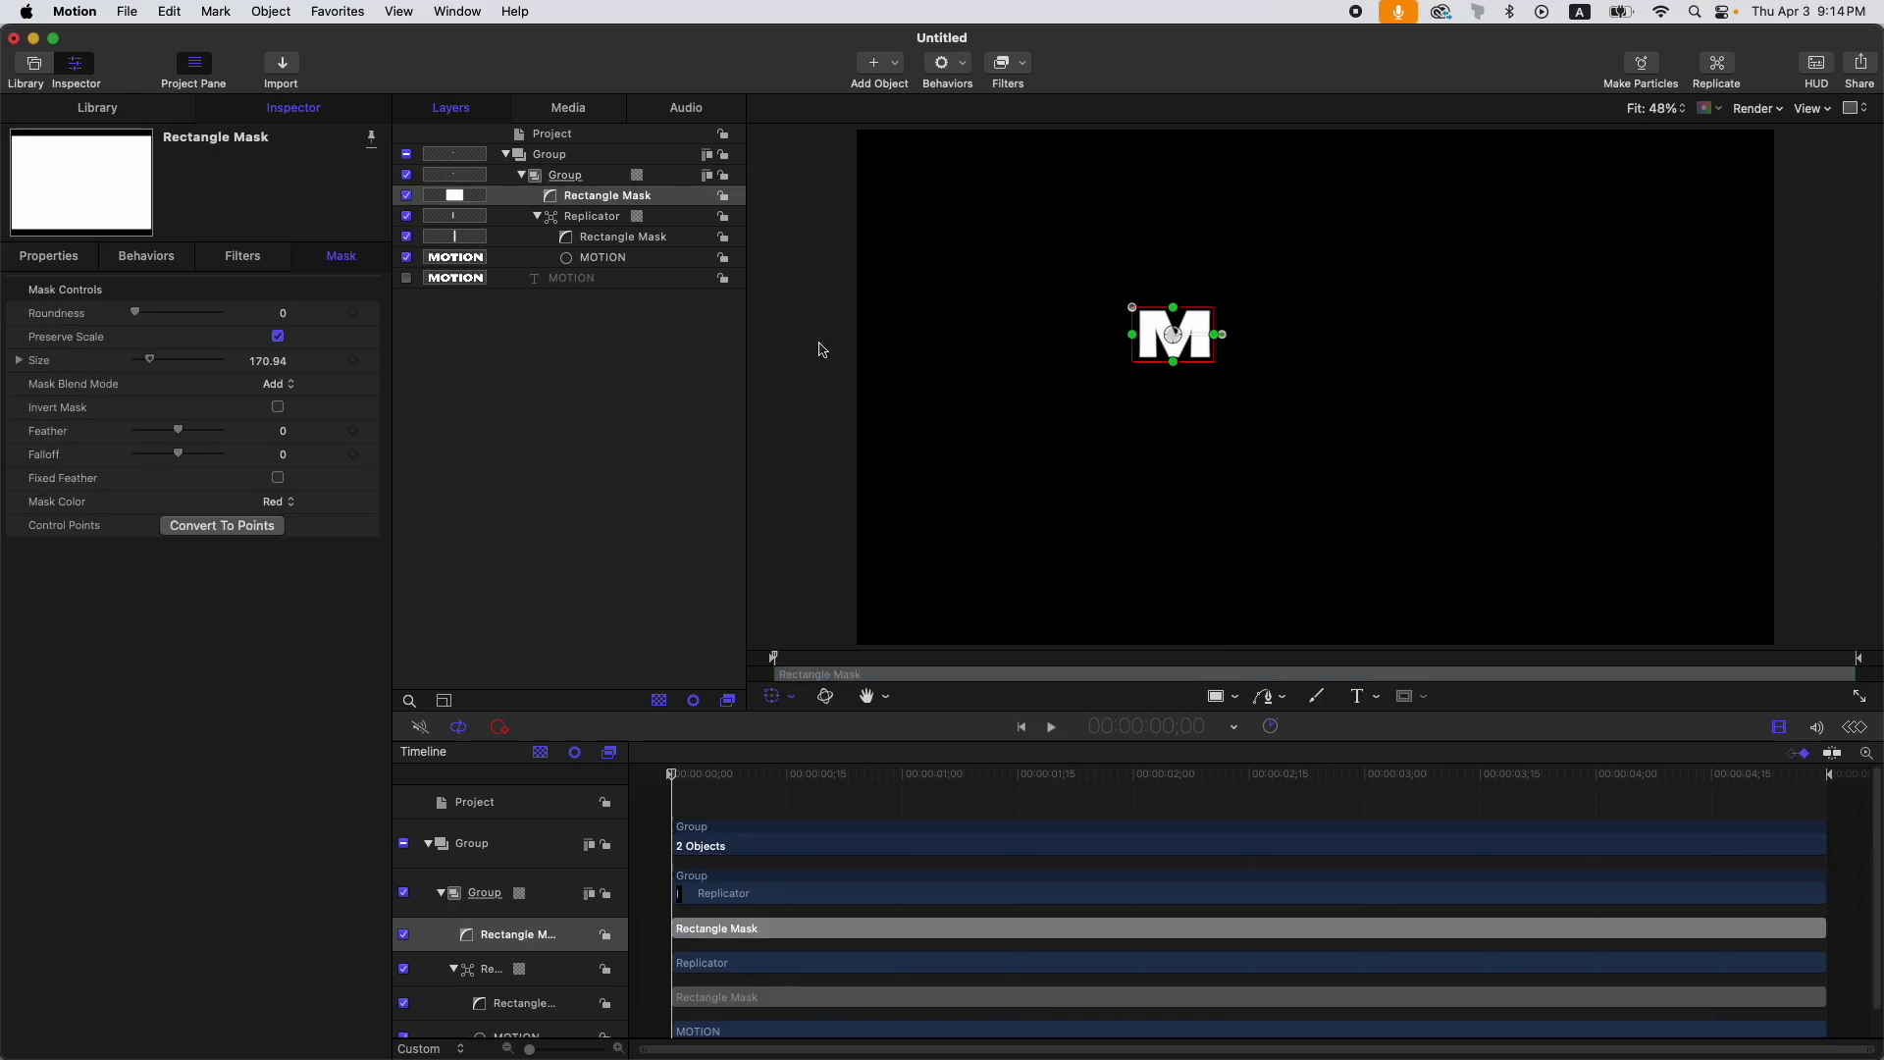
Step: Set the replicator's offset to about -57% and keyframe it at the first frame
click(579, 217)
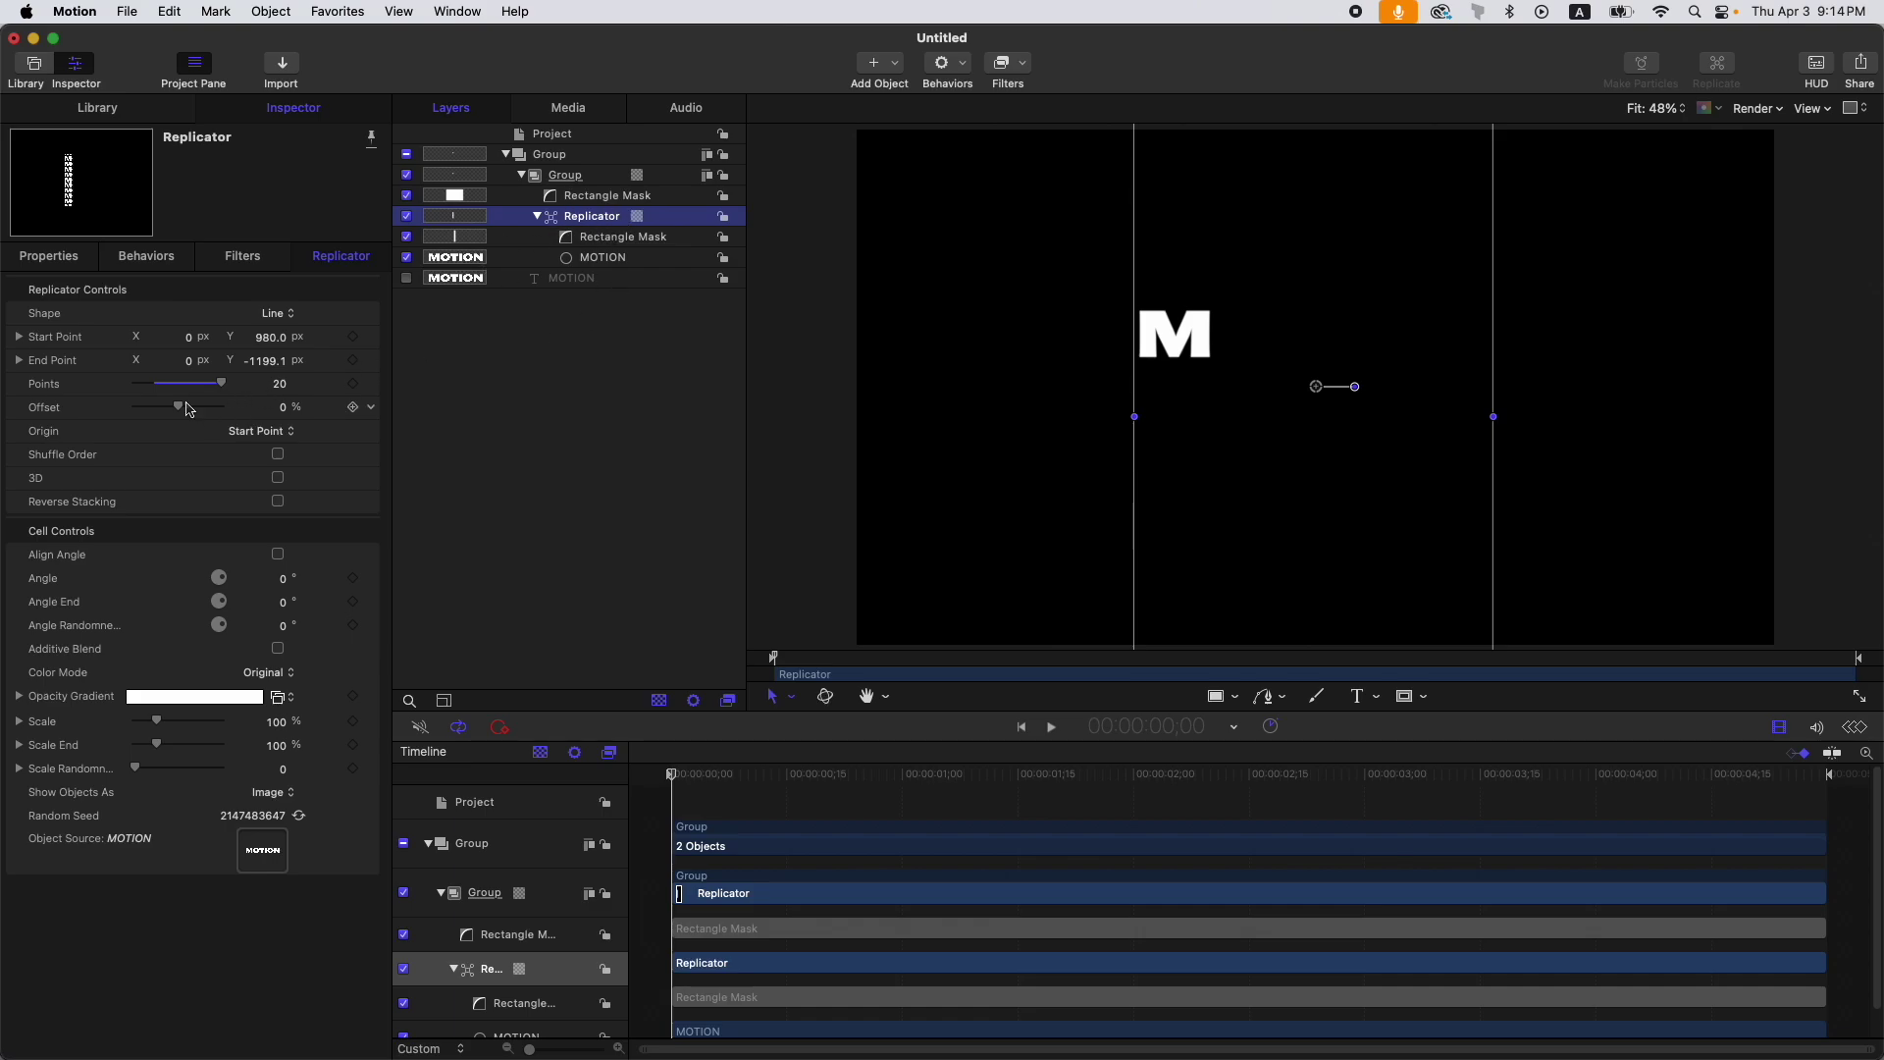
drag(180, 413, 166, 405)
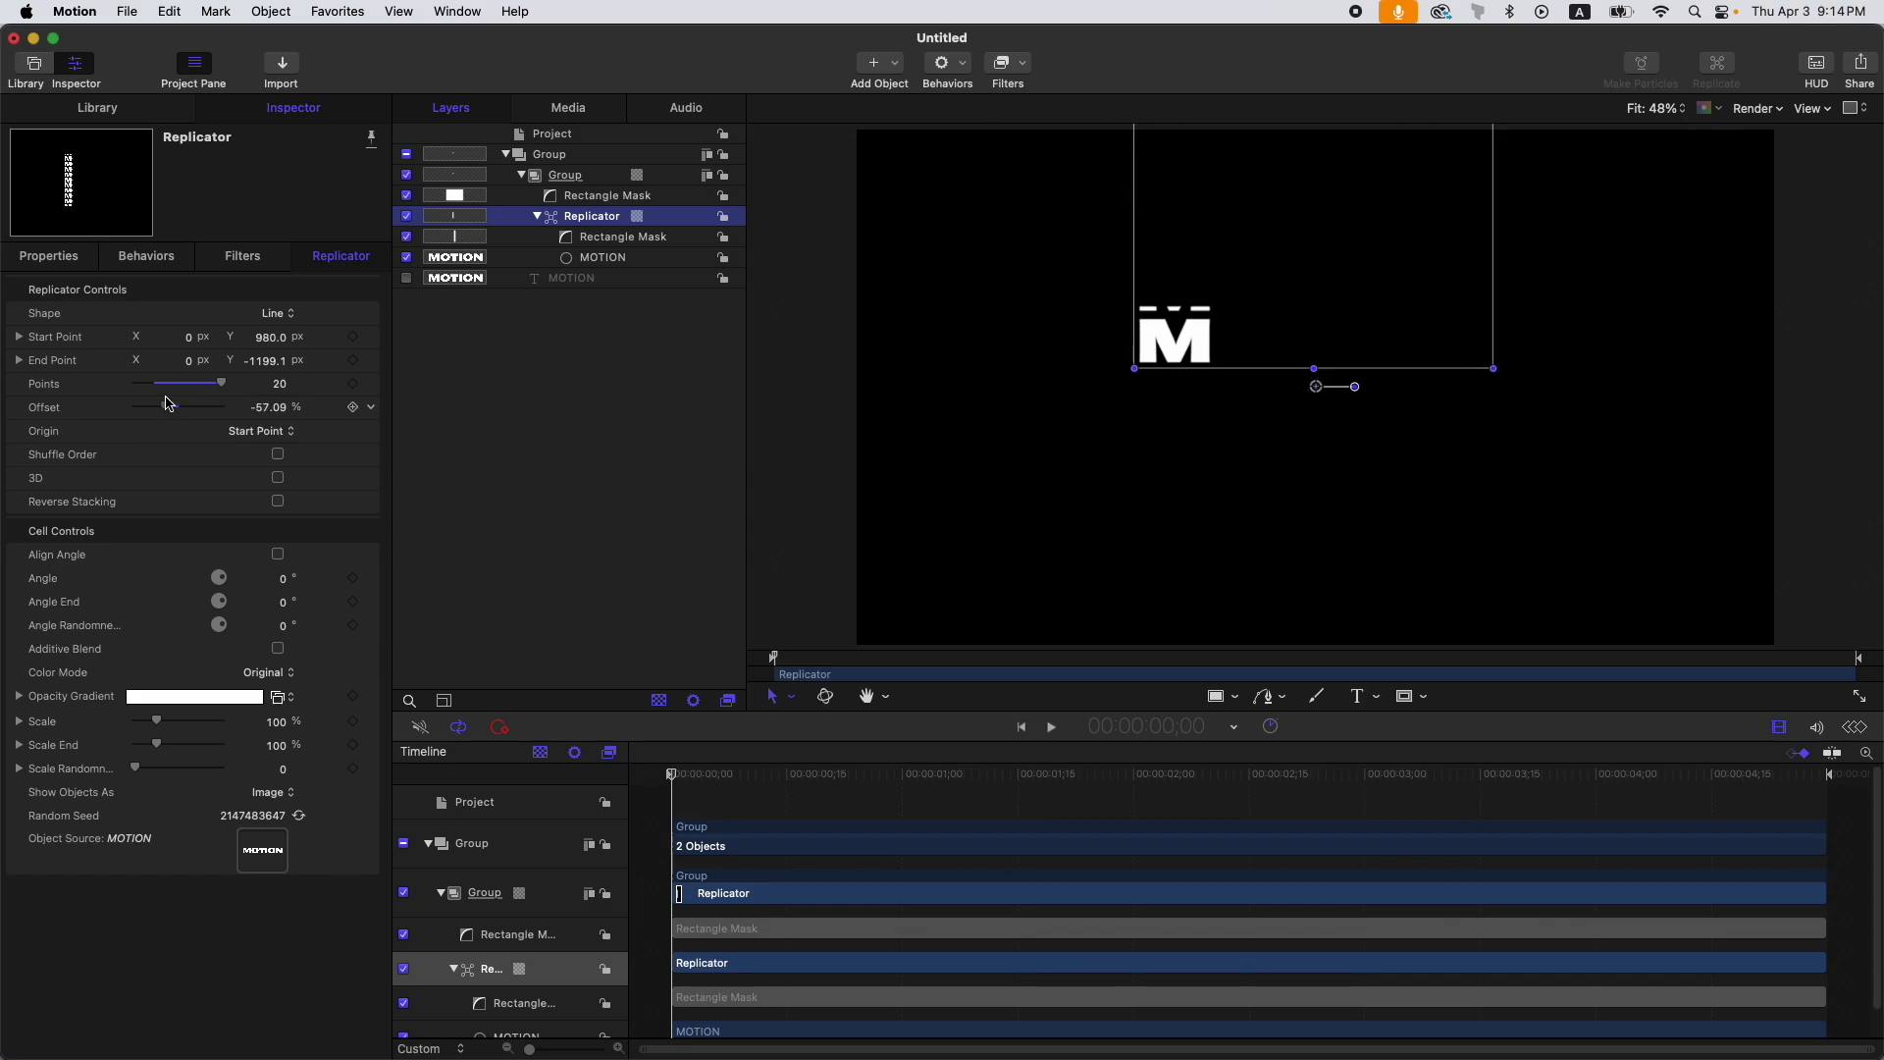
click(351, 410)
Step: Keyframe the replicator's offset at 3;15 to about 37%, with one whole M framed by the group mask
drag(692, 777, 1428, 790)
click(1480, 781)
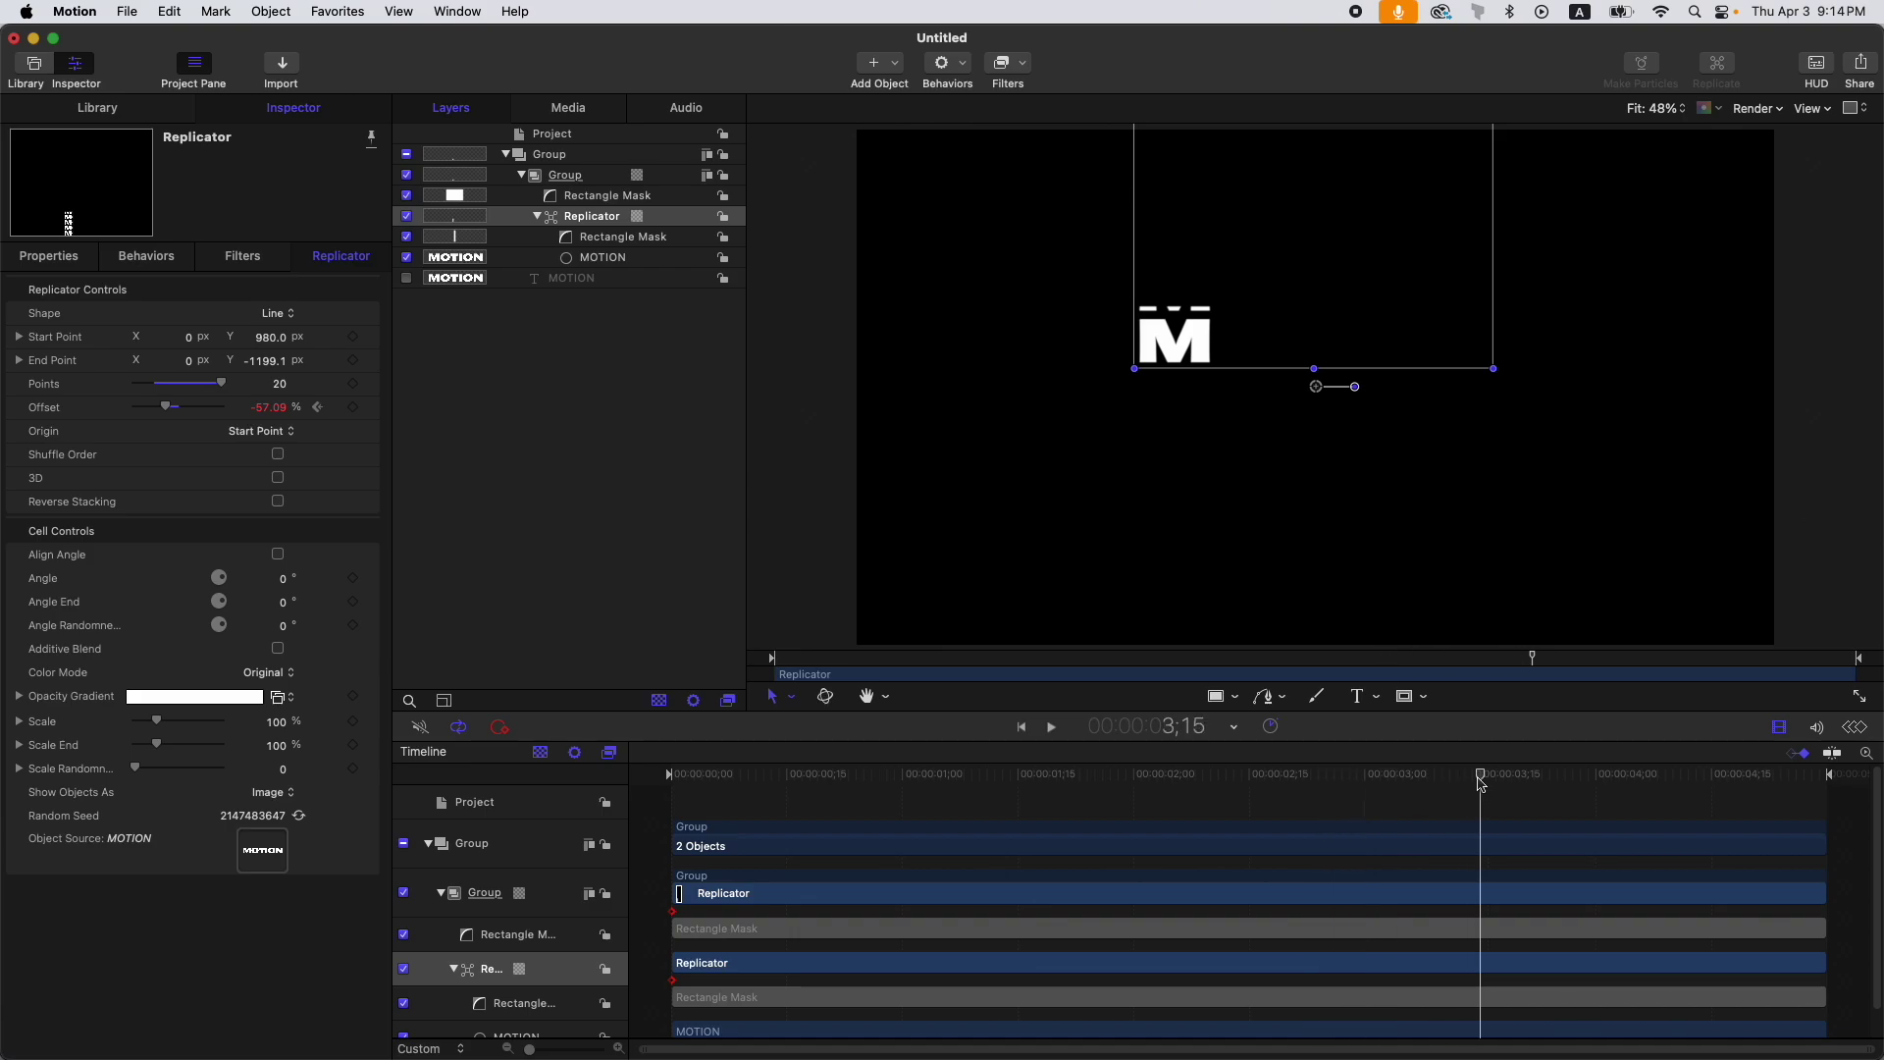
click(267, 408)
text(0)
key(Return)
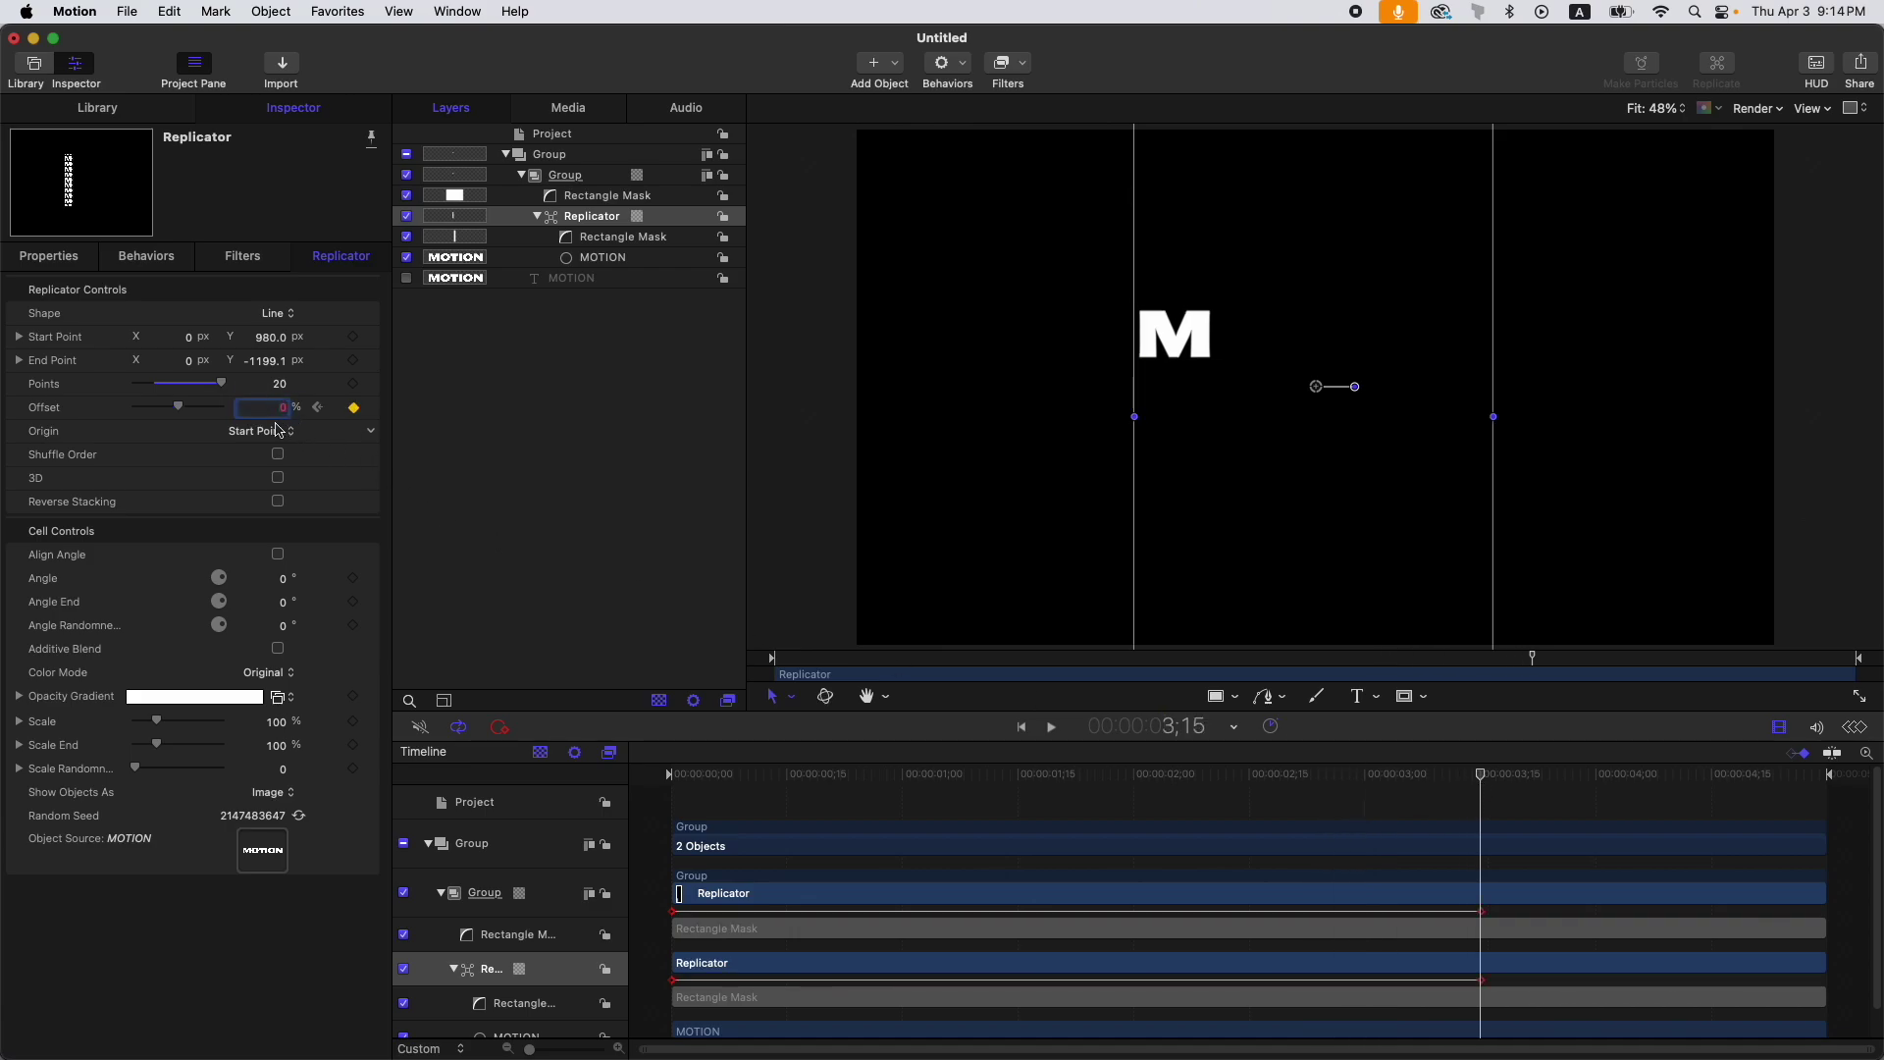
drag(283, 413, 282, 413)
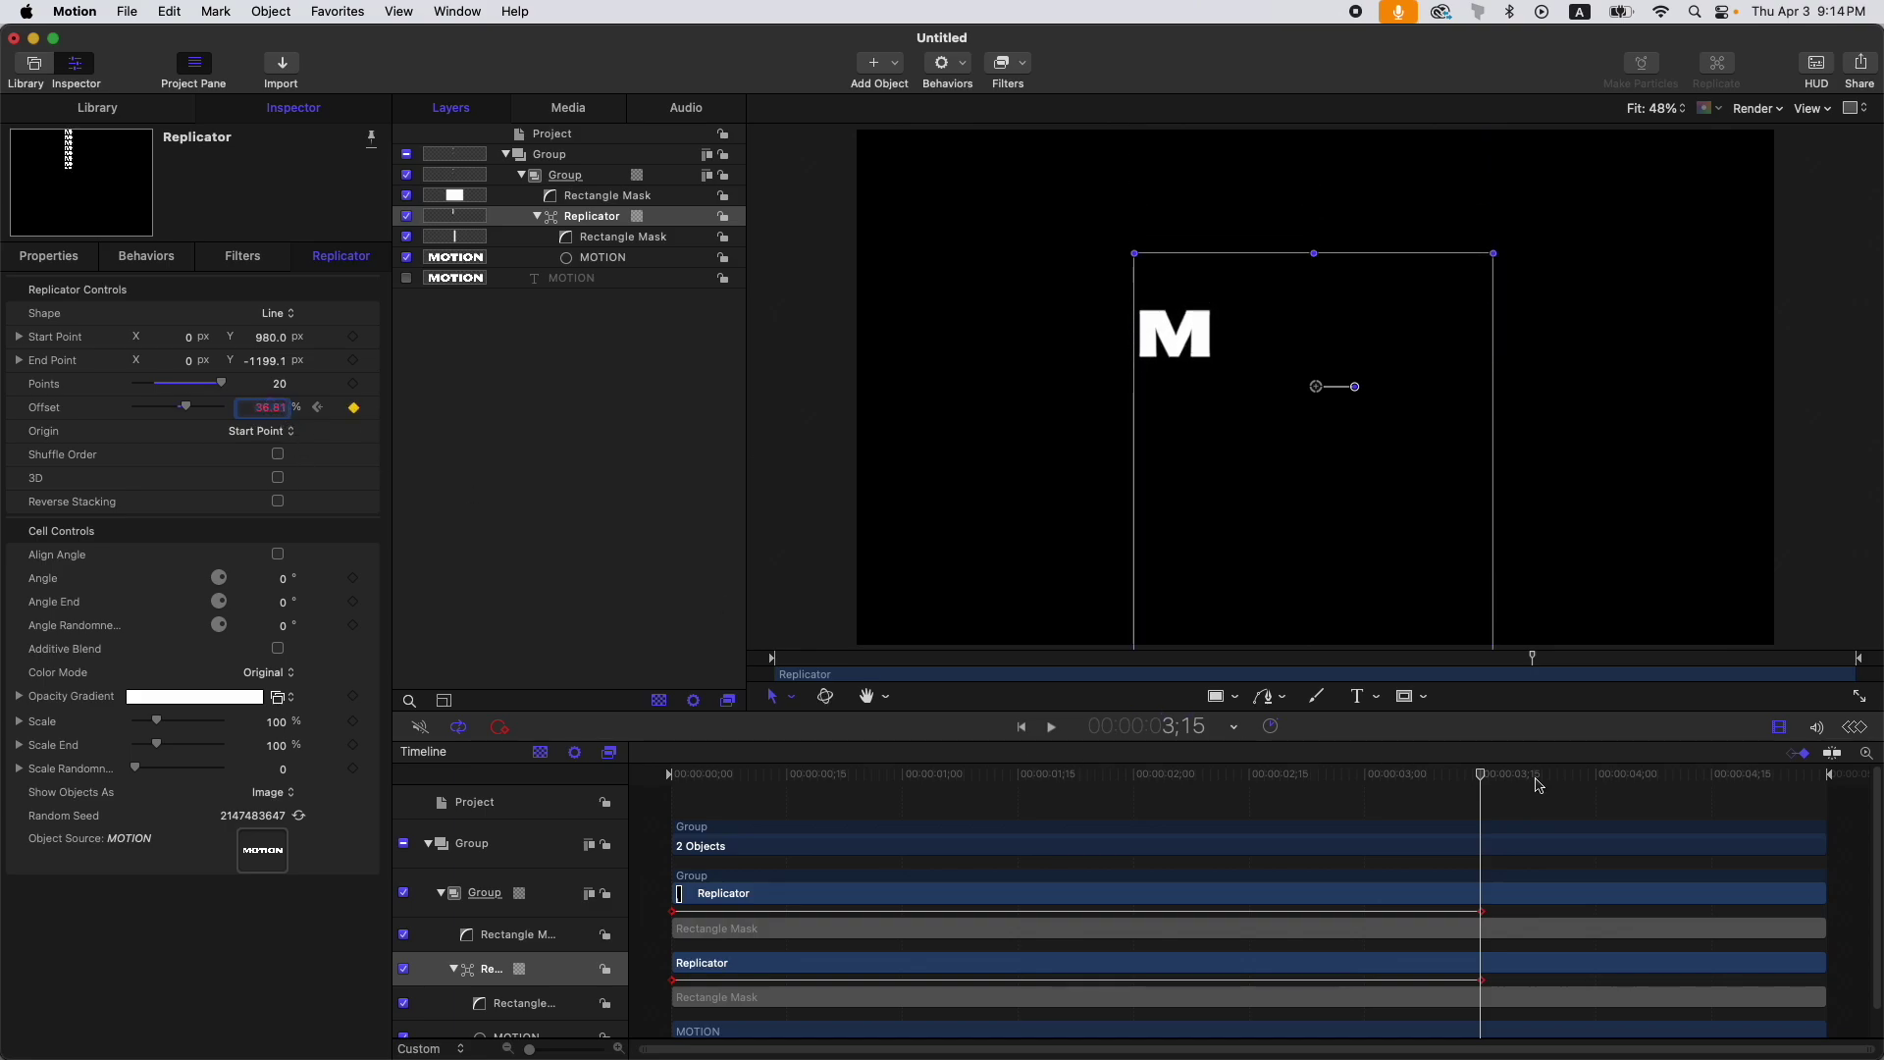
Step: Refine the replicator's first-frame offset to -57.94% so a whole M fills the mask, and play the animation
drag(1481, 776, 672, 785)
click(587, 574)
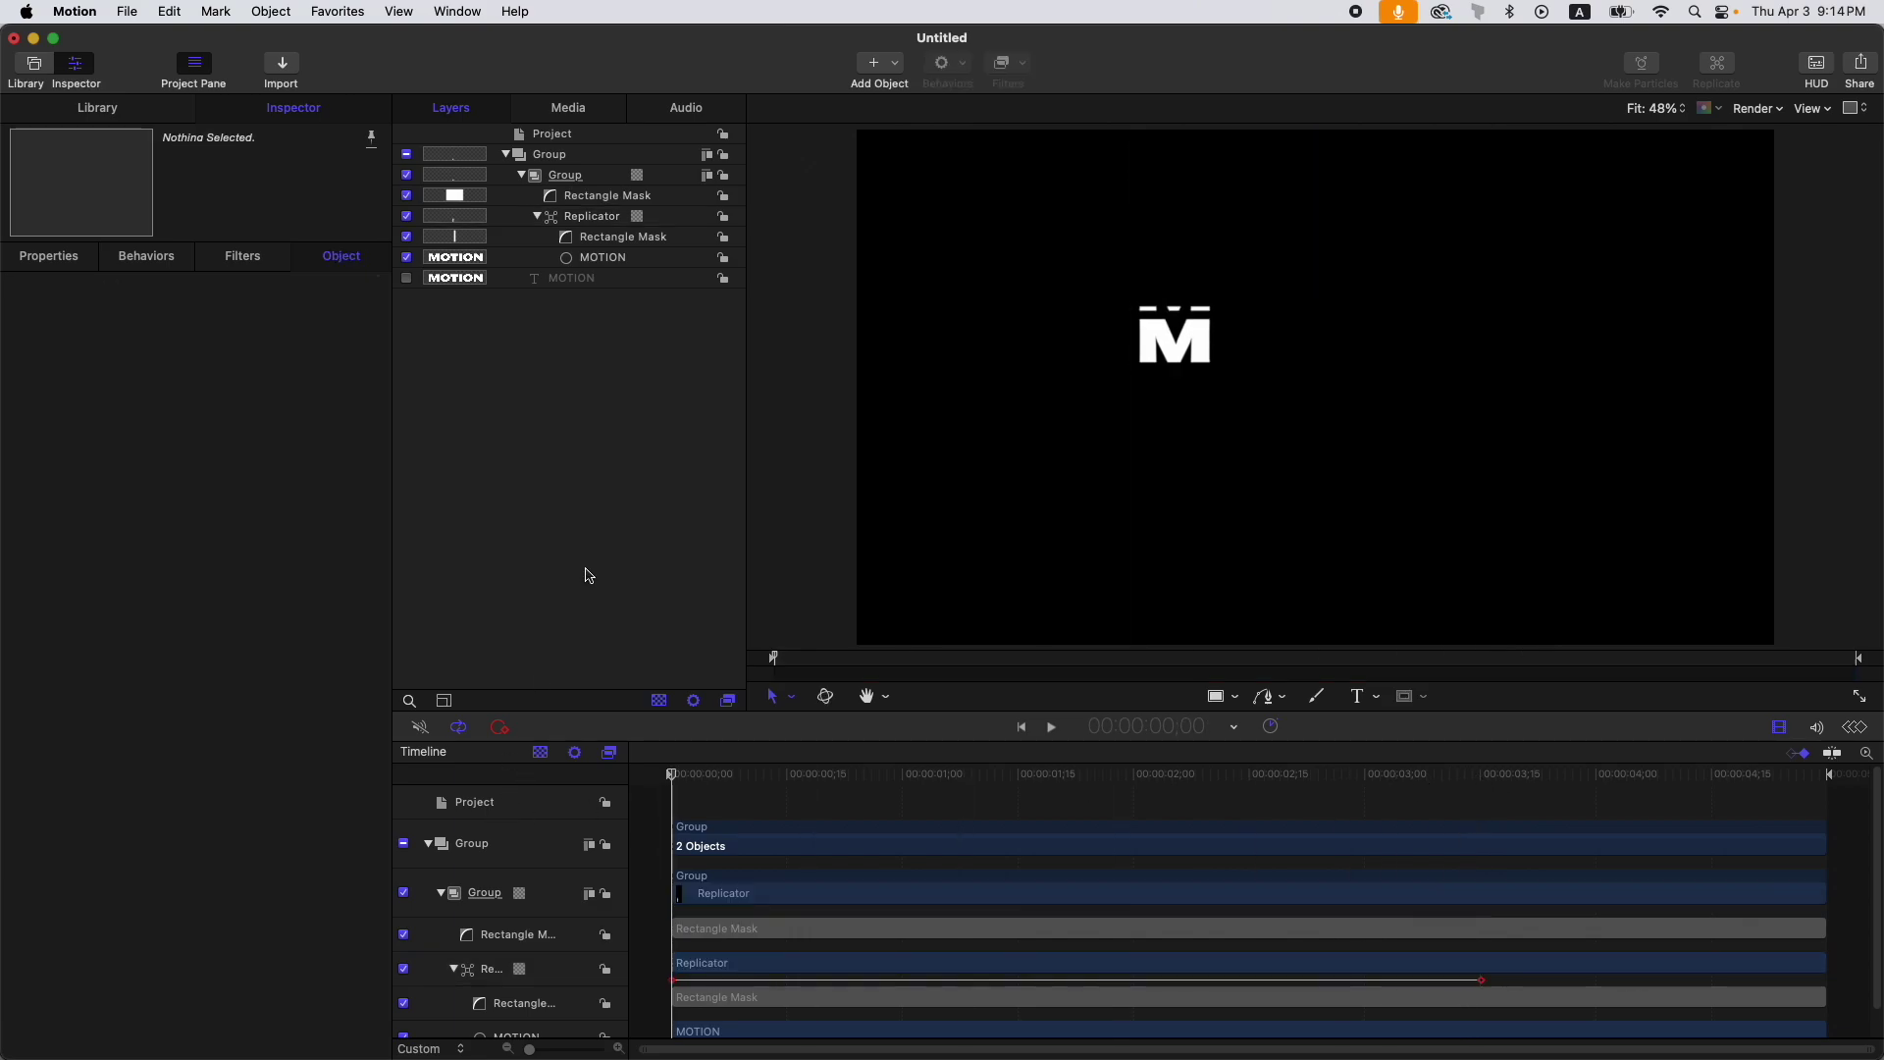
click(611, 216)
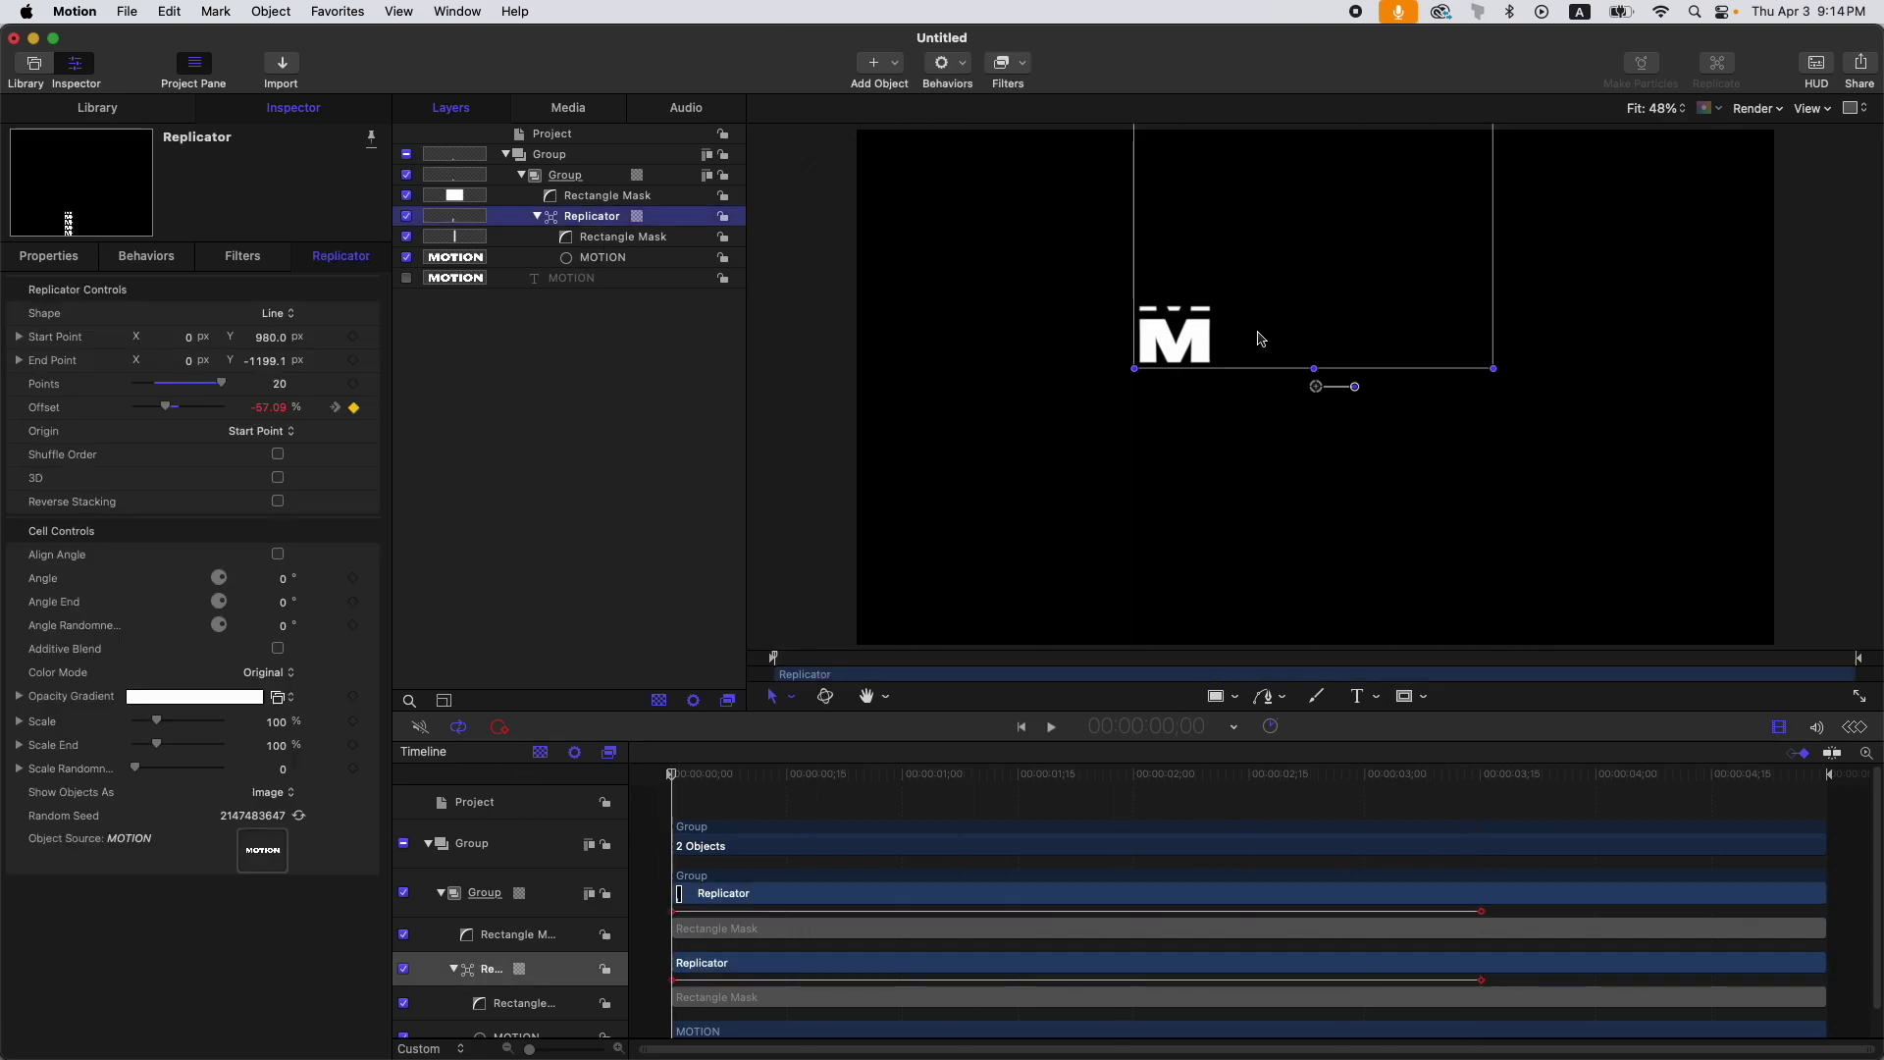
drag(281, 406, 269, 405)
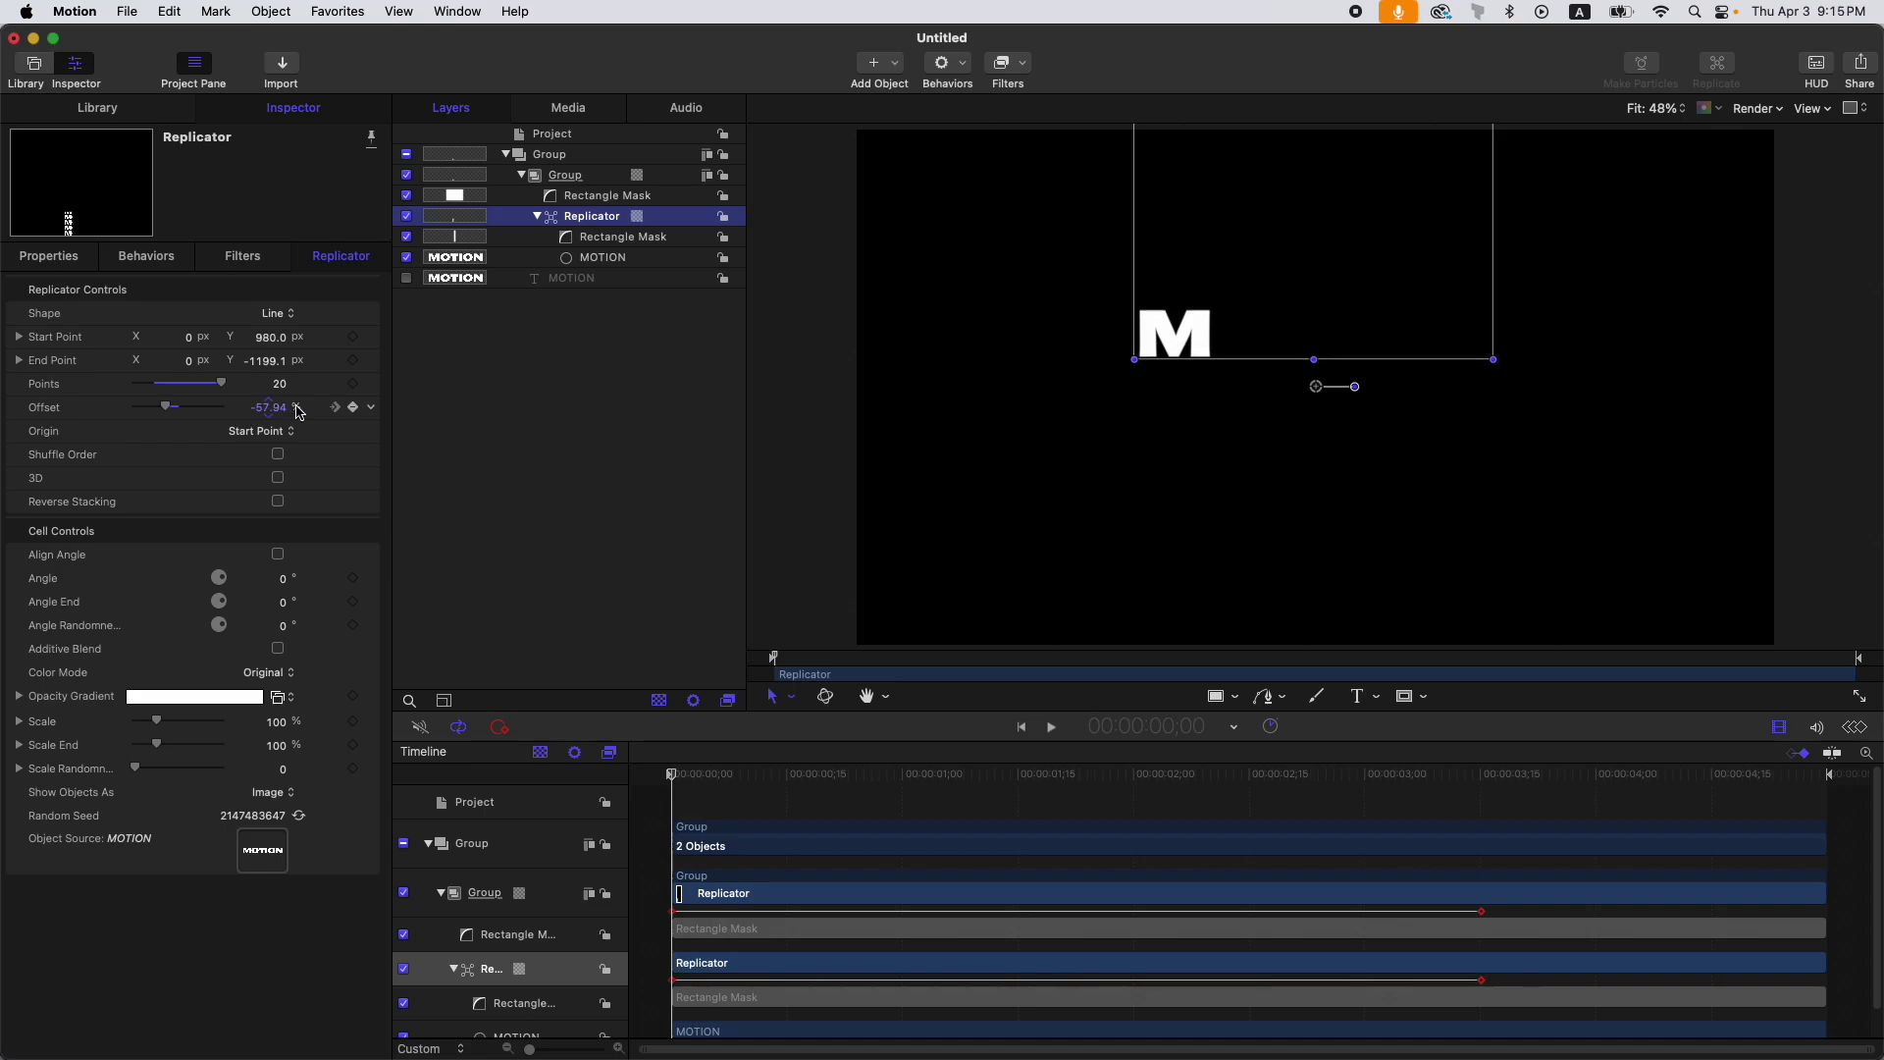
click(556, 564)
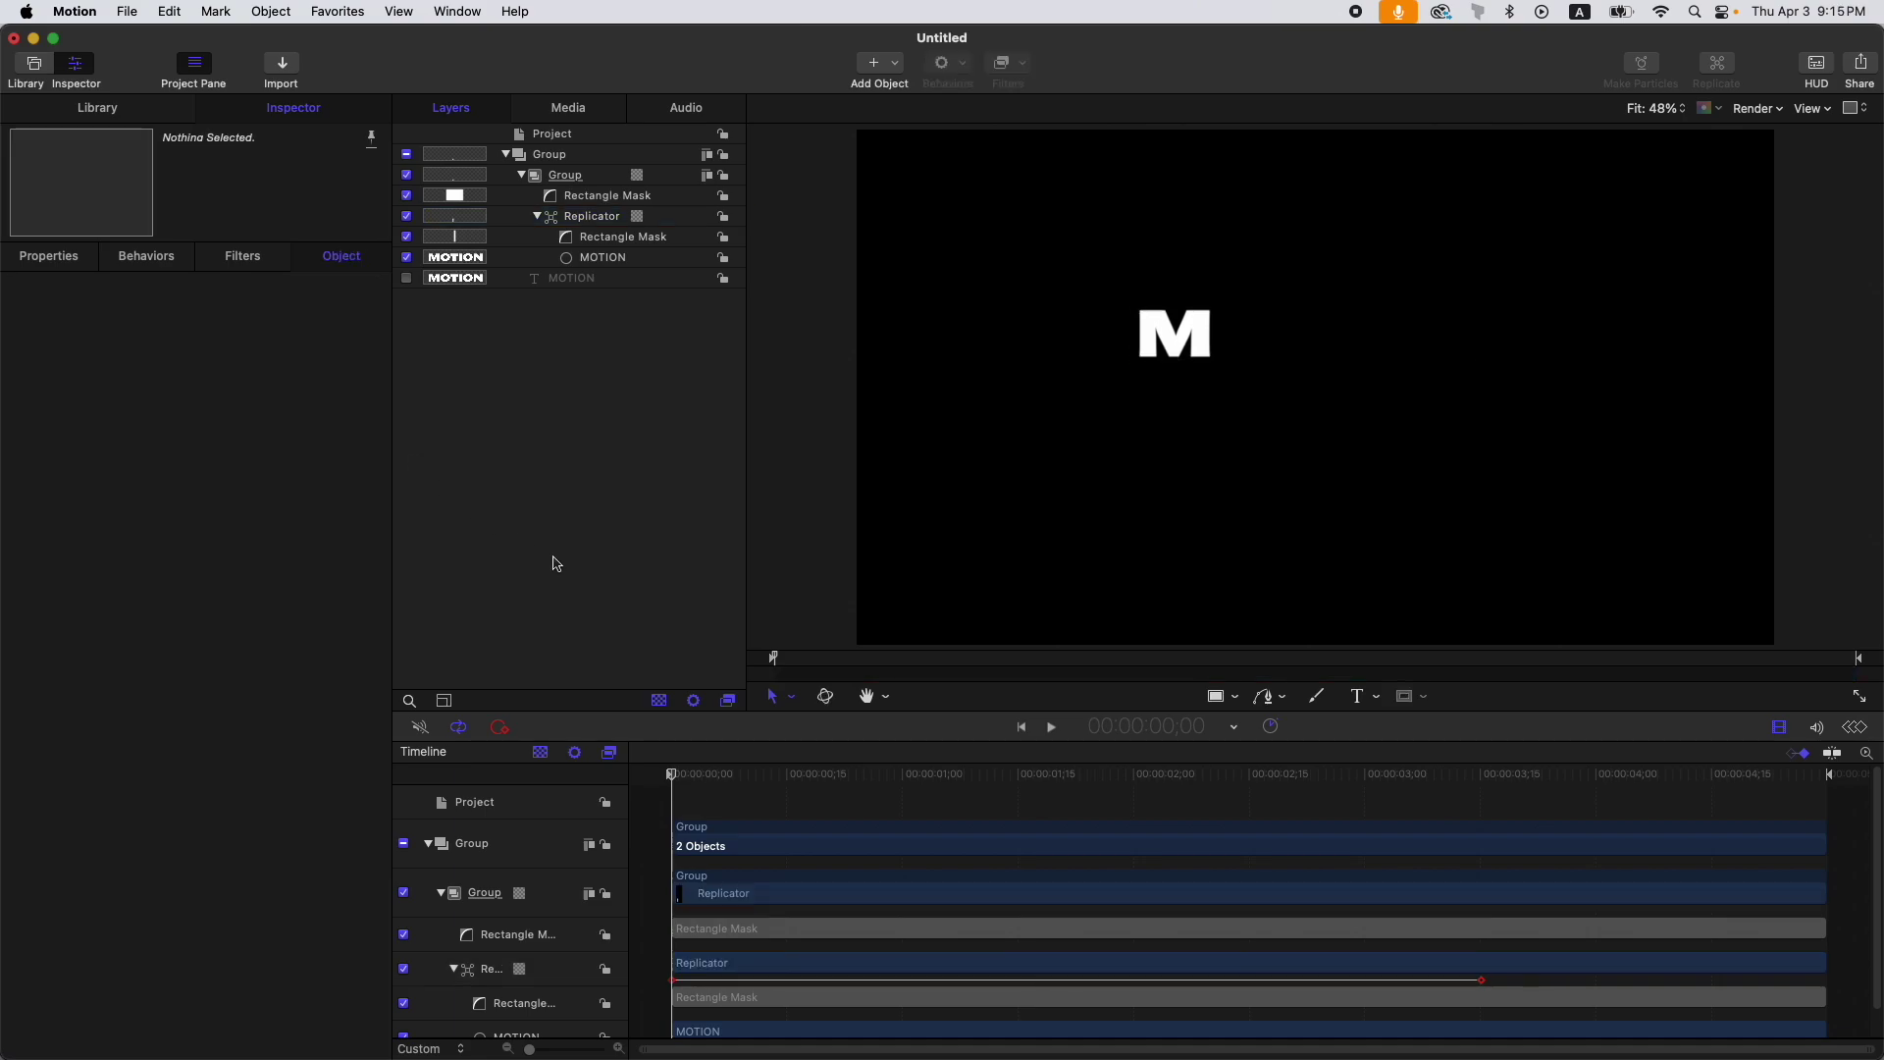
key(space)
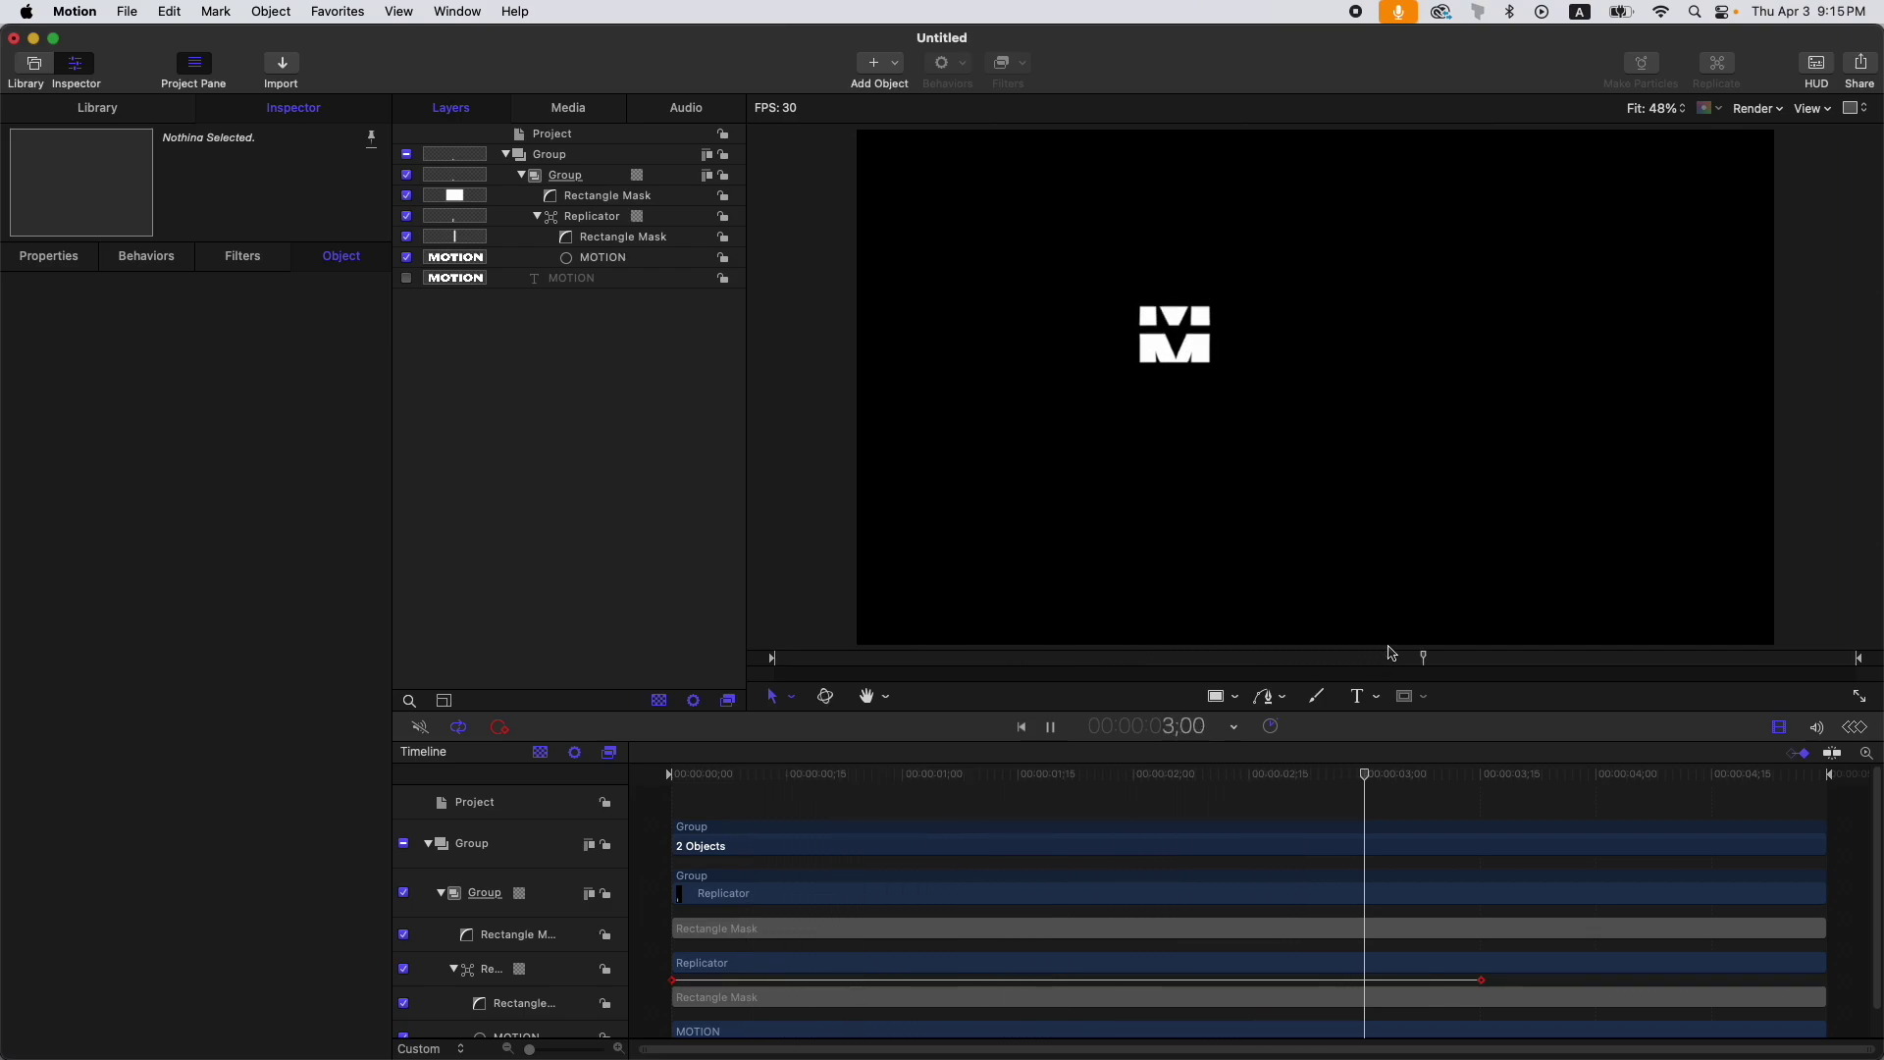
Step: Stop playback, show the replicator's offset curve, and set the offset keyframes' interpolation to Bezier
key(space)
click(1855, 726)
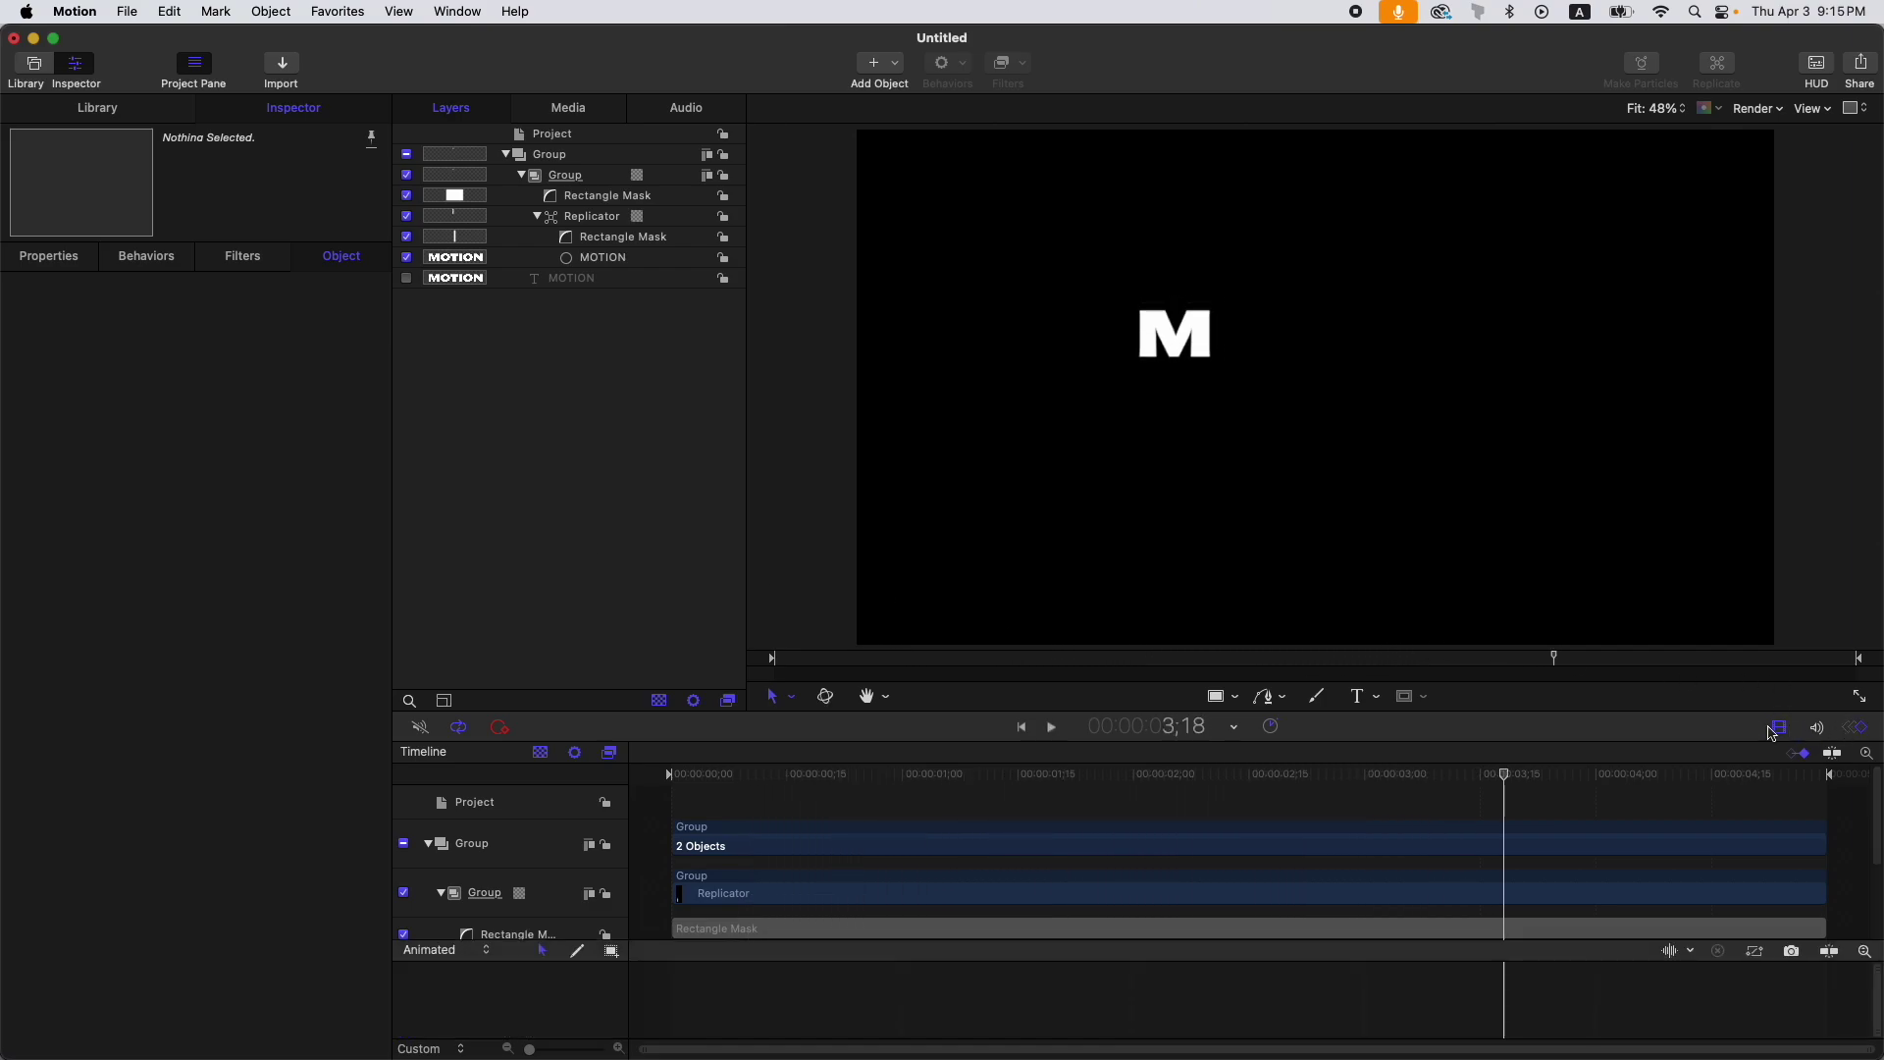
click(613, 217)
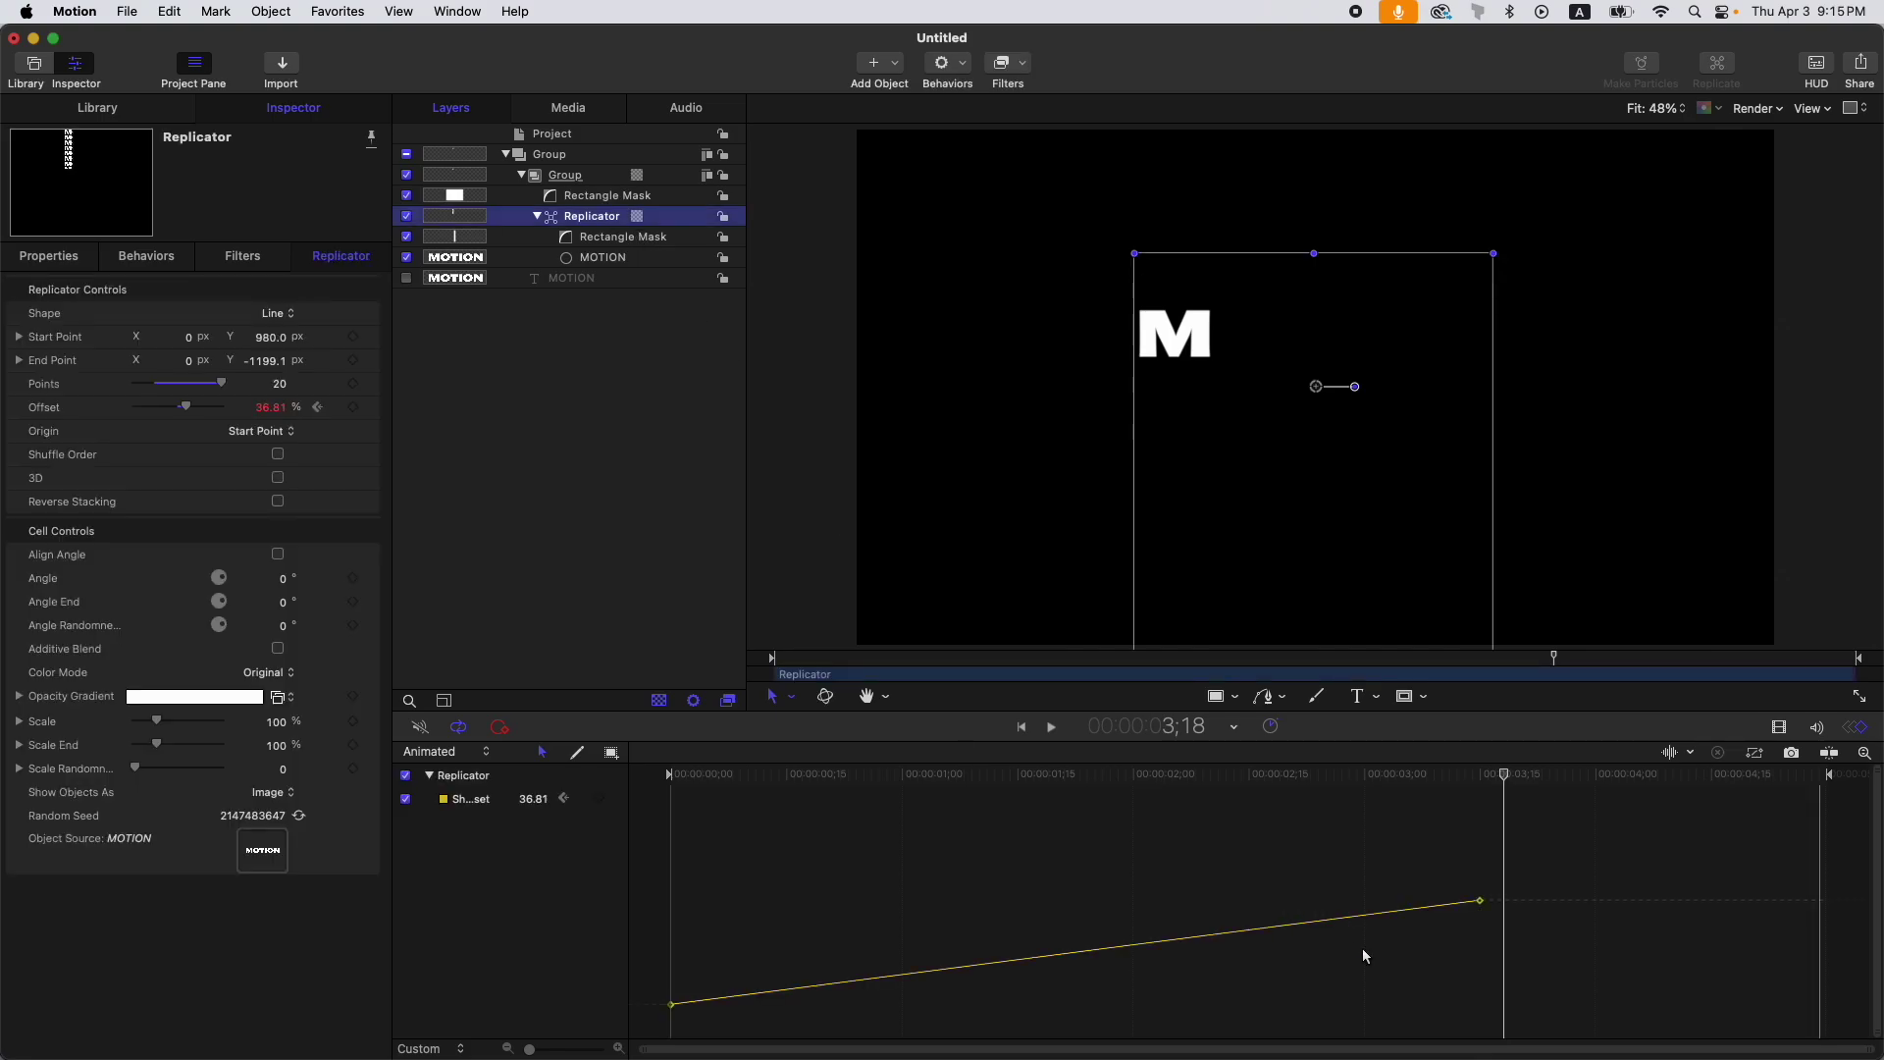
click(1481, 901)
right_click(1482, 901)
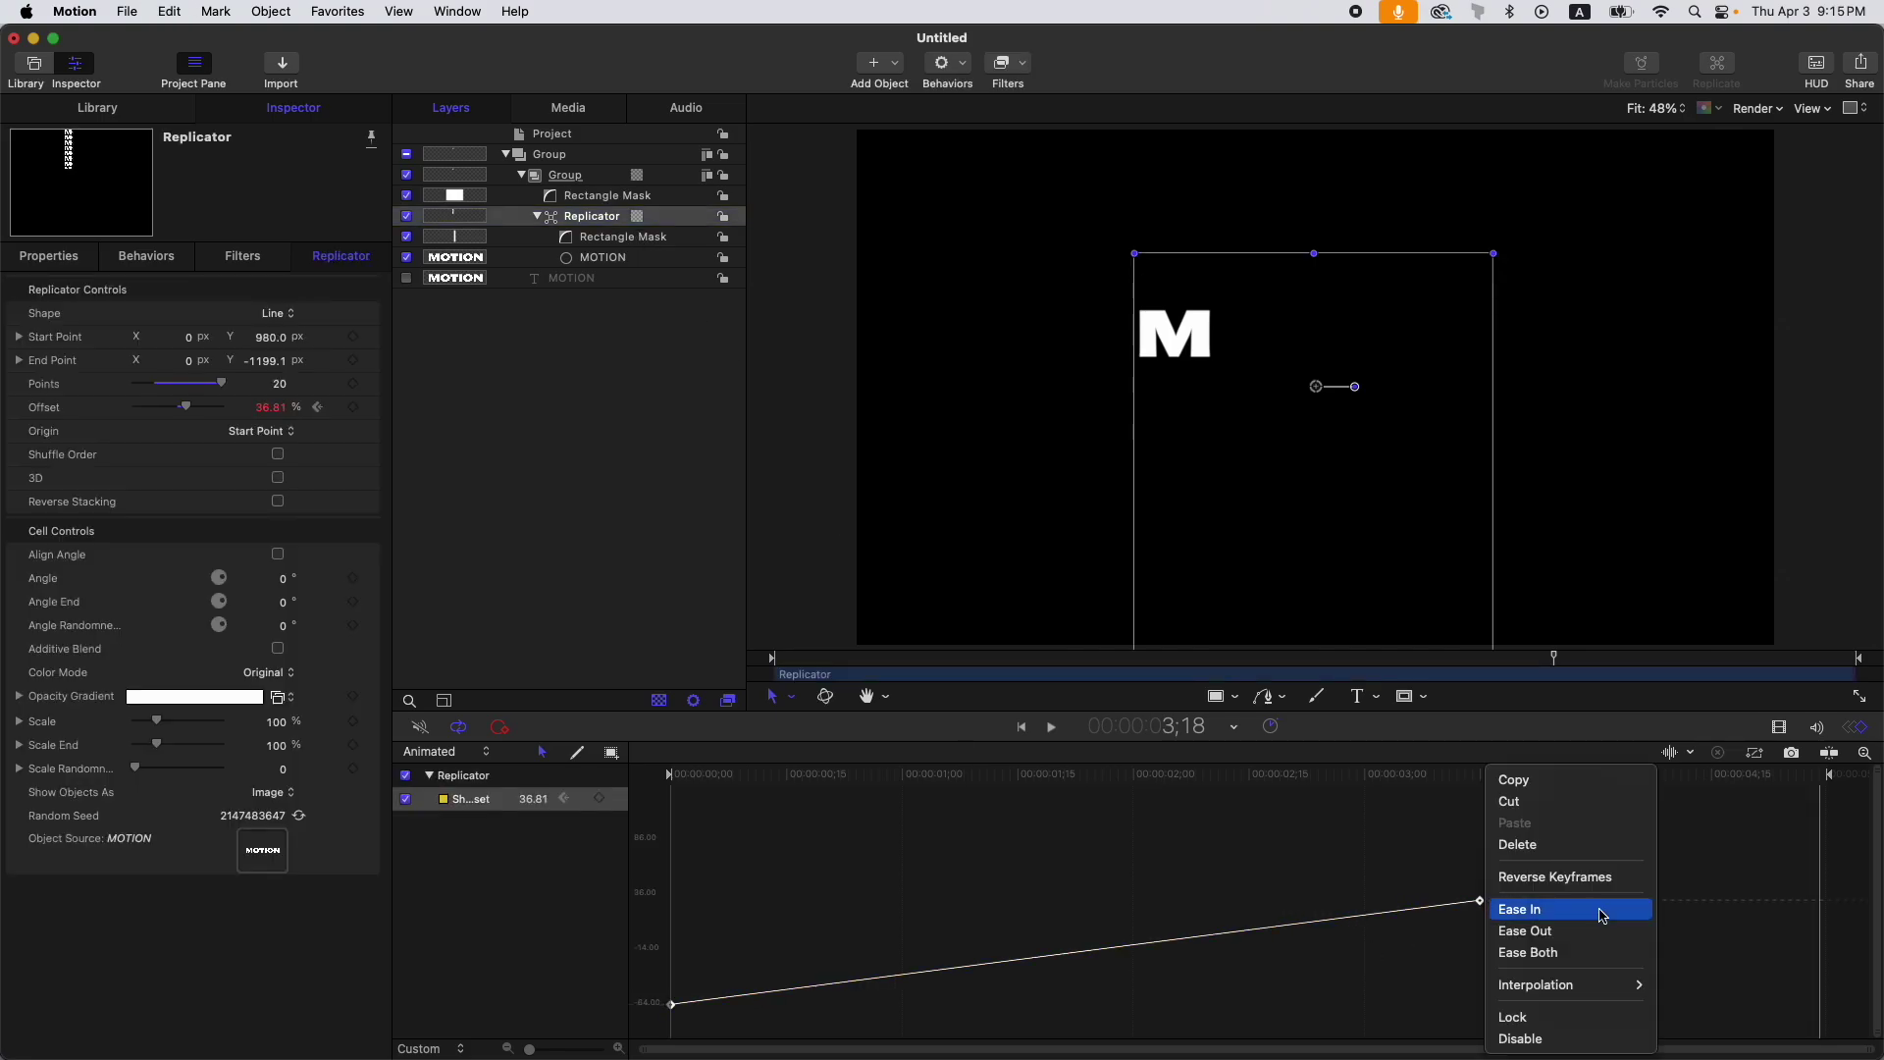
mouse_move(1605, 984)
click(1693, 974)
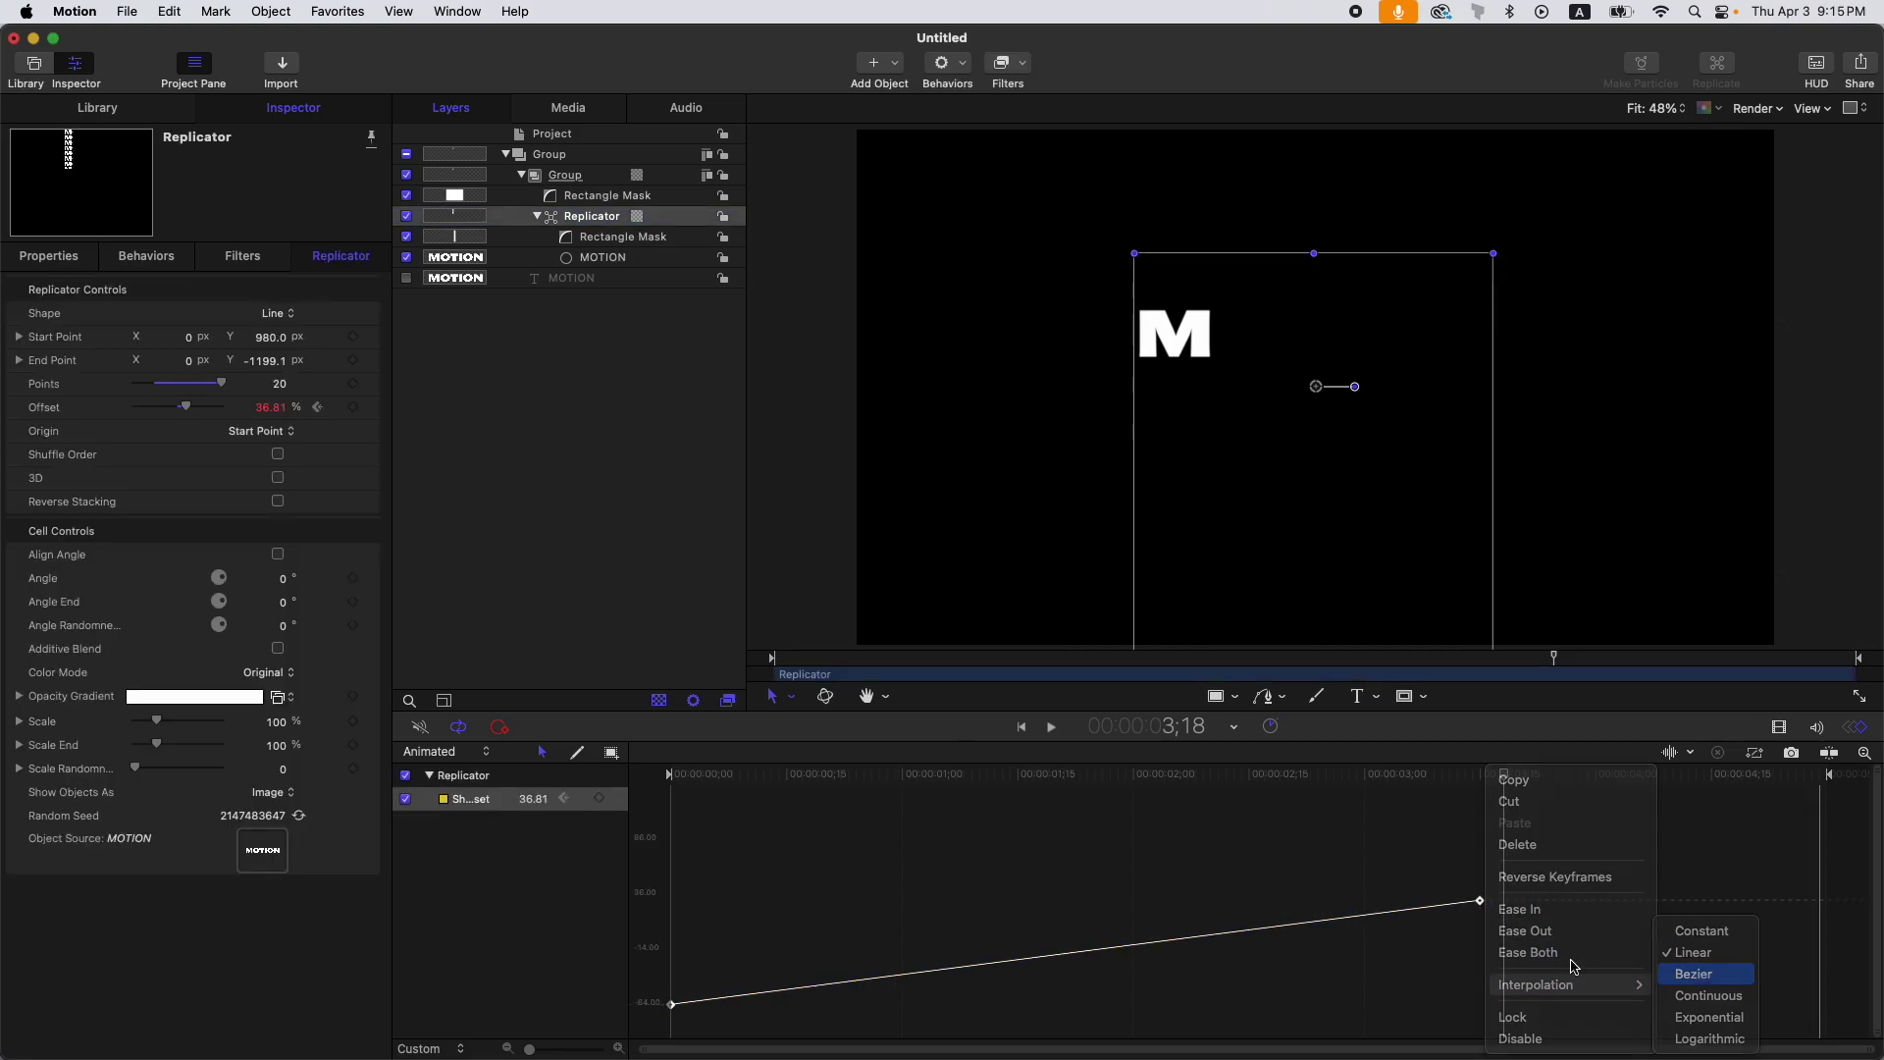
Step: Lengthen the horizontal Bezier handles of the last and first offset keyframes into a smooth S-curve, and play the animation
click(1479, 899)
drag(1220, 919, 886, 867)
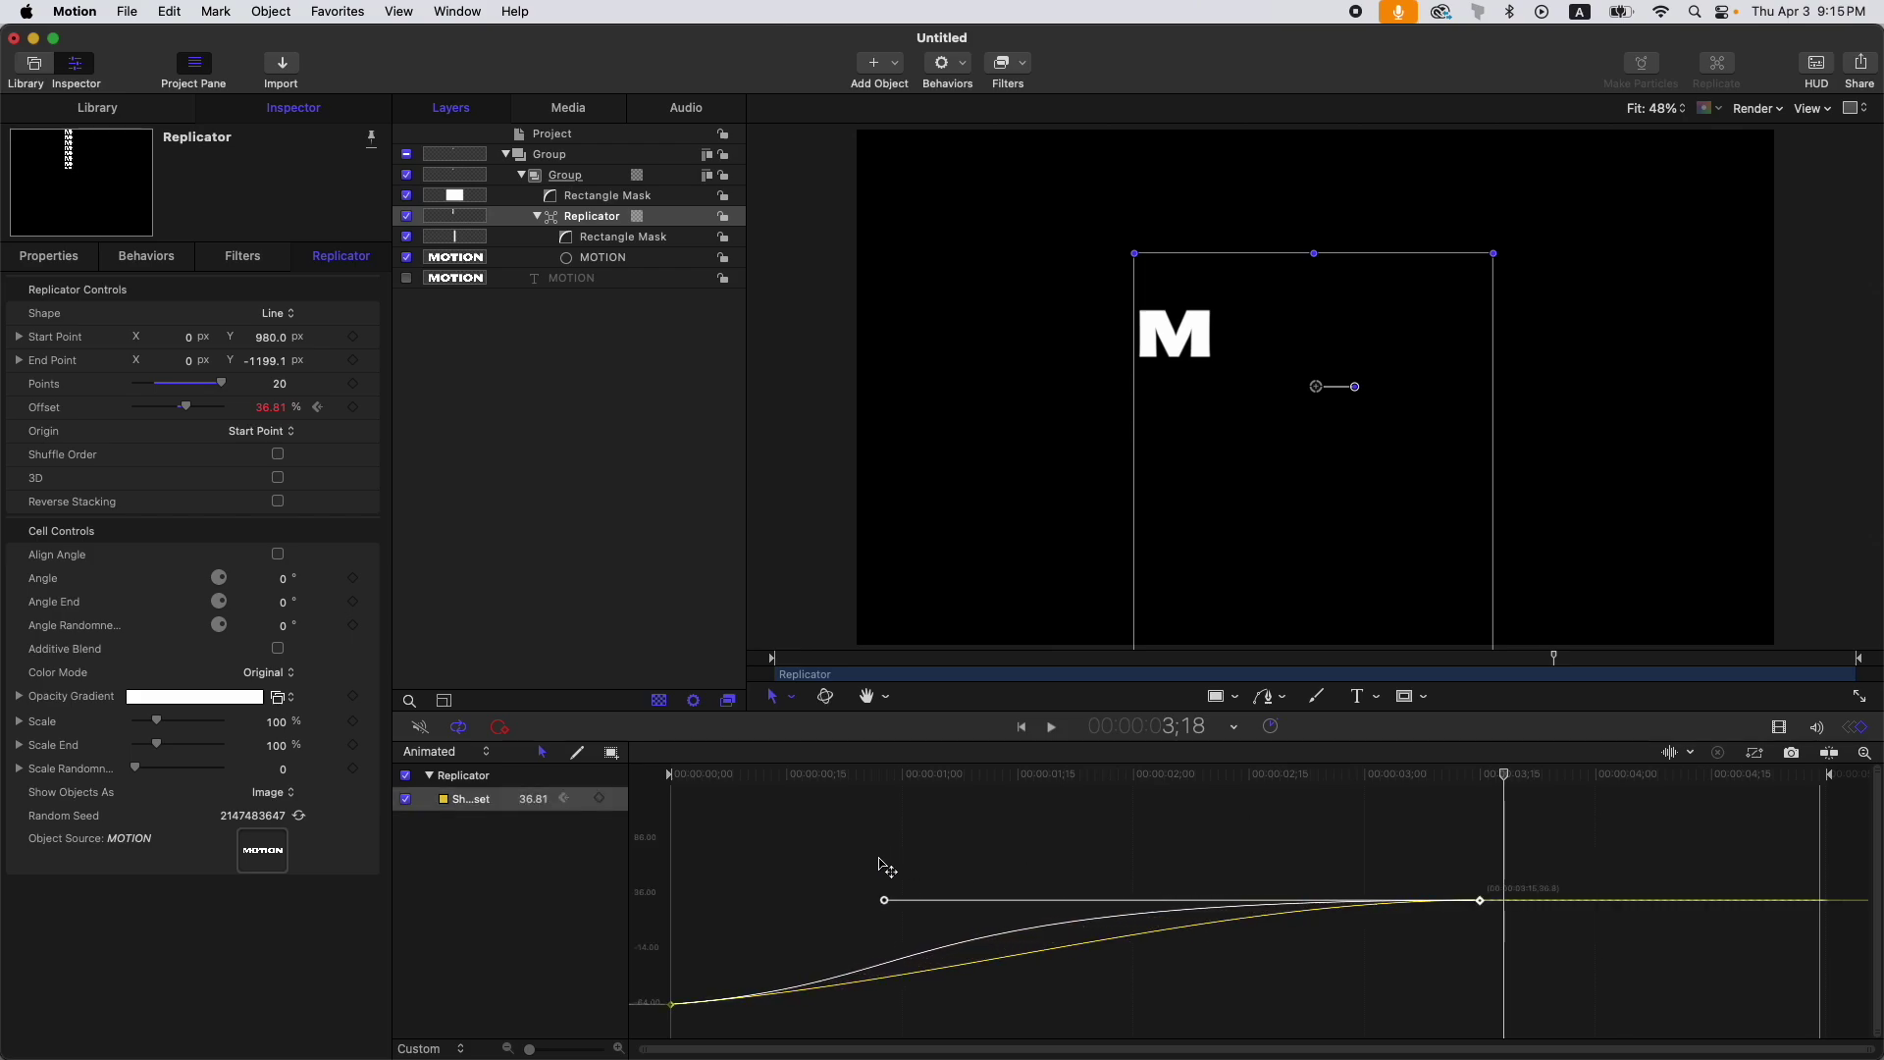
click(672, 1003)
drag(942, 985, 1224, 1004)
key(Home)
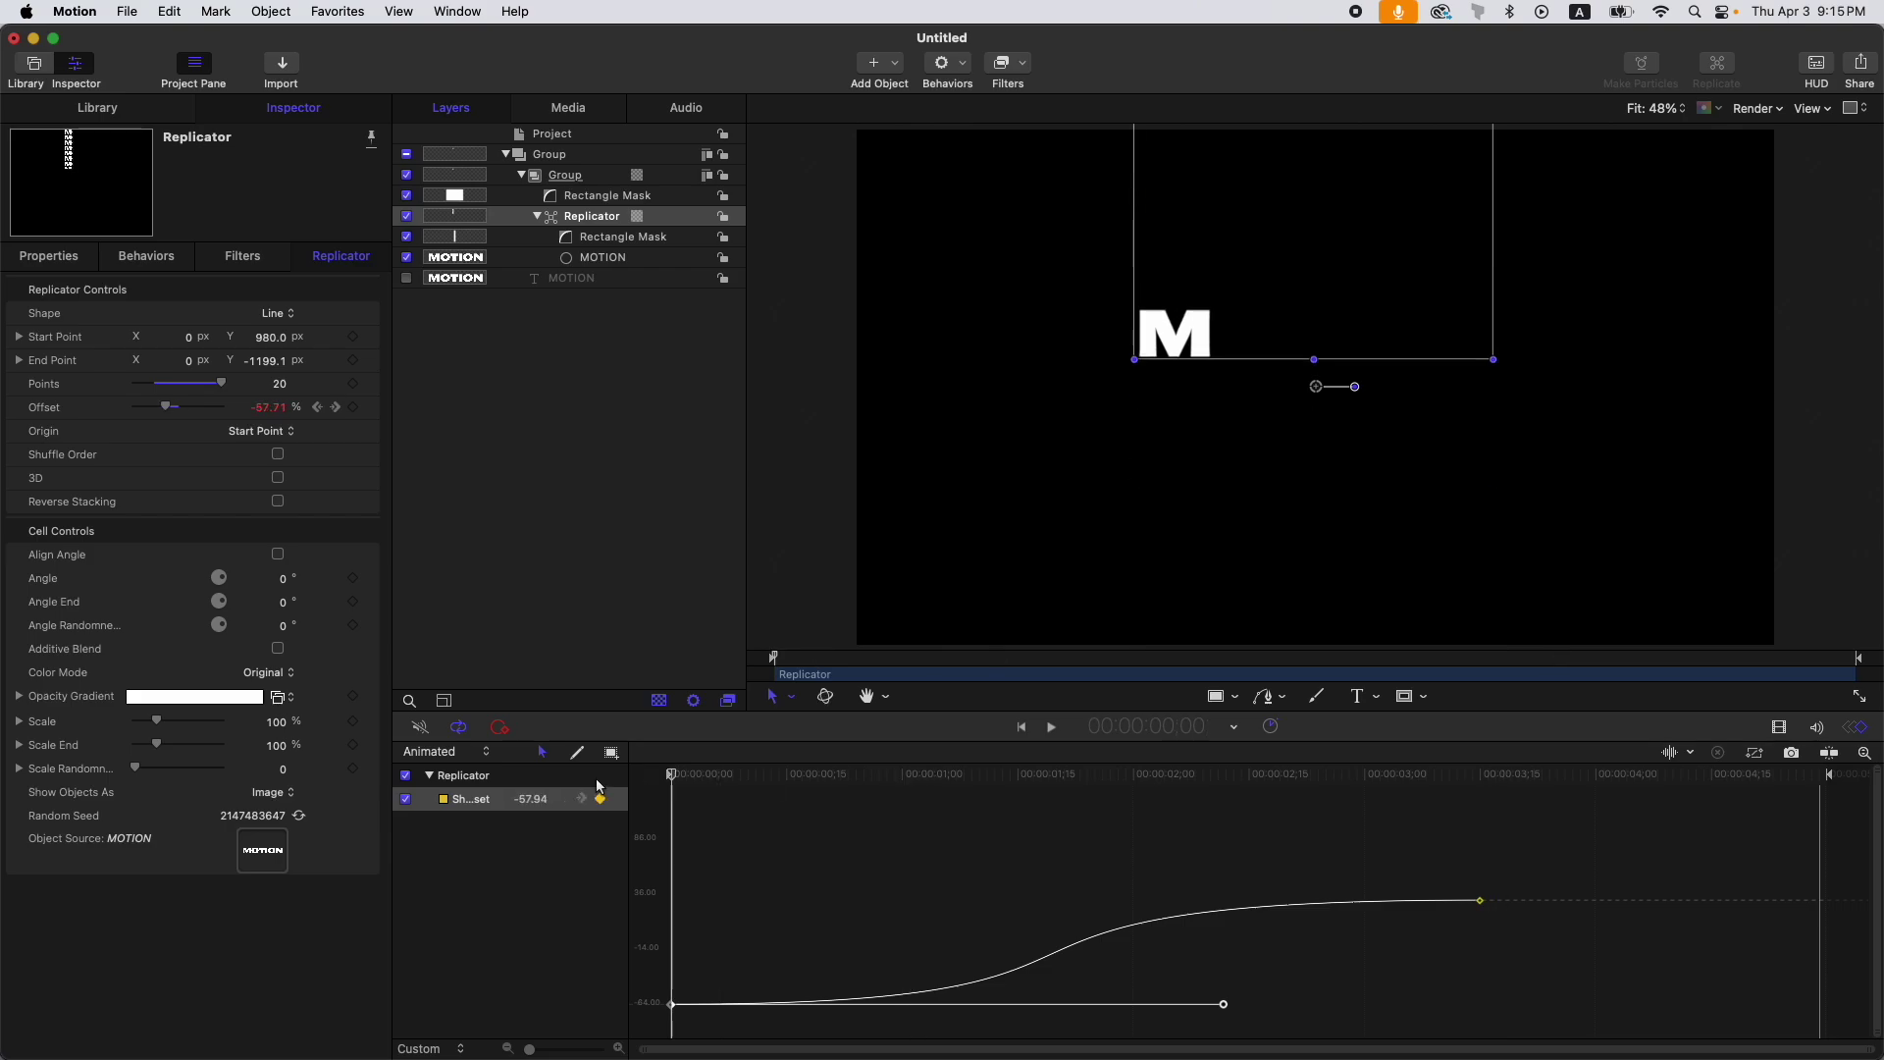
key(space)
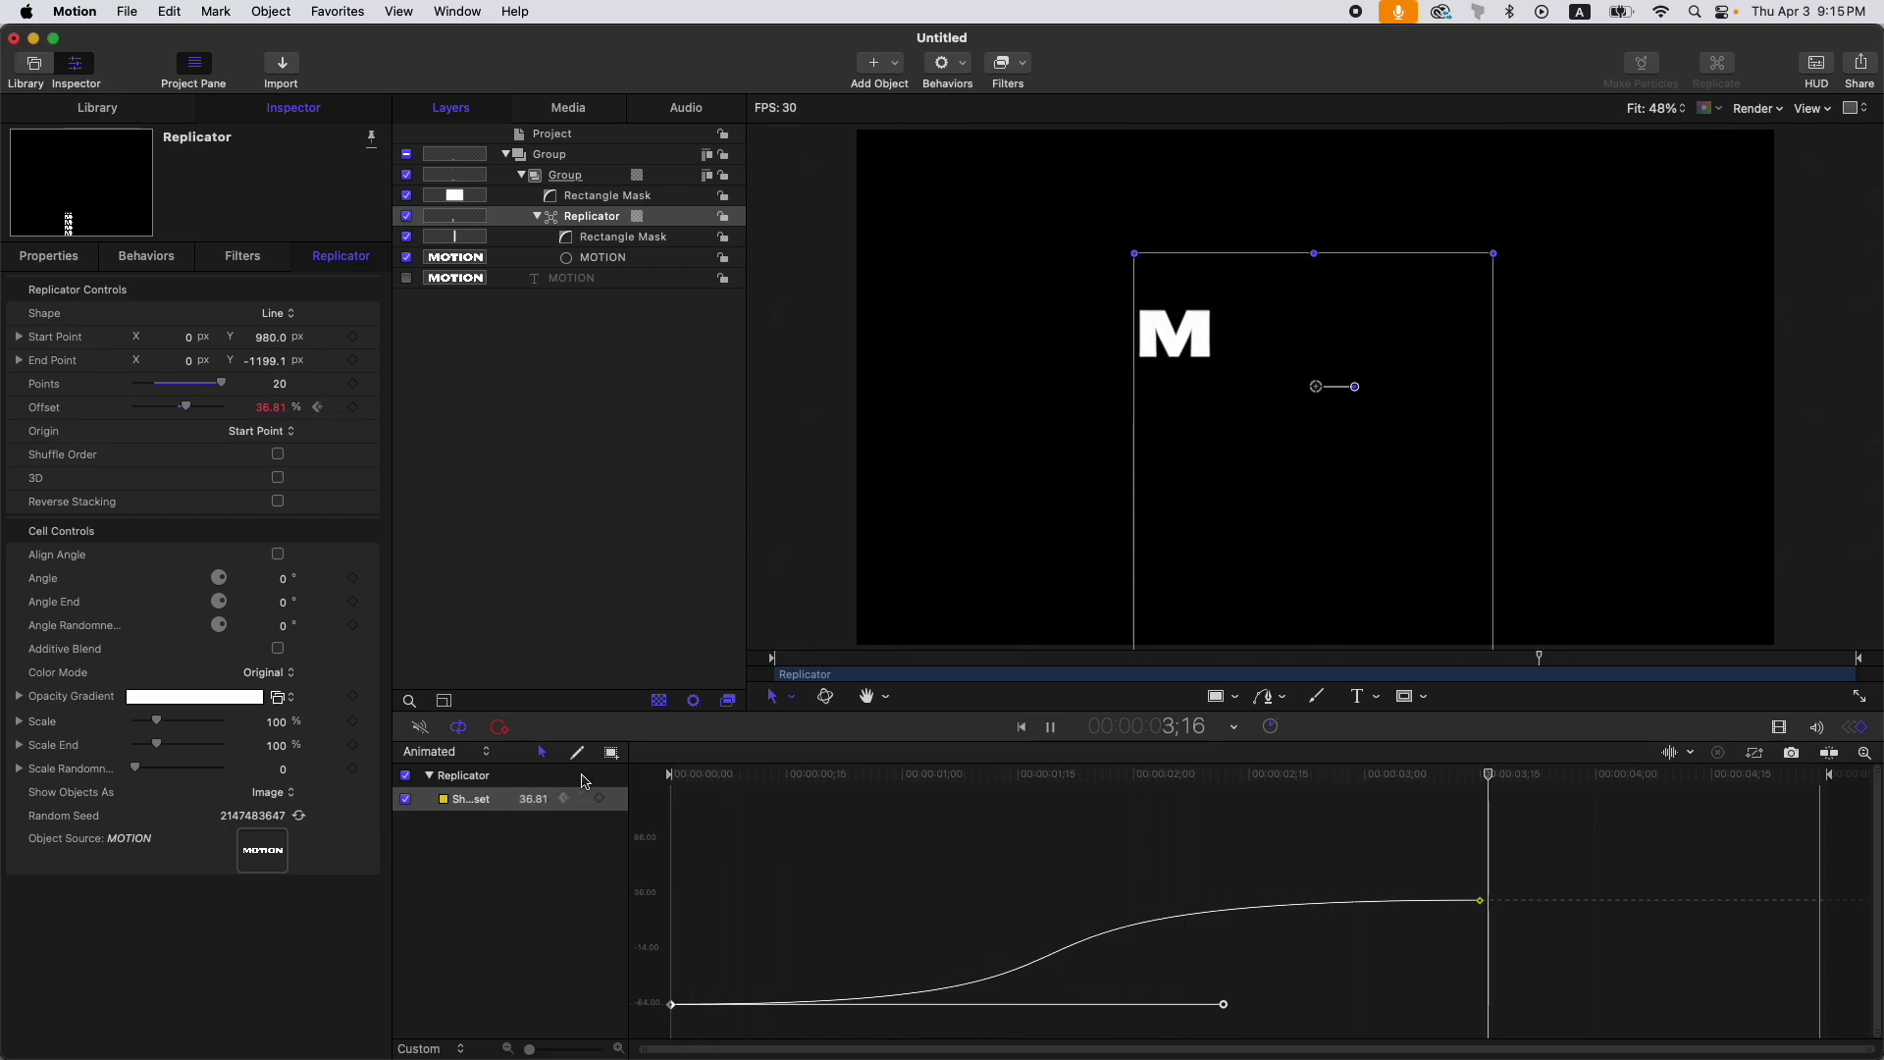
key(space)
Step: Duplicate the inner masked M group five times, giving one group for each letter of MOTION
click(588, 176)
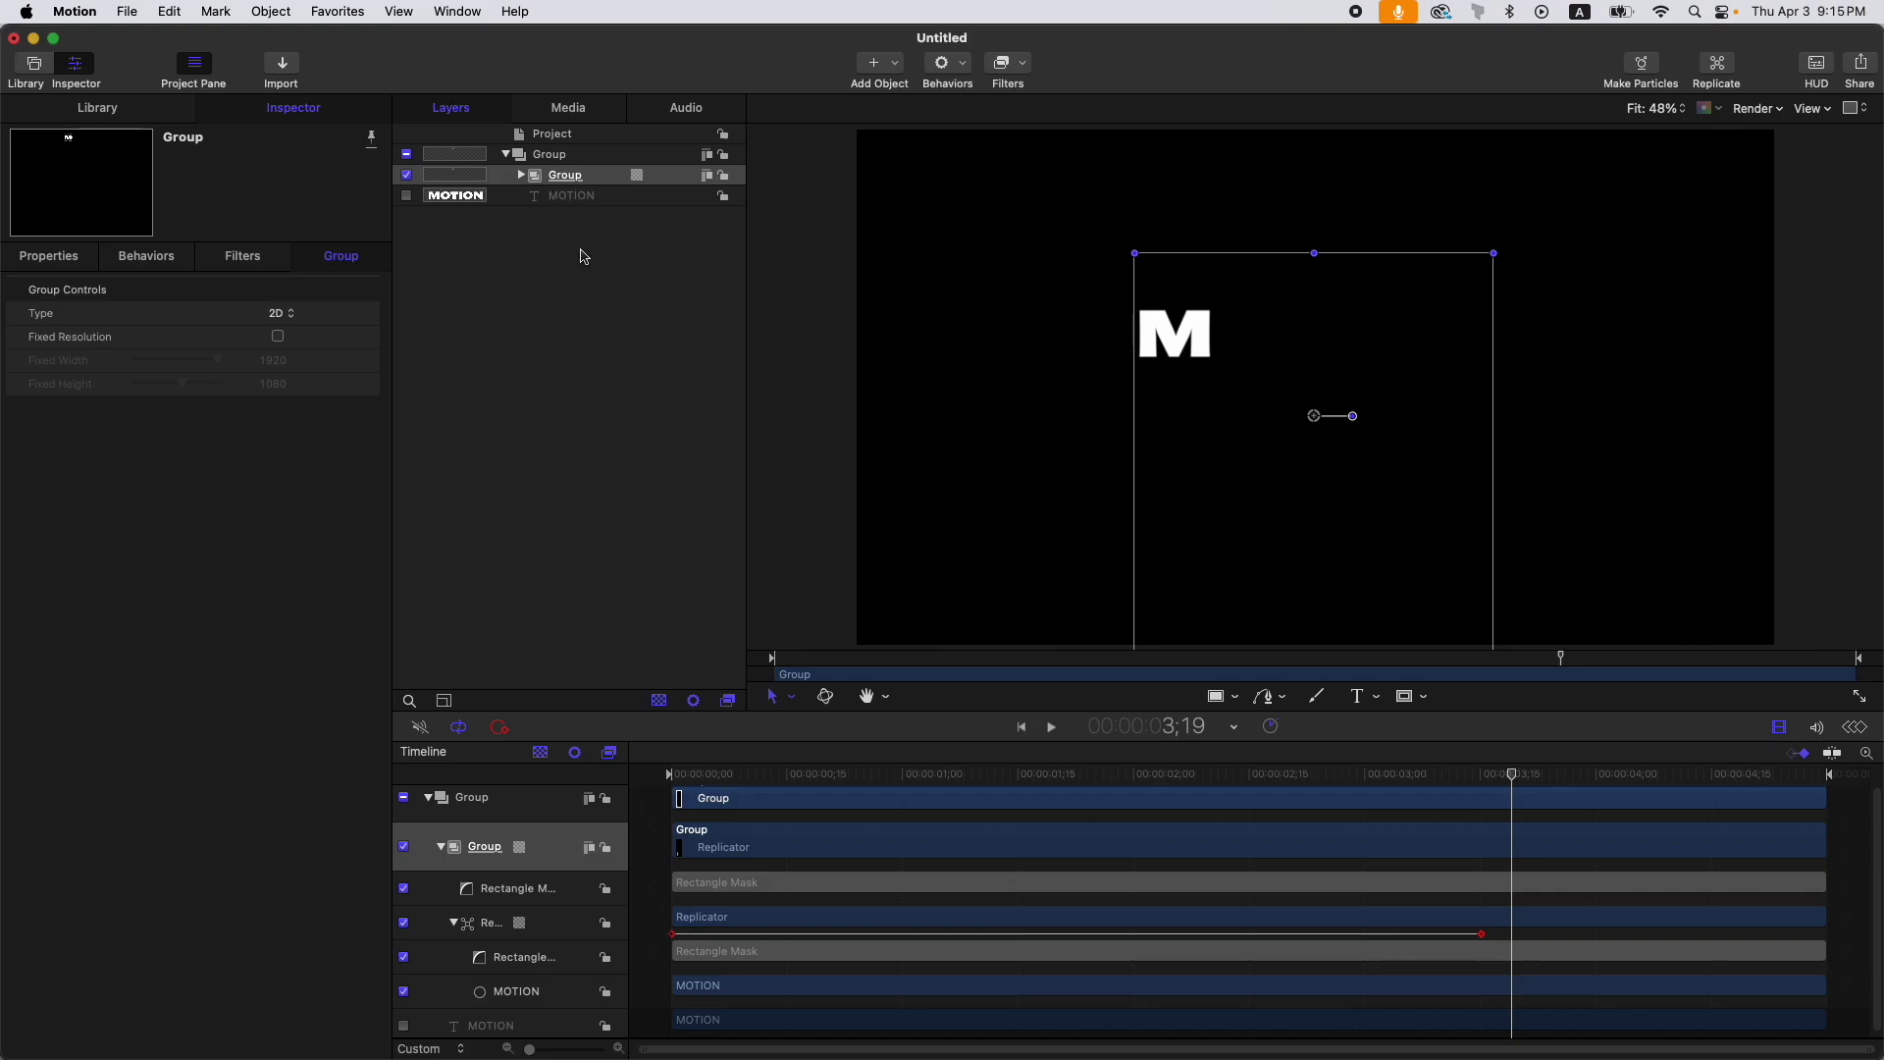
key(super+d)
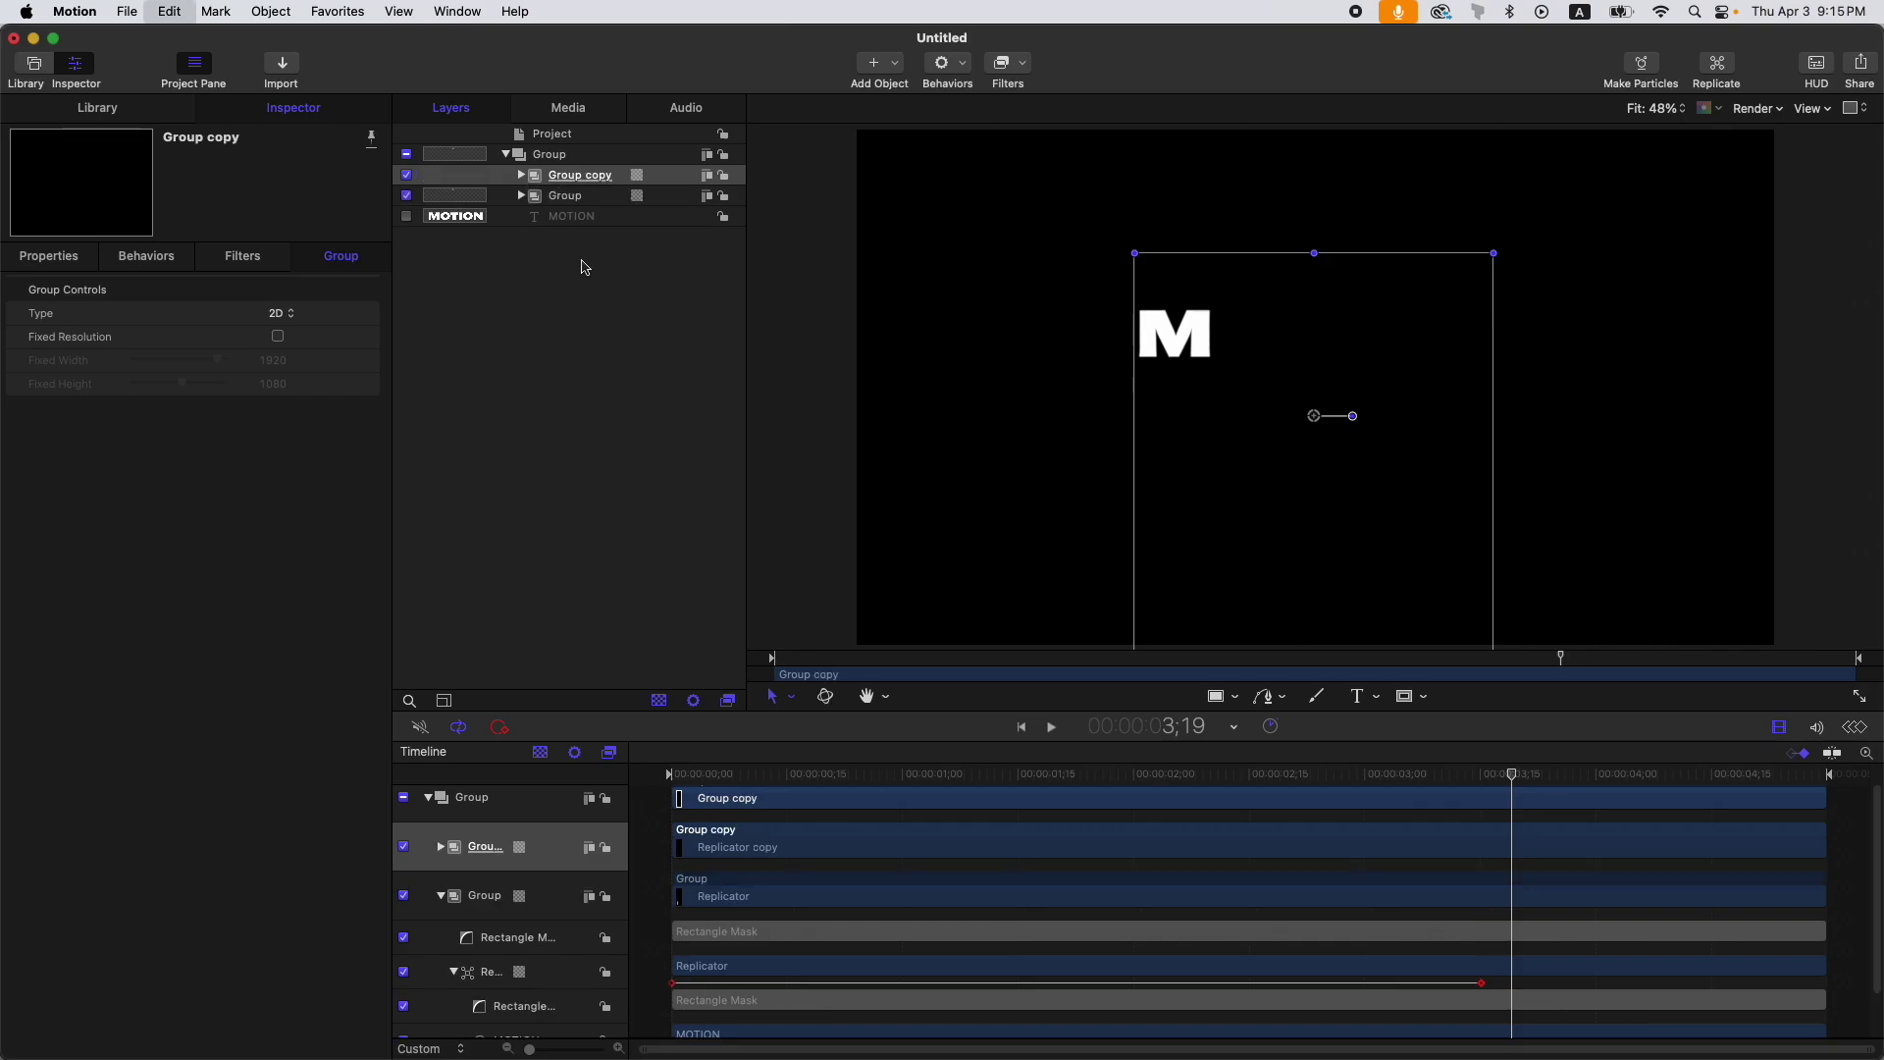
key(super+d)
key(super+d)
key(super+d)
key(super+d)
Step: Increase the X position of the first group copy's rectangle mask to shift it from the M towards the first O
click(521, 257)
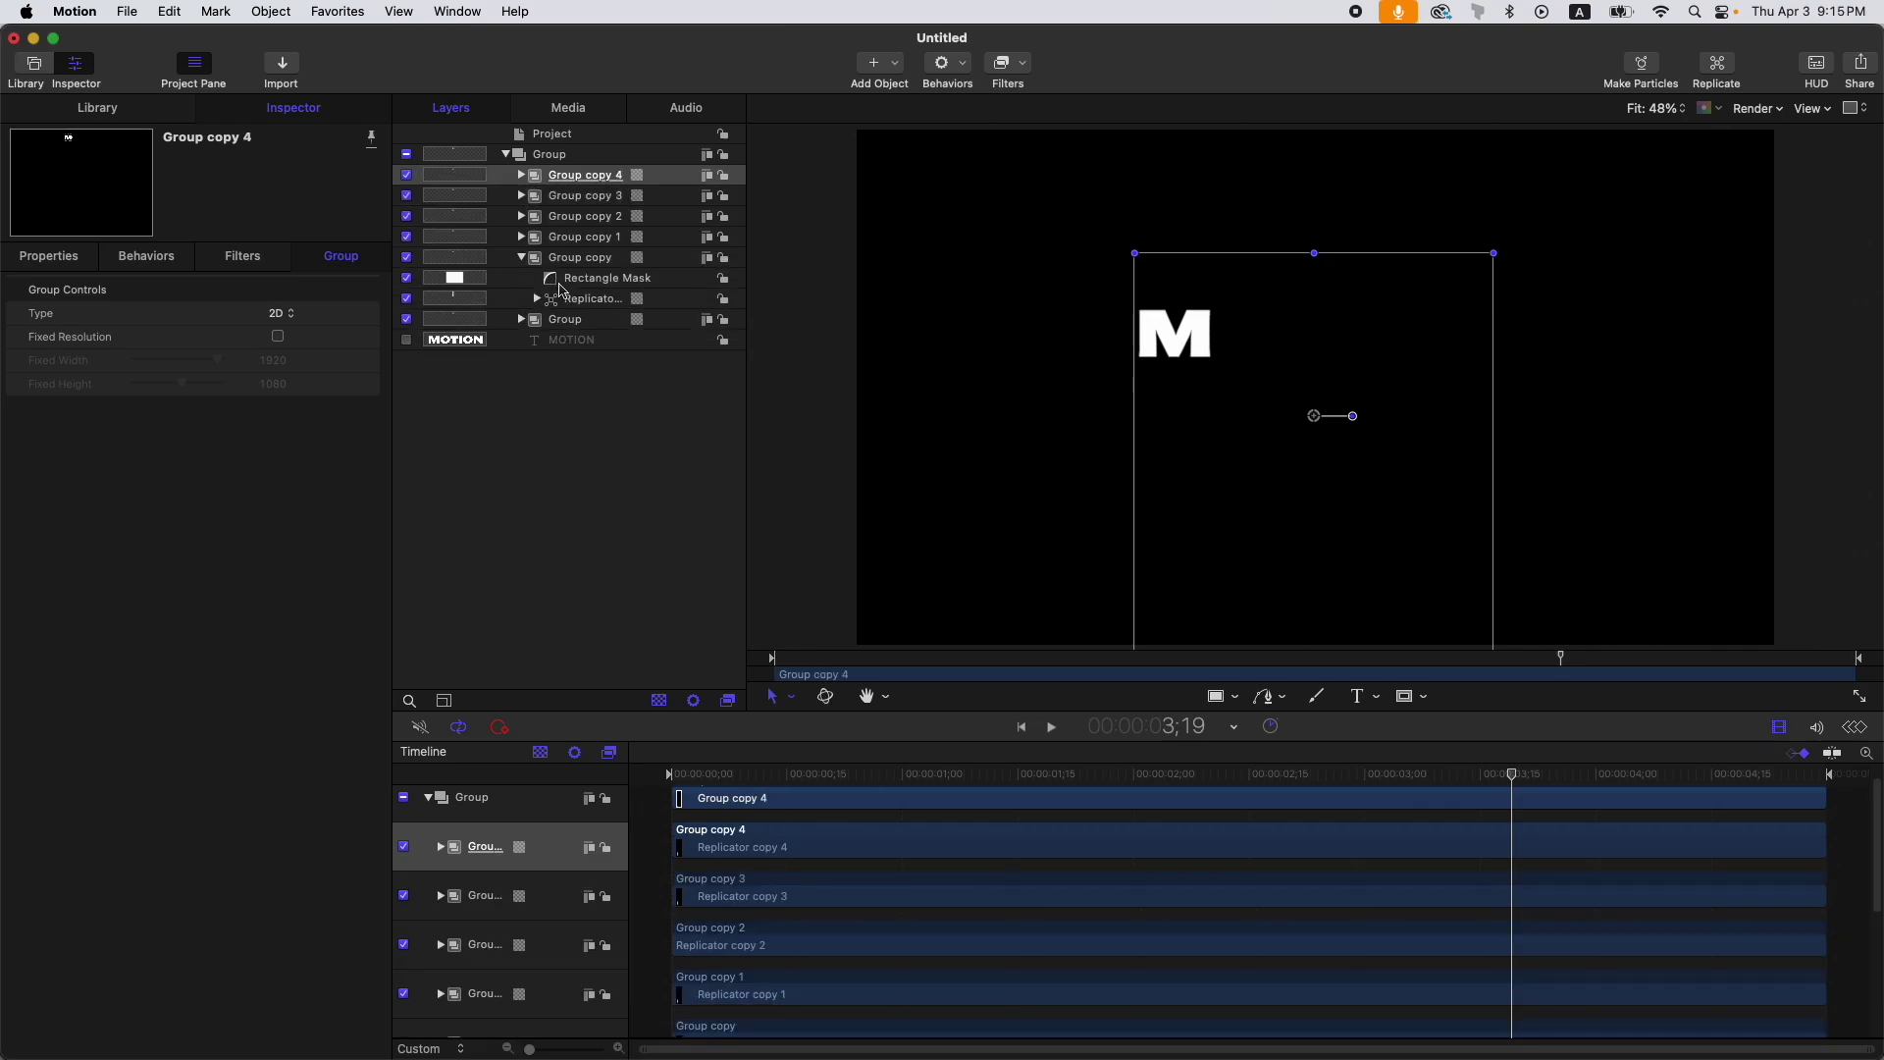
click(537, 299)
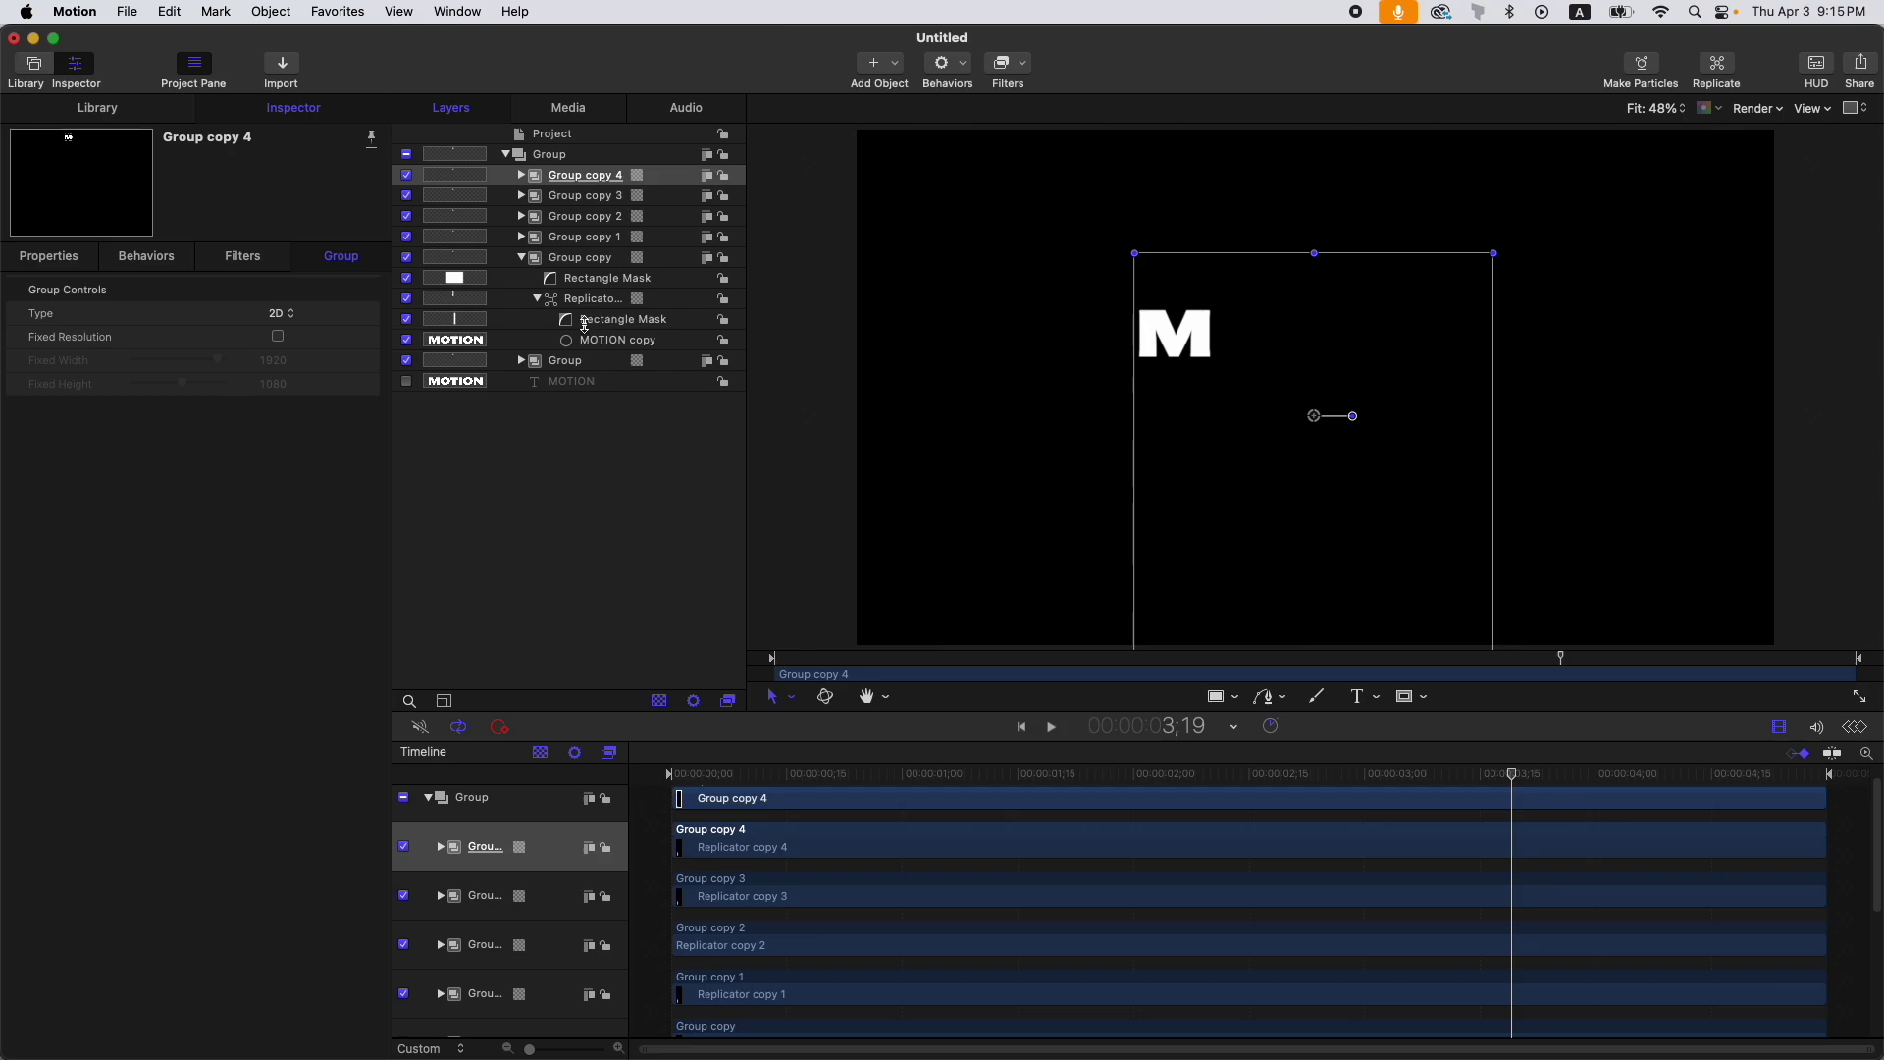
click(589, 322)
click(52, 257)
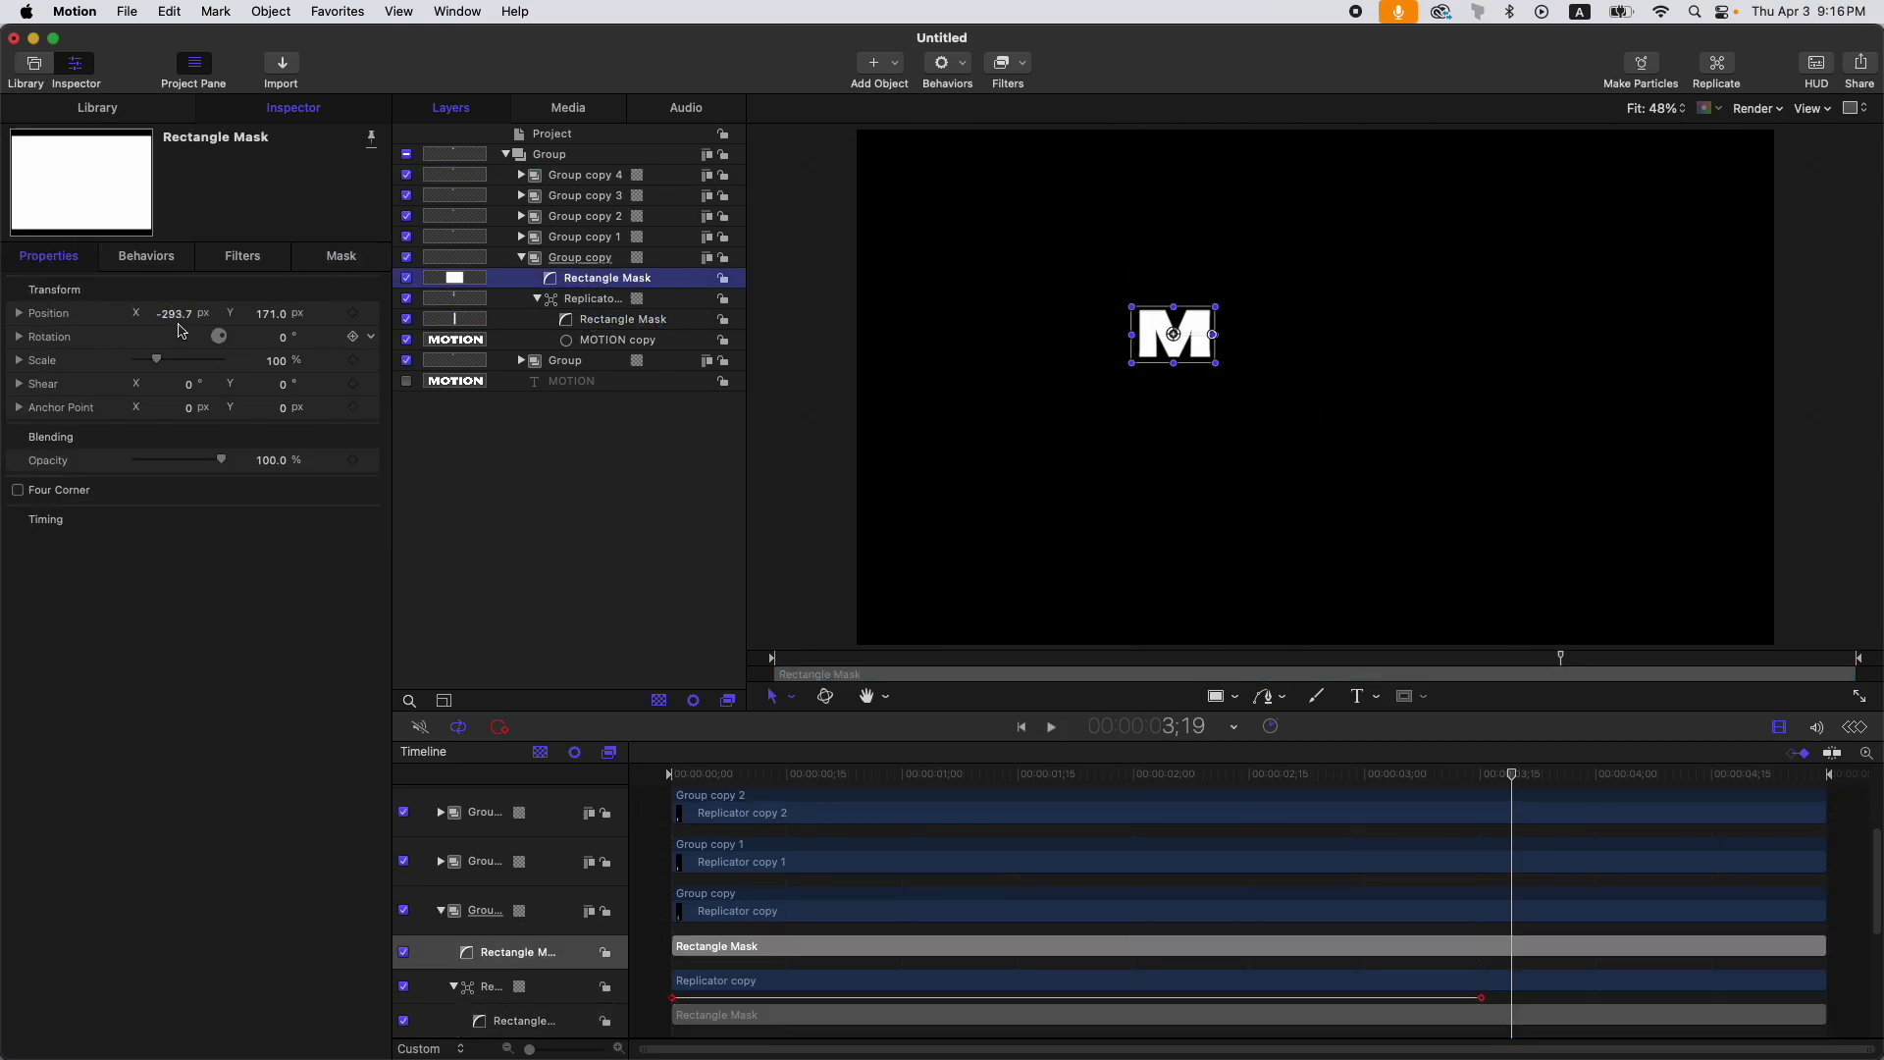
drag(177, 315, 217, 323)
click(550, 321)
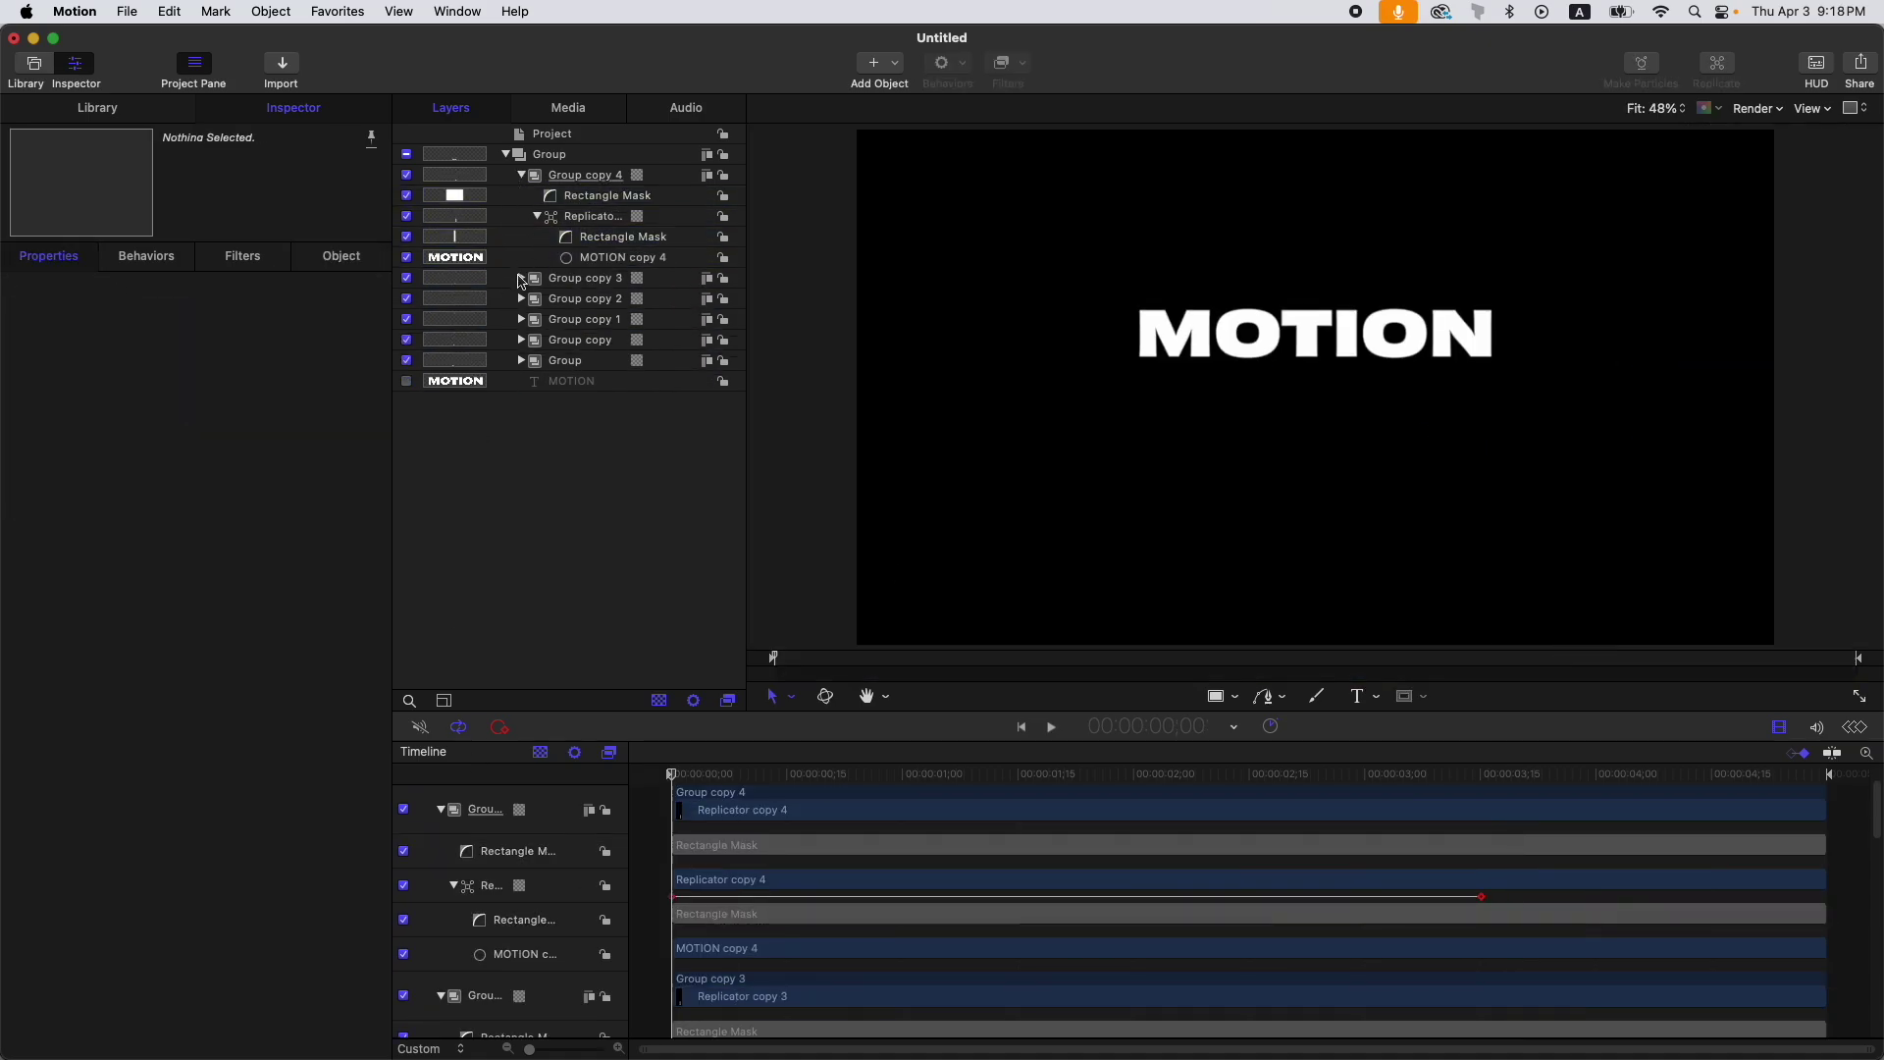
Step: Expand the copied letter groups and delay the lower replicator copies' offset keyframes by four frames, starting at frame 4
click(521, 279)
click(521, 381)
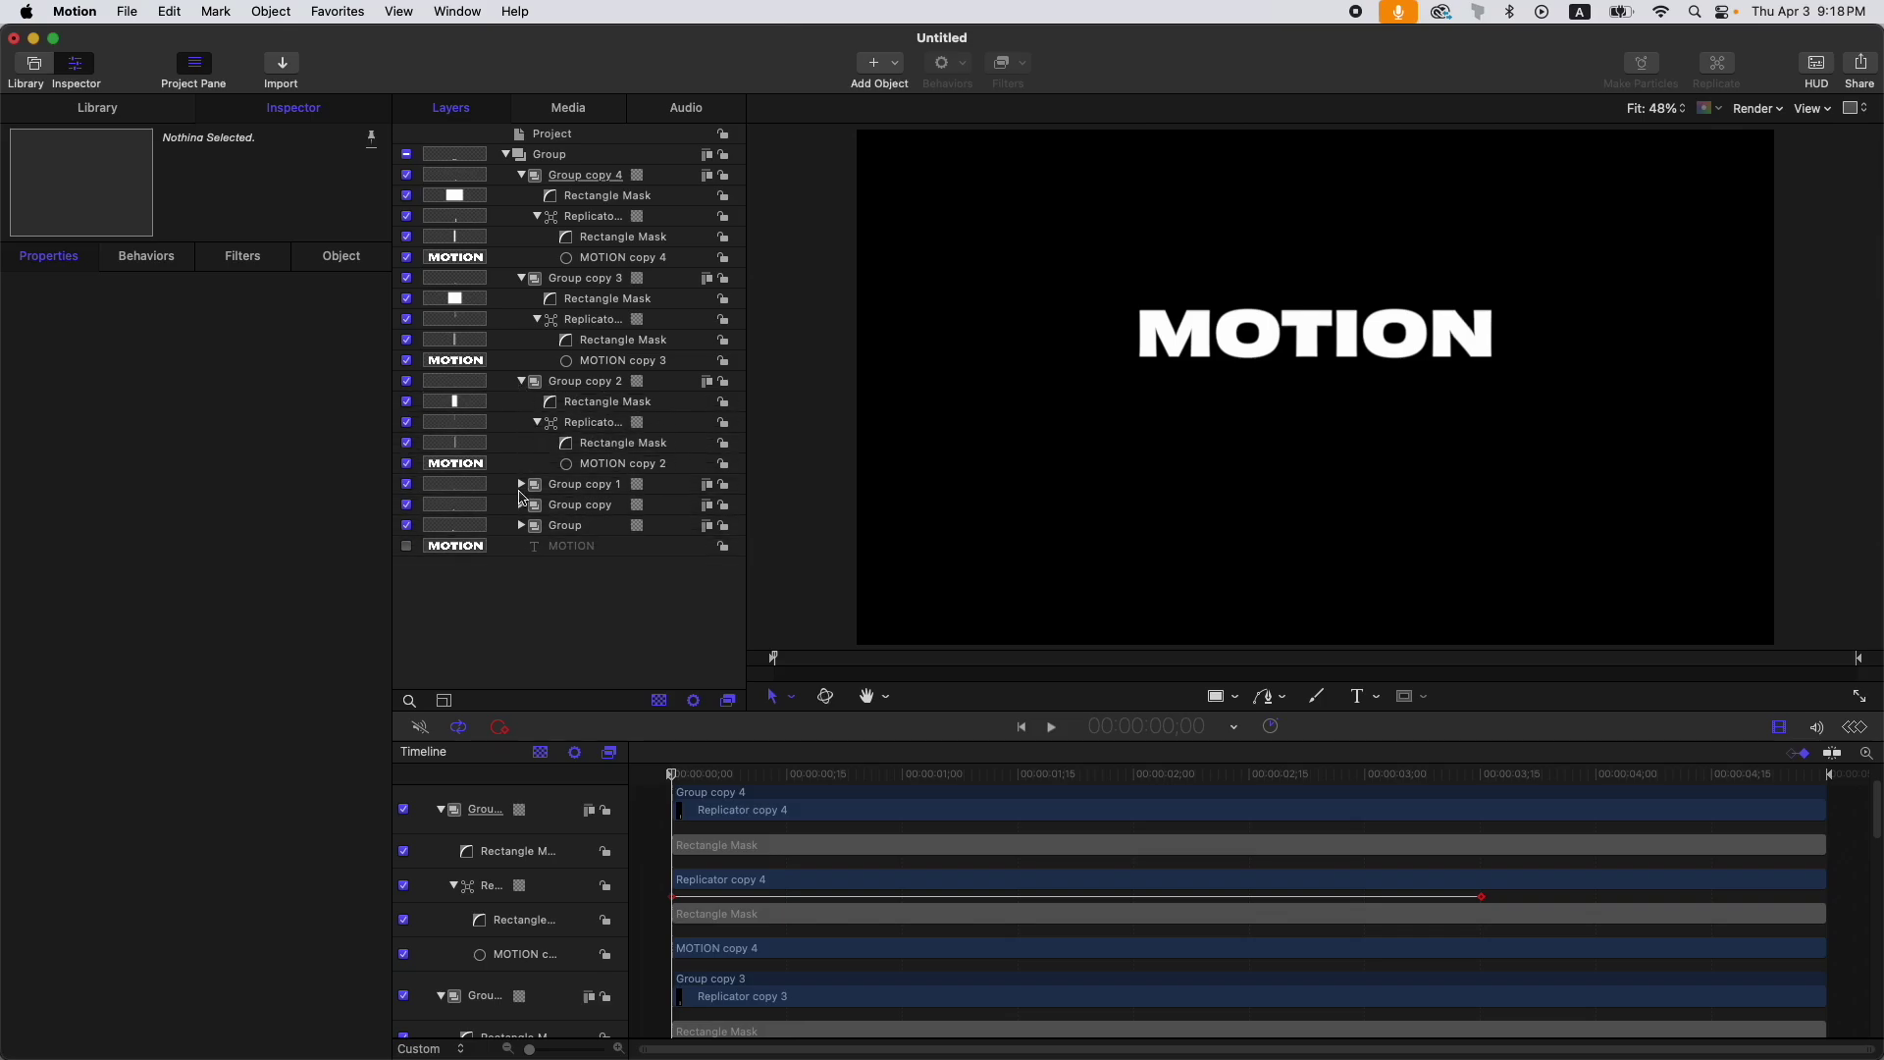
click(521, 484)
scroll(528, 672, down, 4)
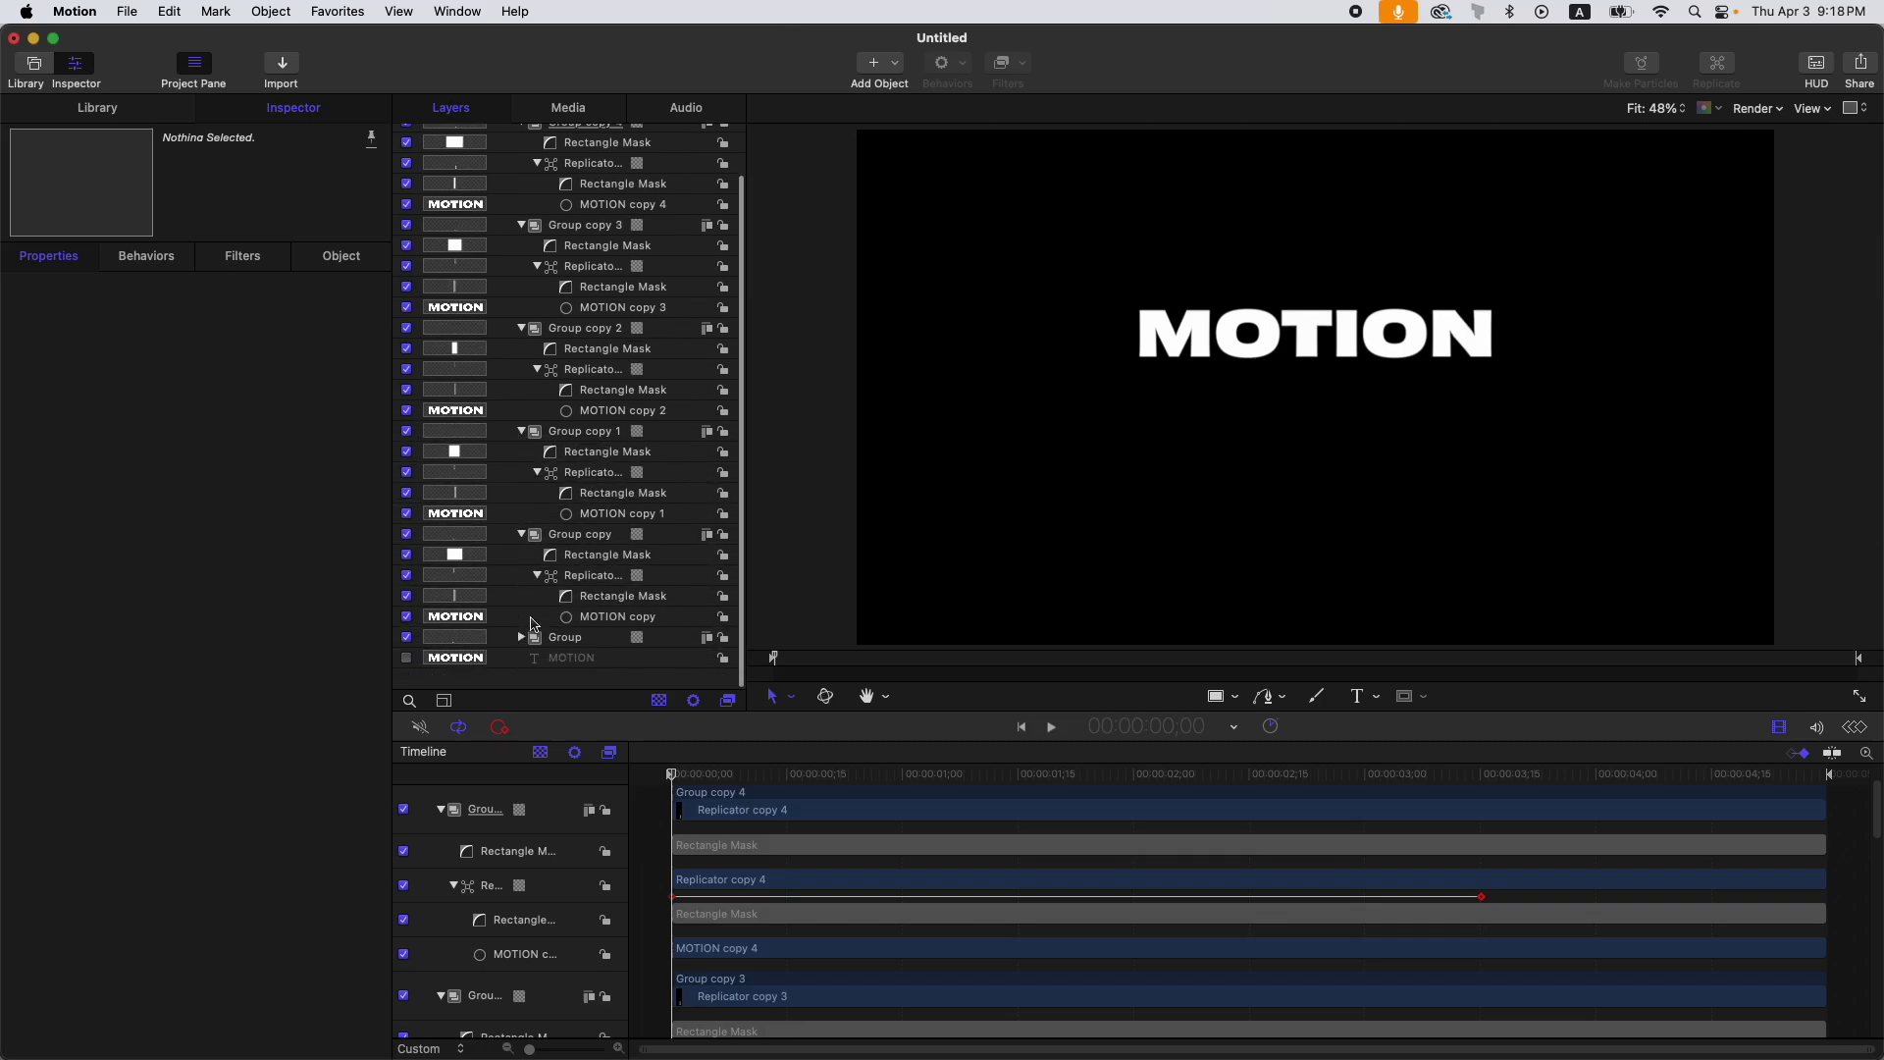
click(601, 555)
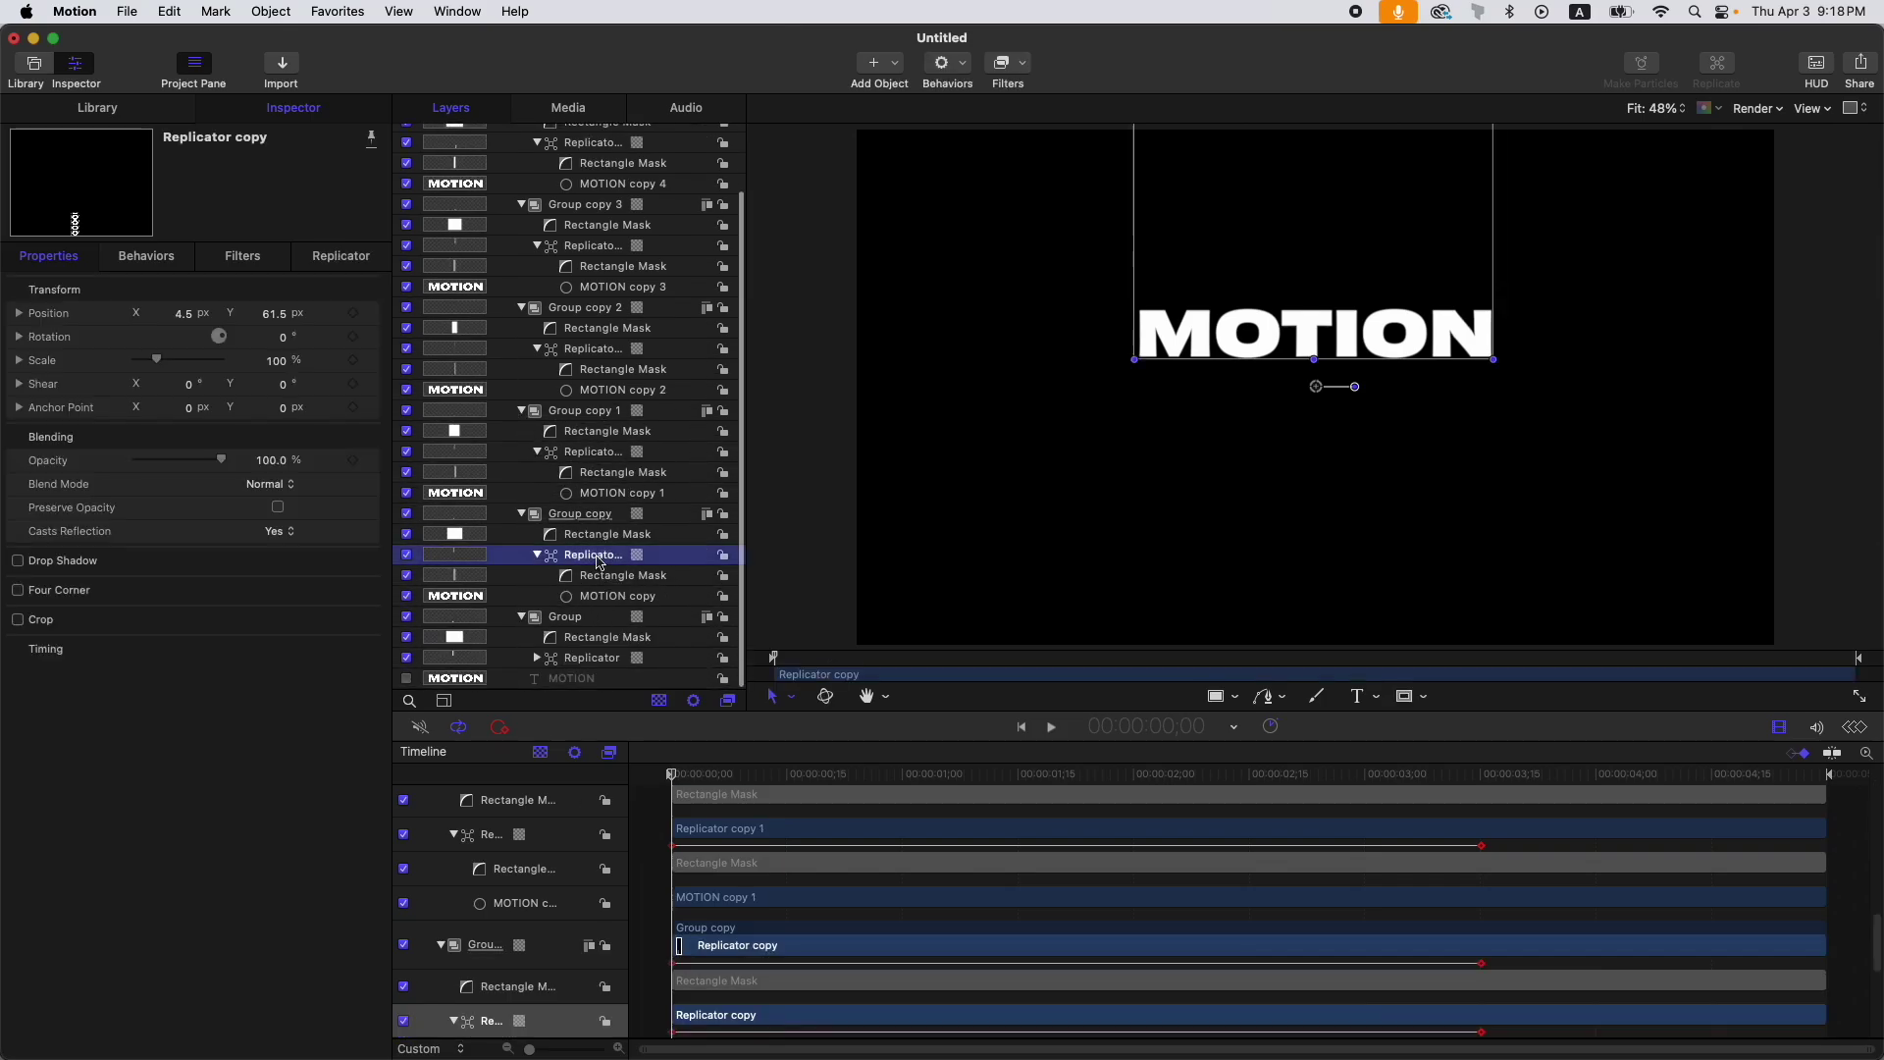
key(Right)
key(Right)
drag(1488, 868, 1512, 843)
scroll(933, 874, up, 3)
click(673, 843)
scroll(765, 901, up, 3)
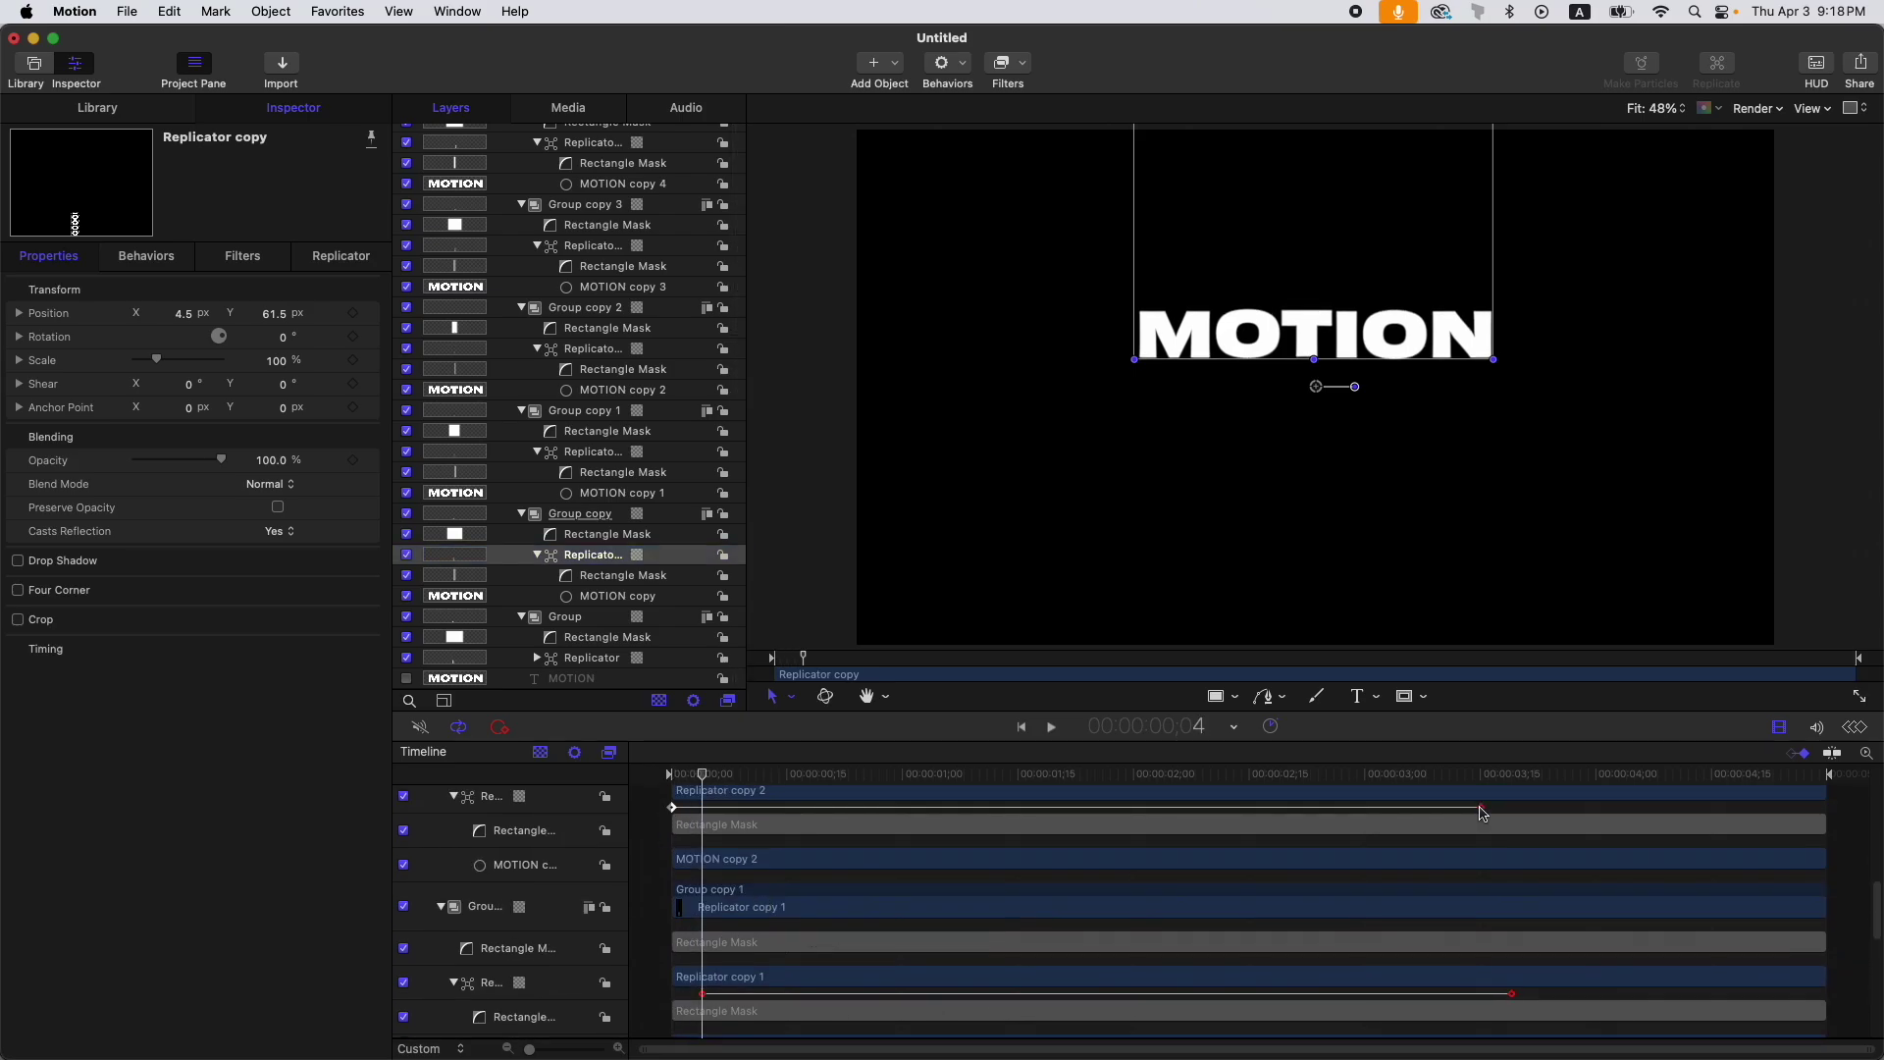
Step: Delay Replicator copy 4's offset keyframes to start at frame 4 as well, and play the animation from the beginning
scroll(1482, 812, up, 5)
scroll(1482, 957, up, 3)
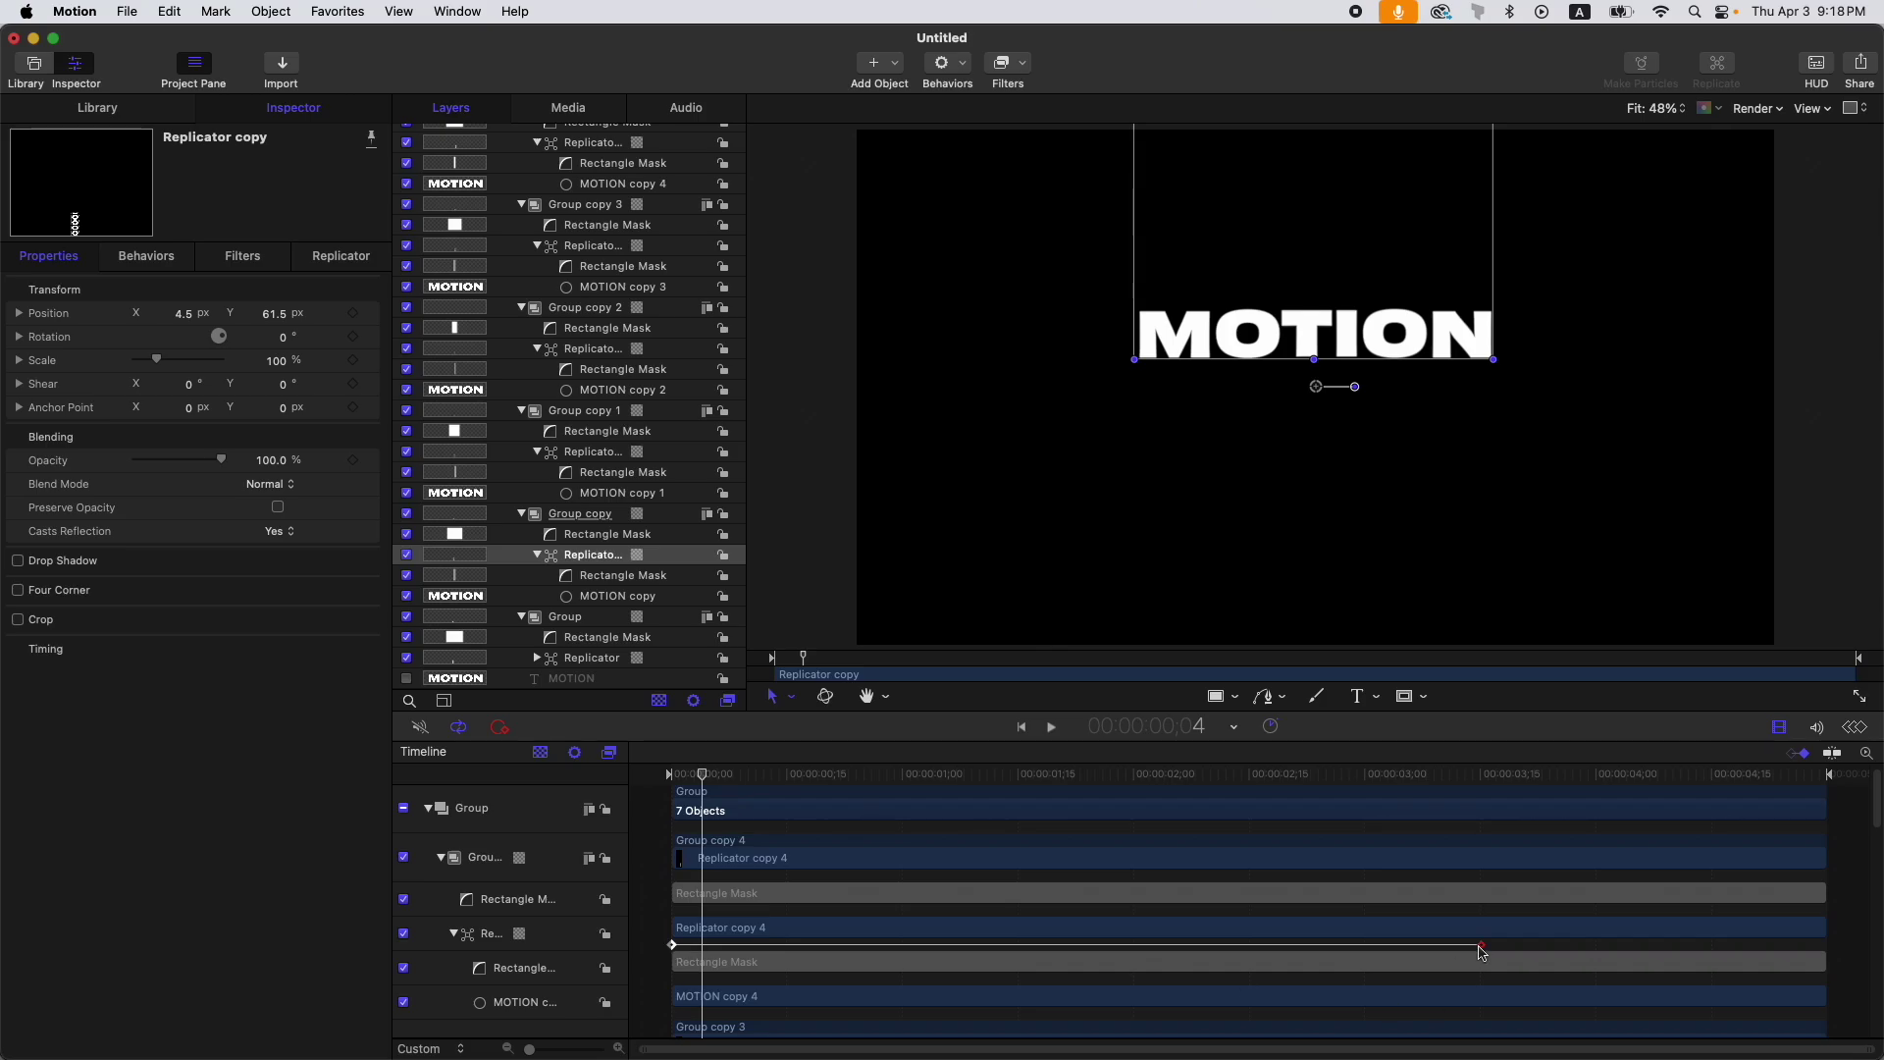
drag(1480, 946, 1511, 946)
scroll(858, 871, up, 3)
key(Home)
click(654, 824)
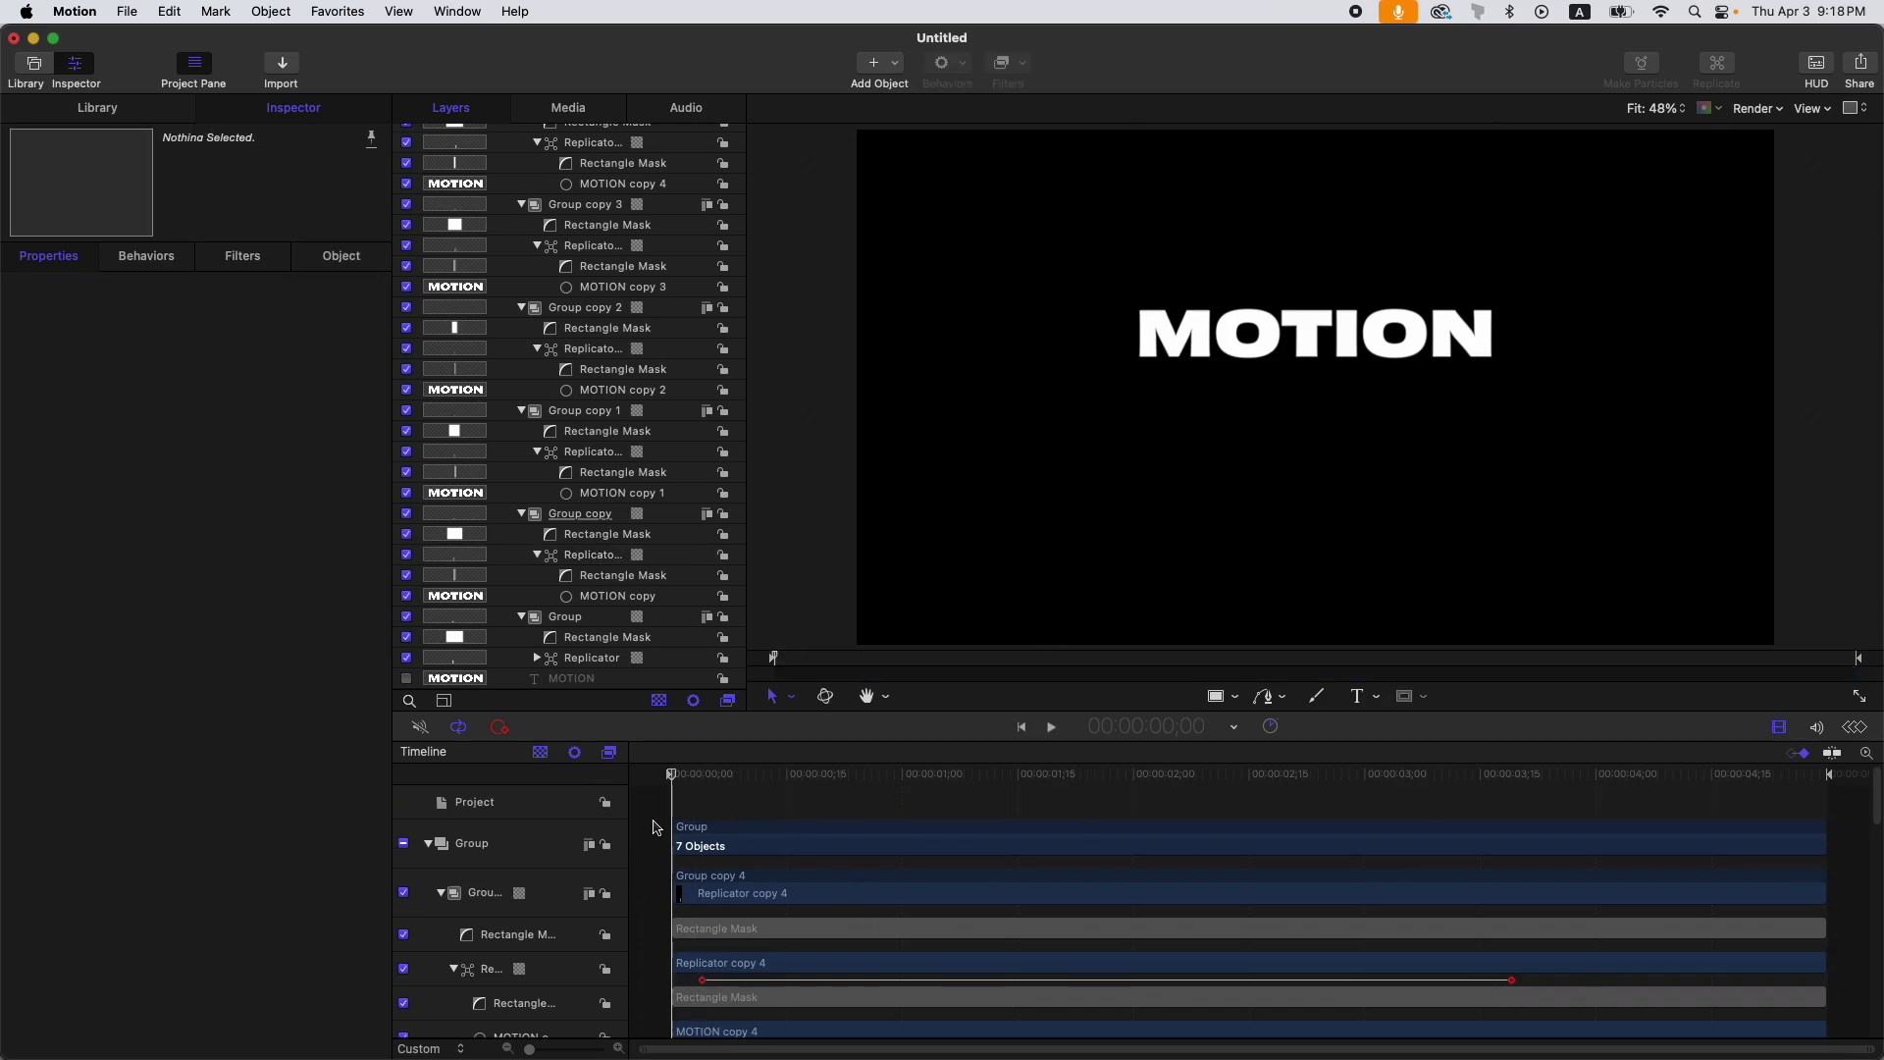
key(space)
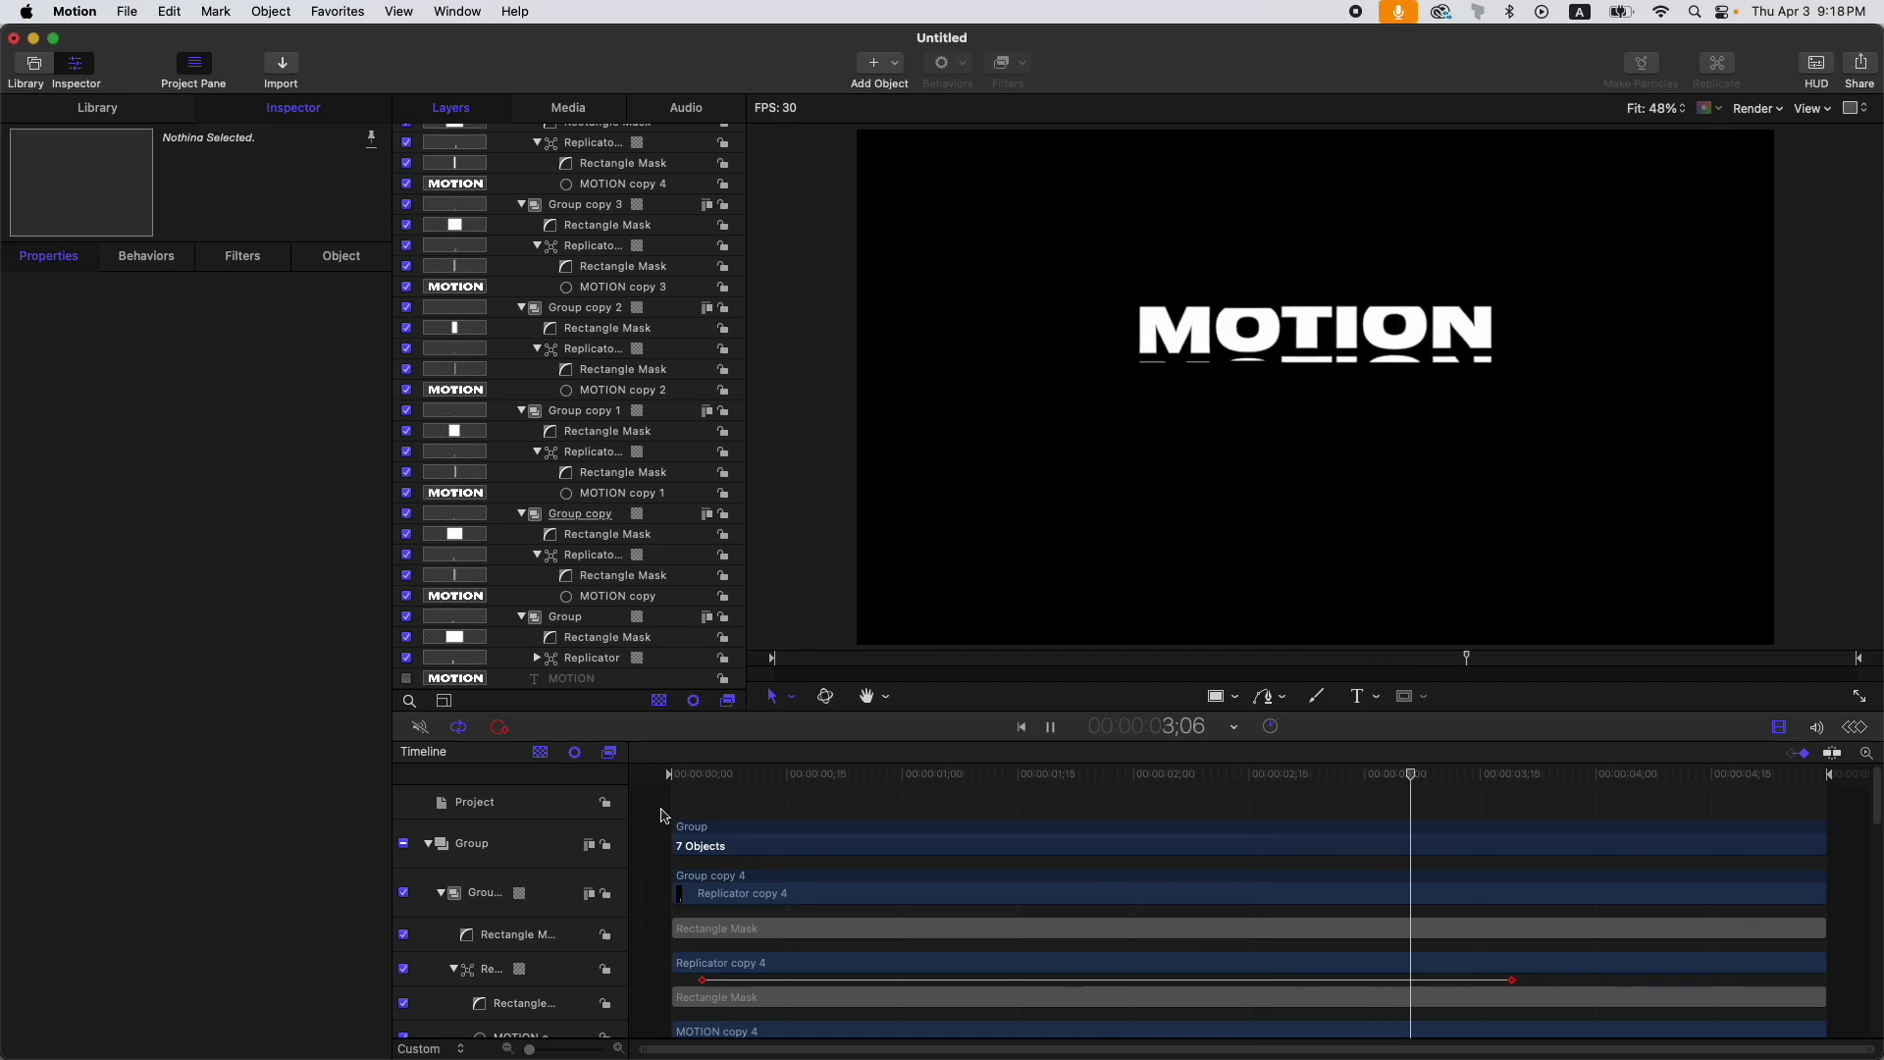
key(space)
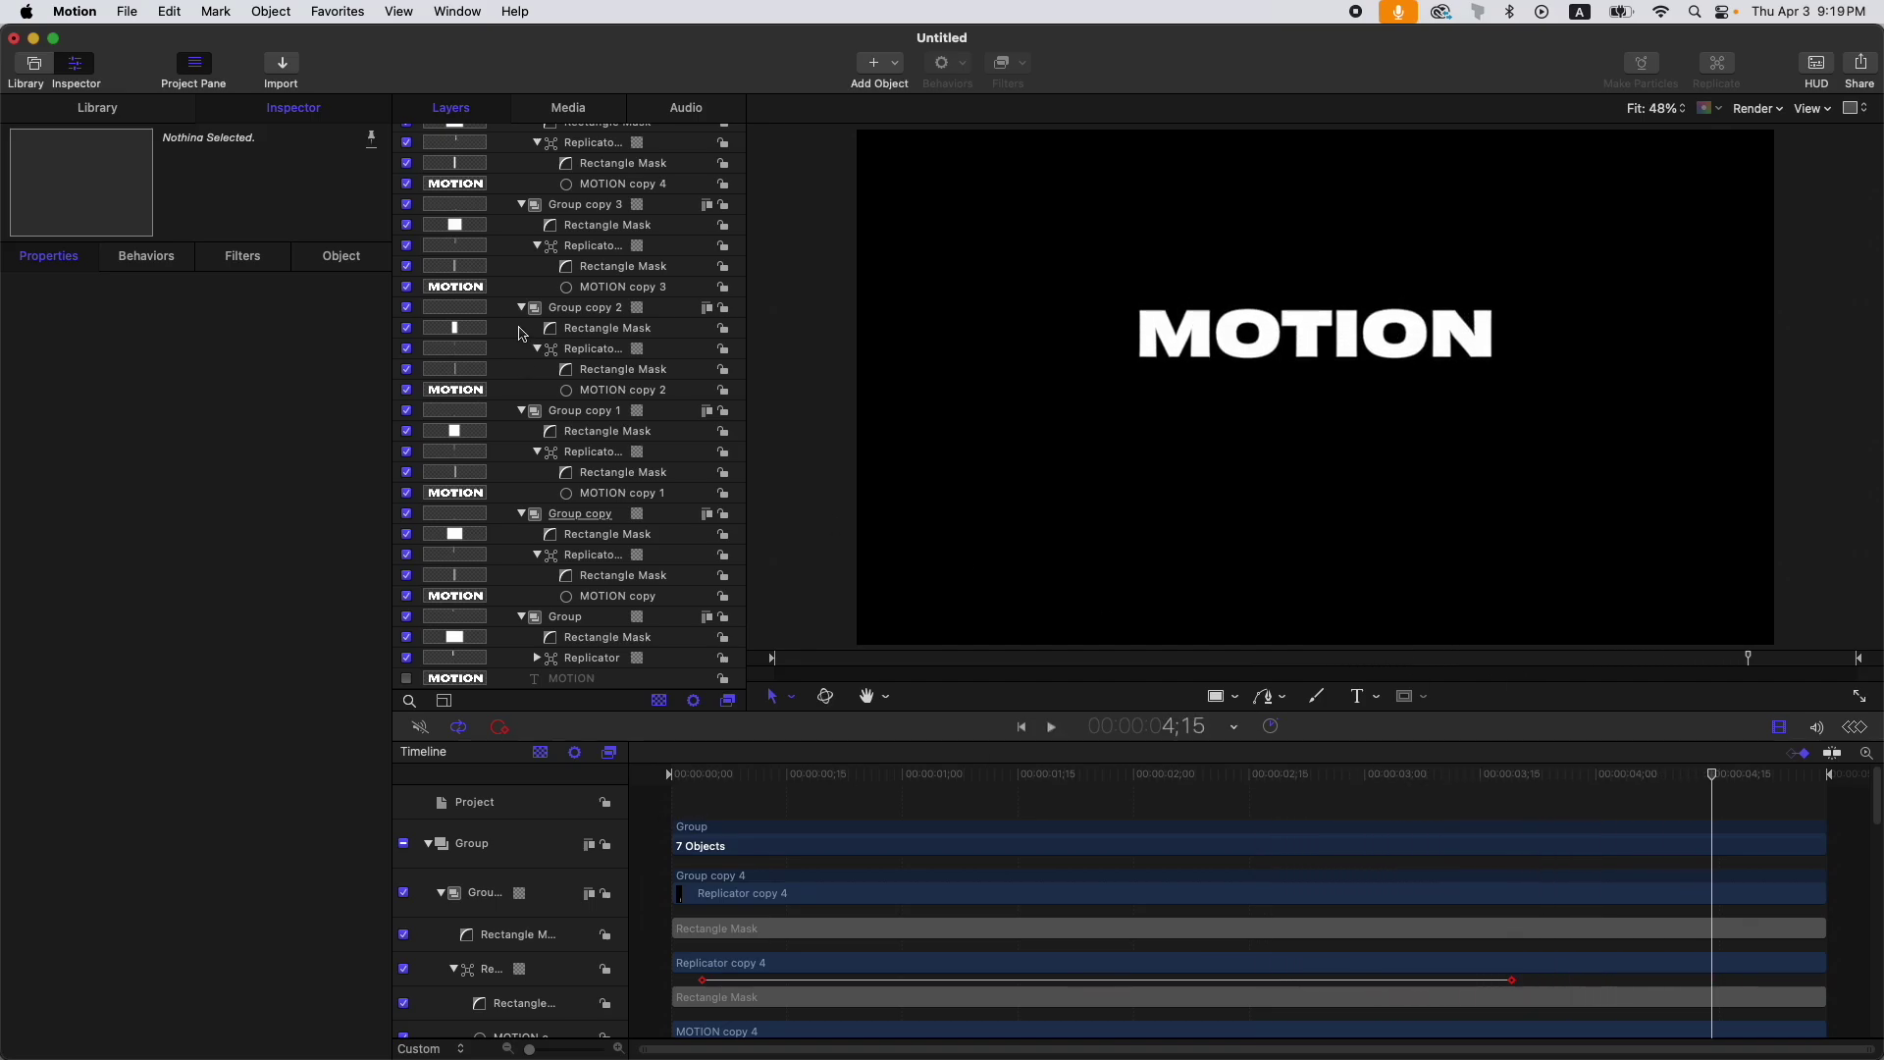
Step: Collapse the layer list and enable Fixed Resolution at 1920 x 1080 on the main group
scroll(521, 334, up, 4)
click(505, 156)
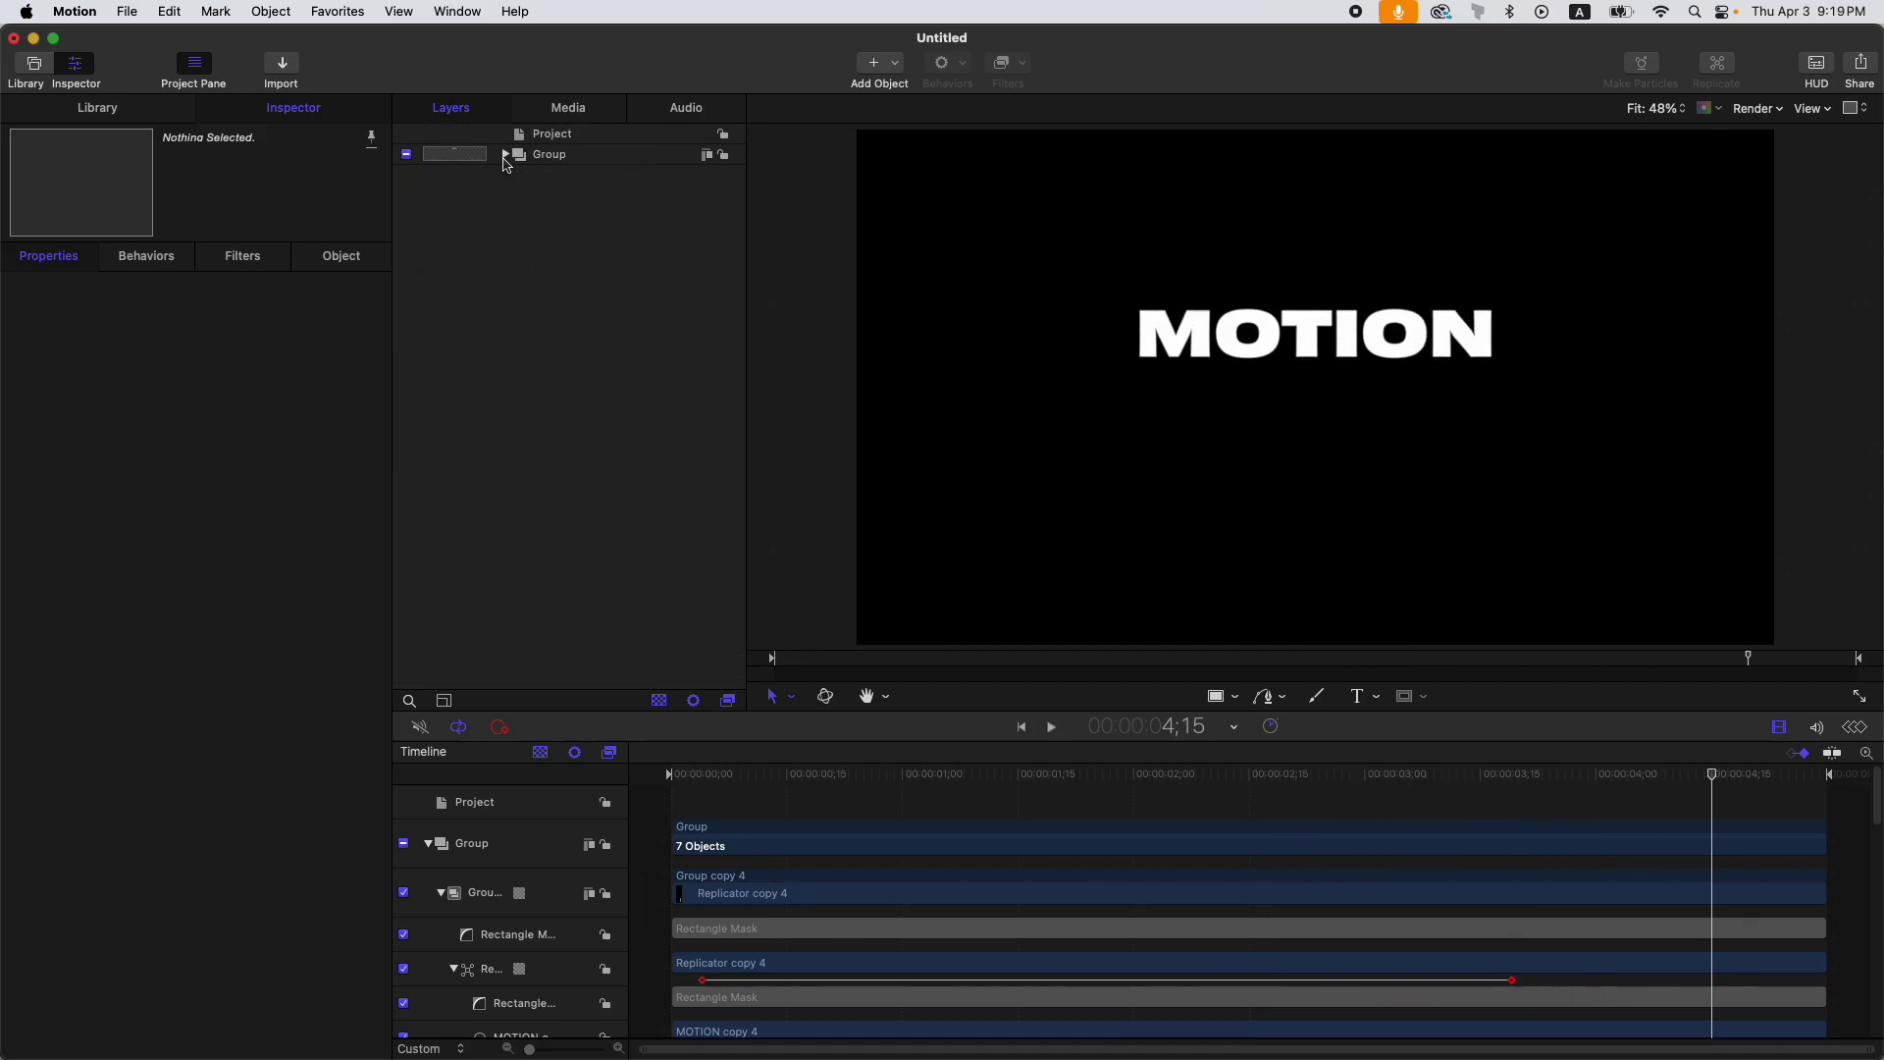
click(505, 156)
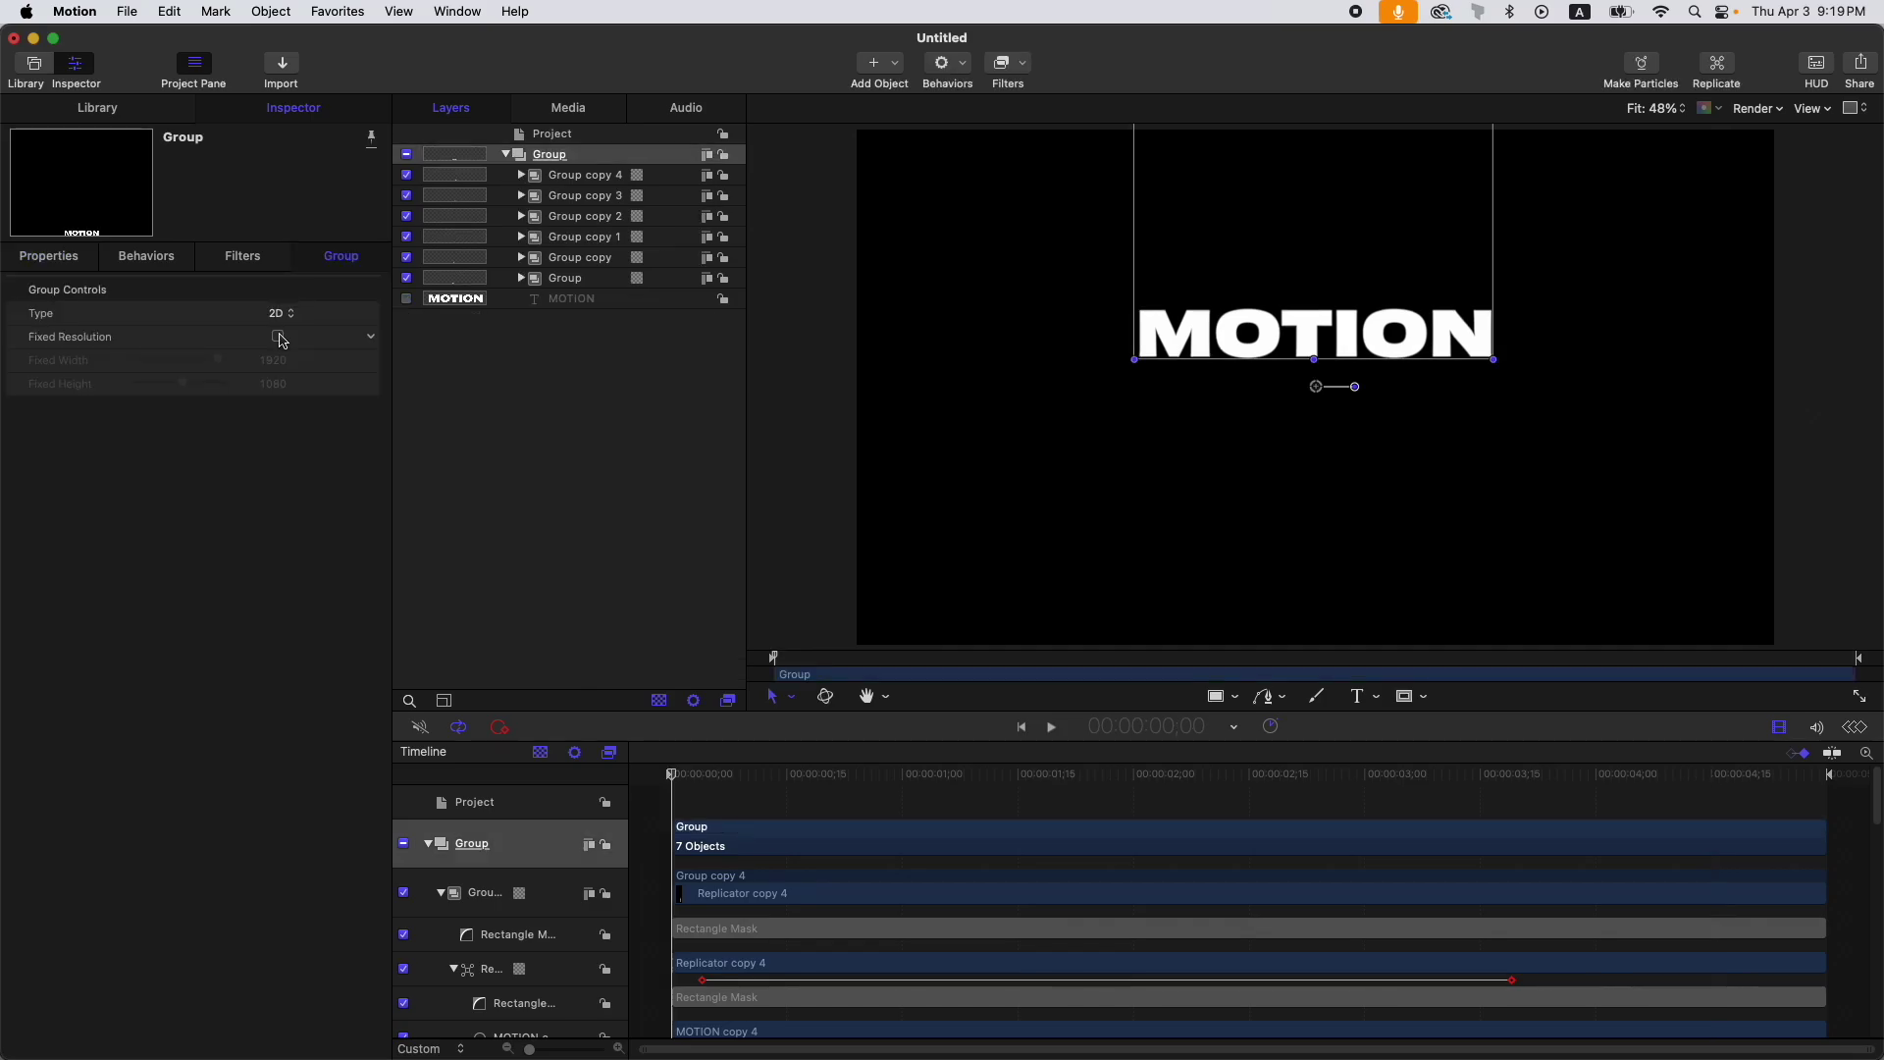
click(278, 336)
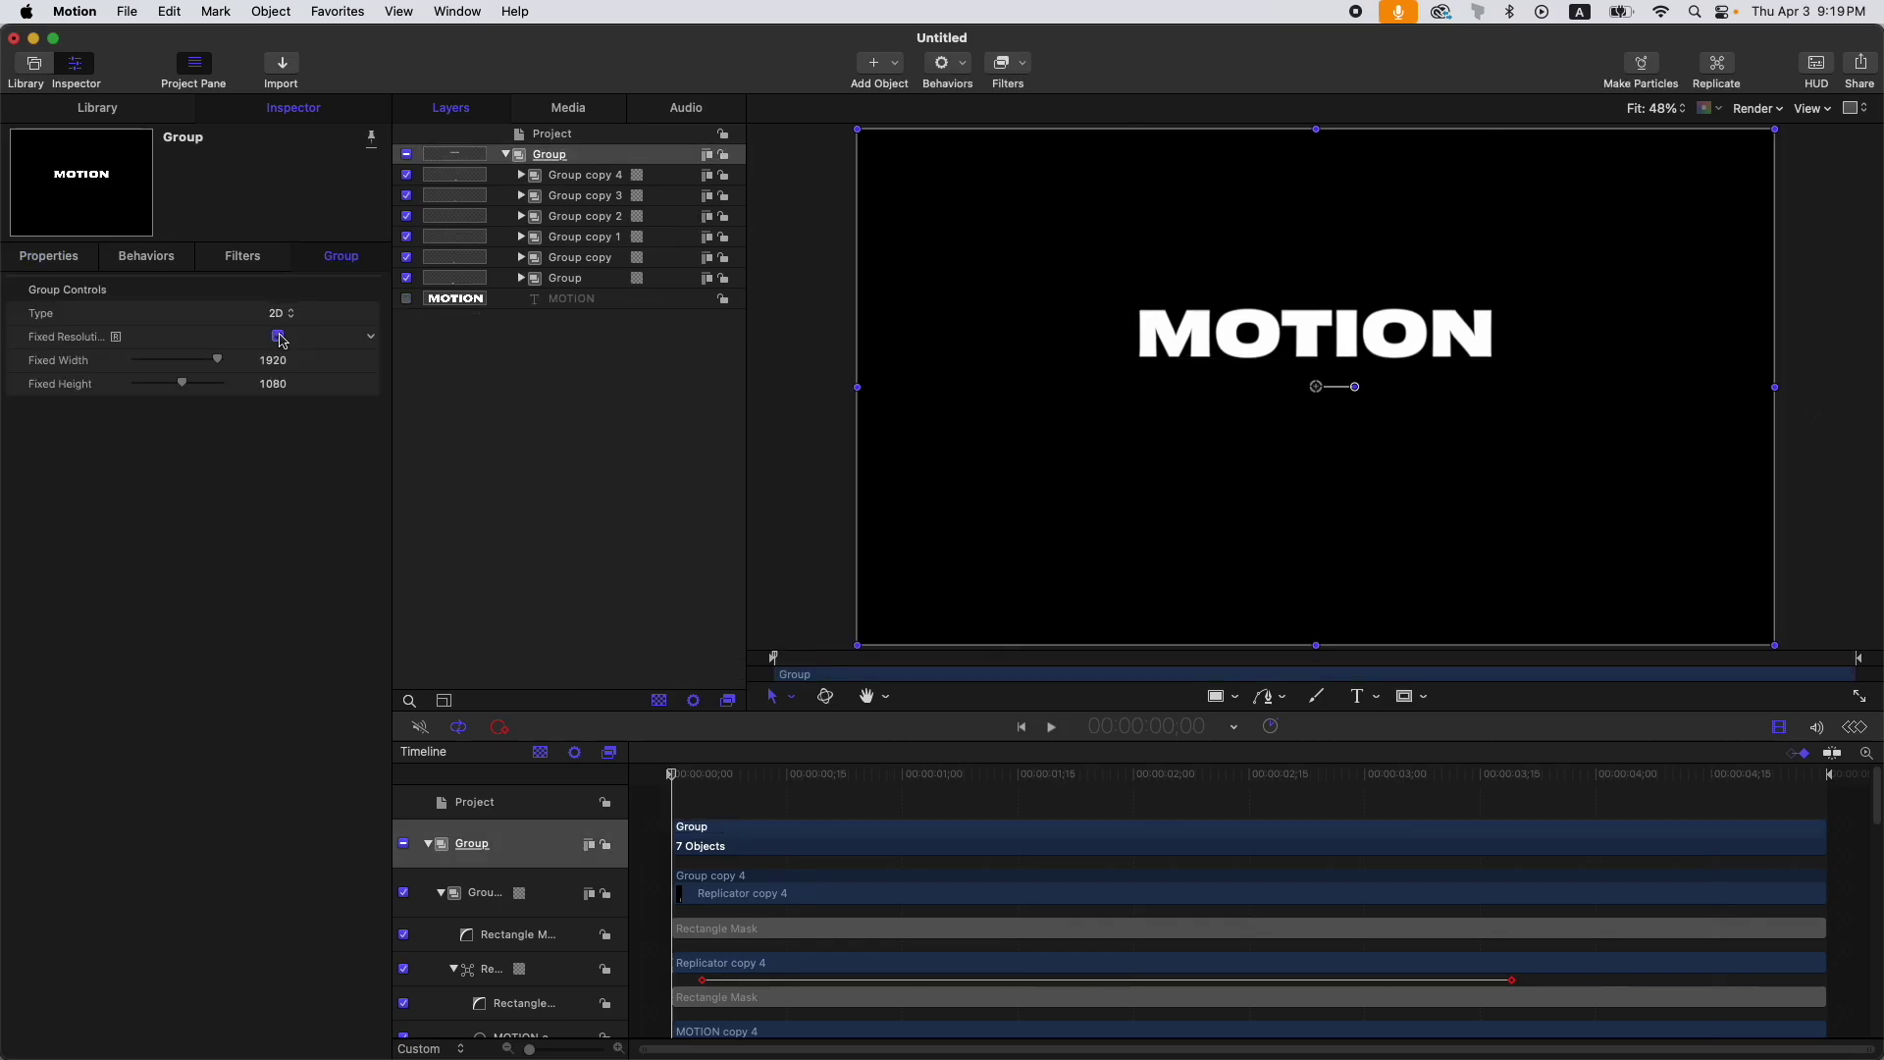
Step: Apply the Disc Warp distortion filter to the main group
click(97, 107)
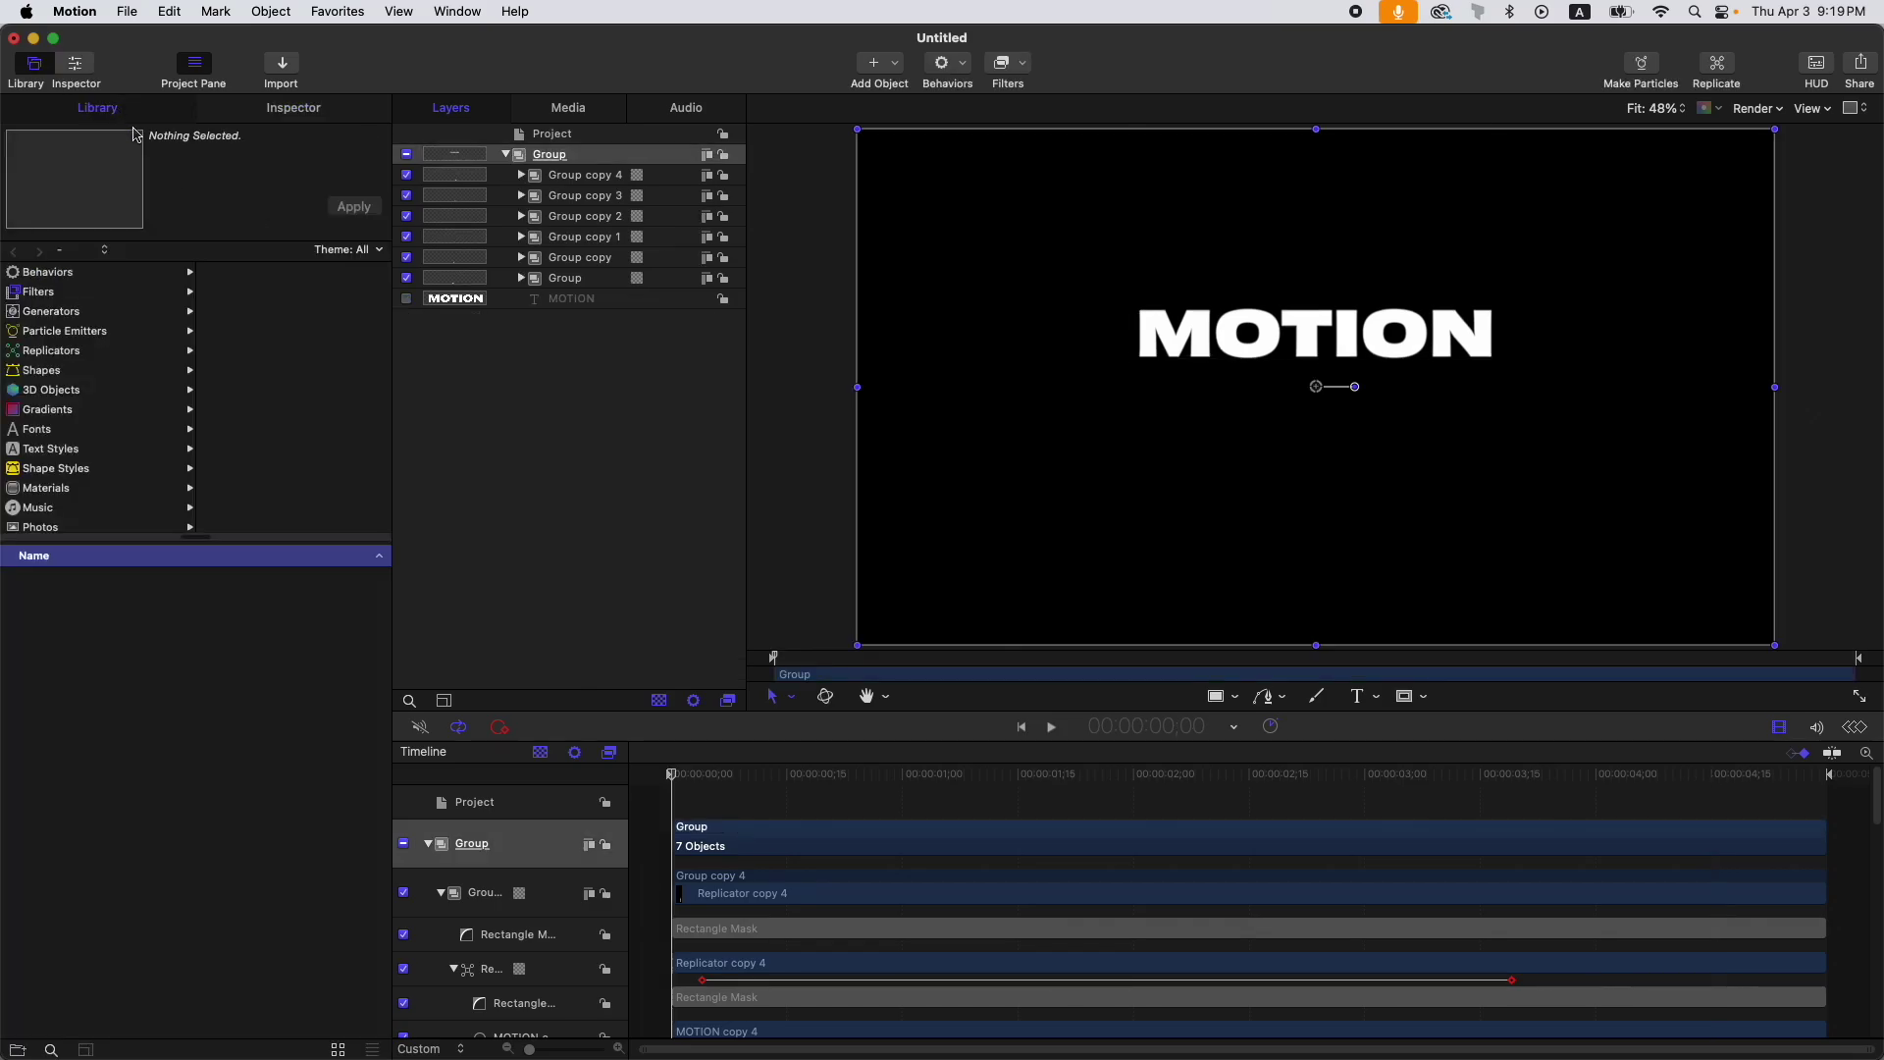
click(73, 292)
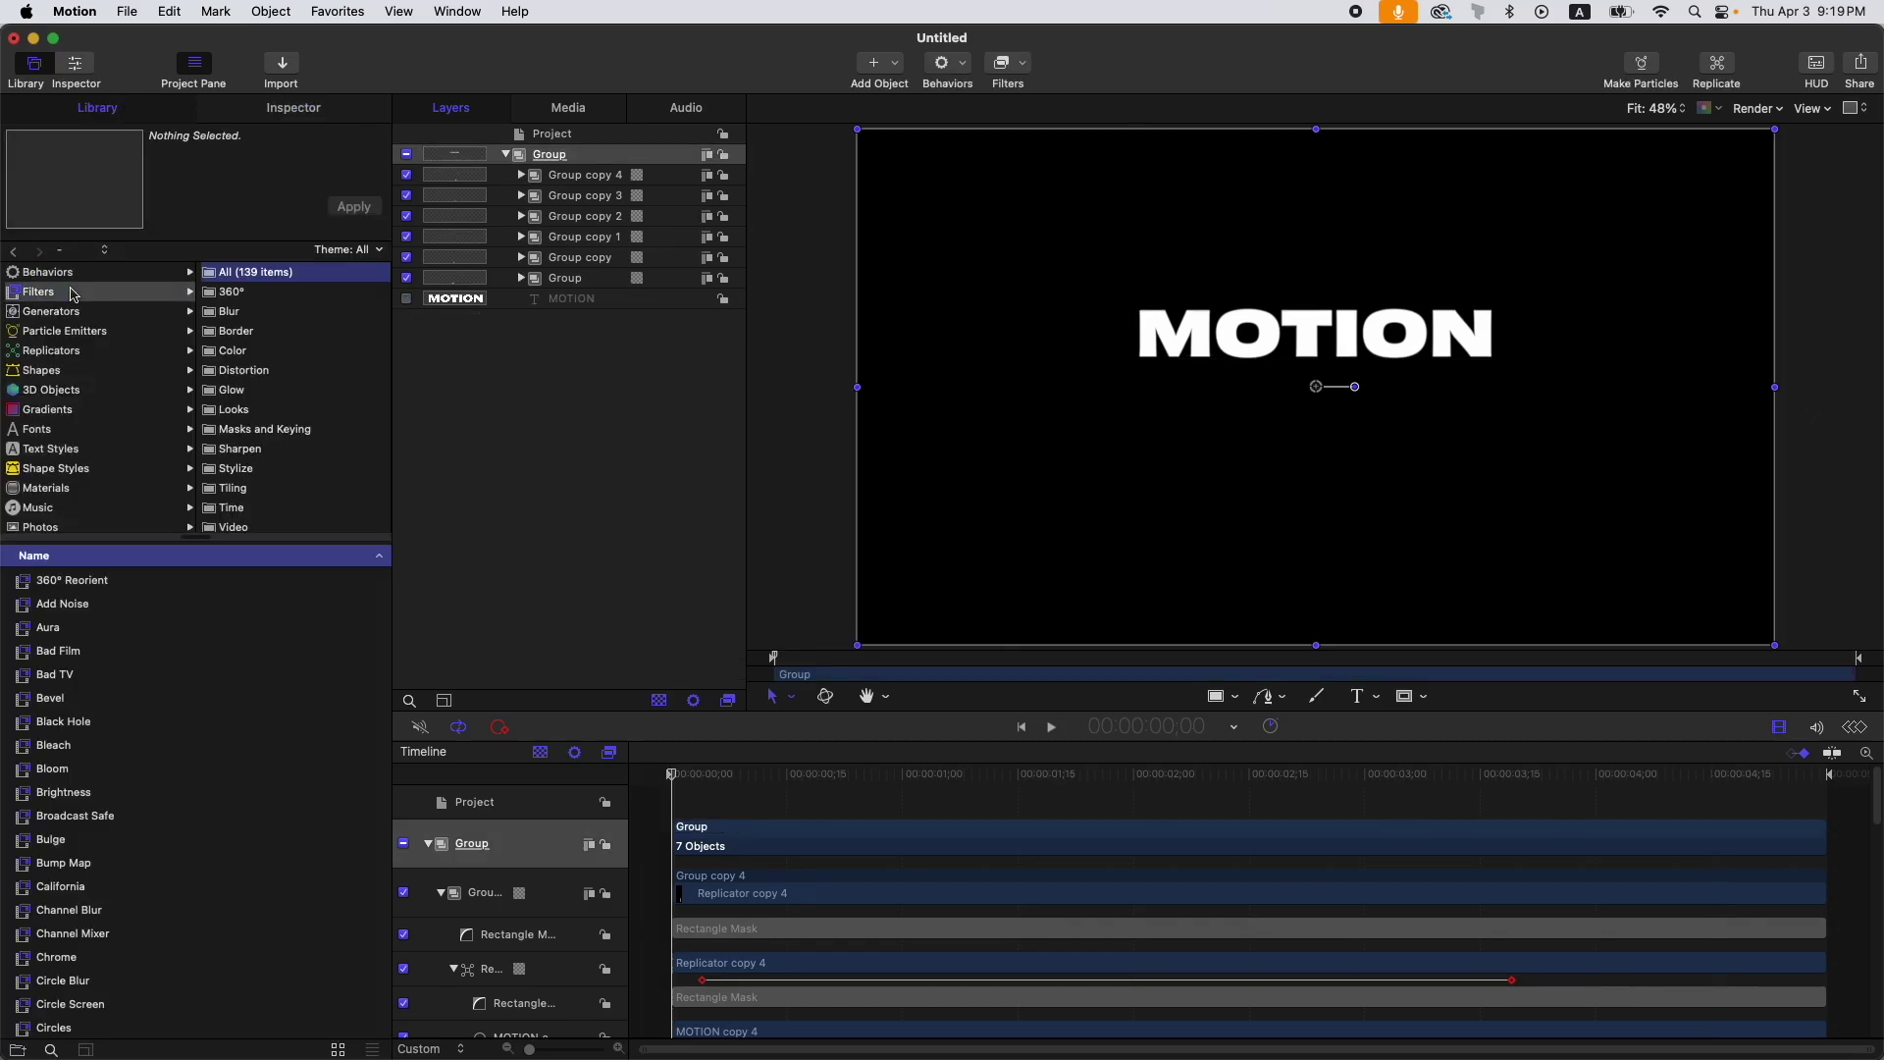
click(243, 371)
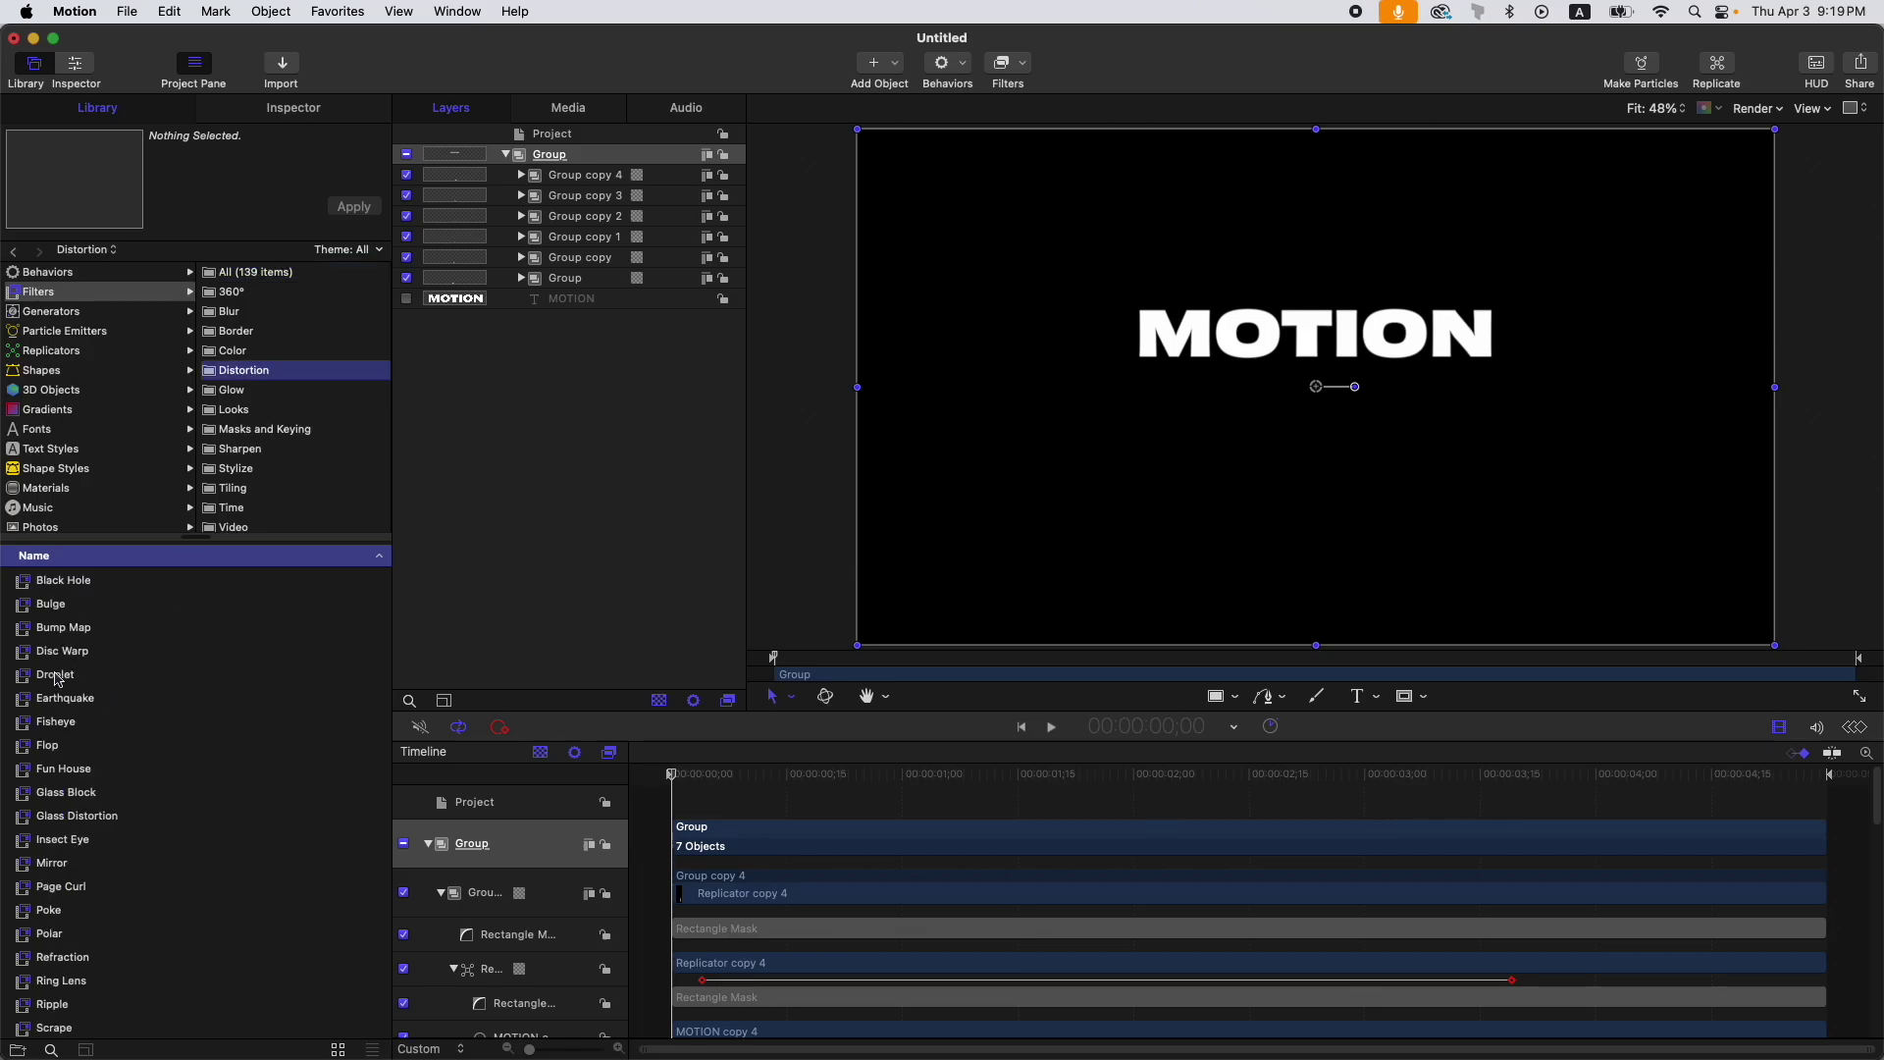
click(69, 628)
click(70, 653)
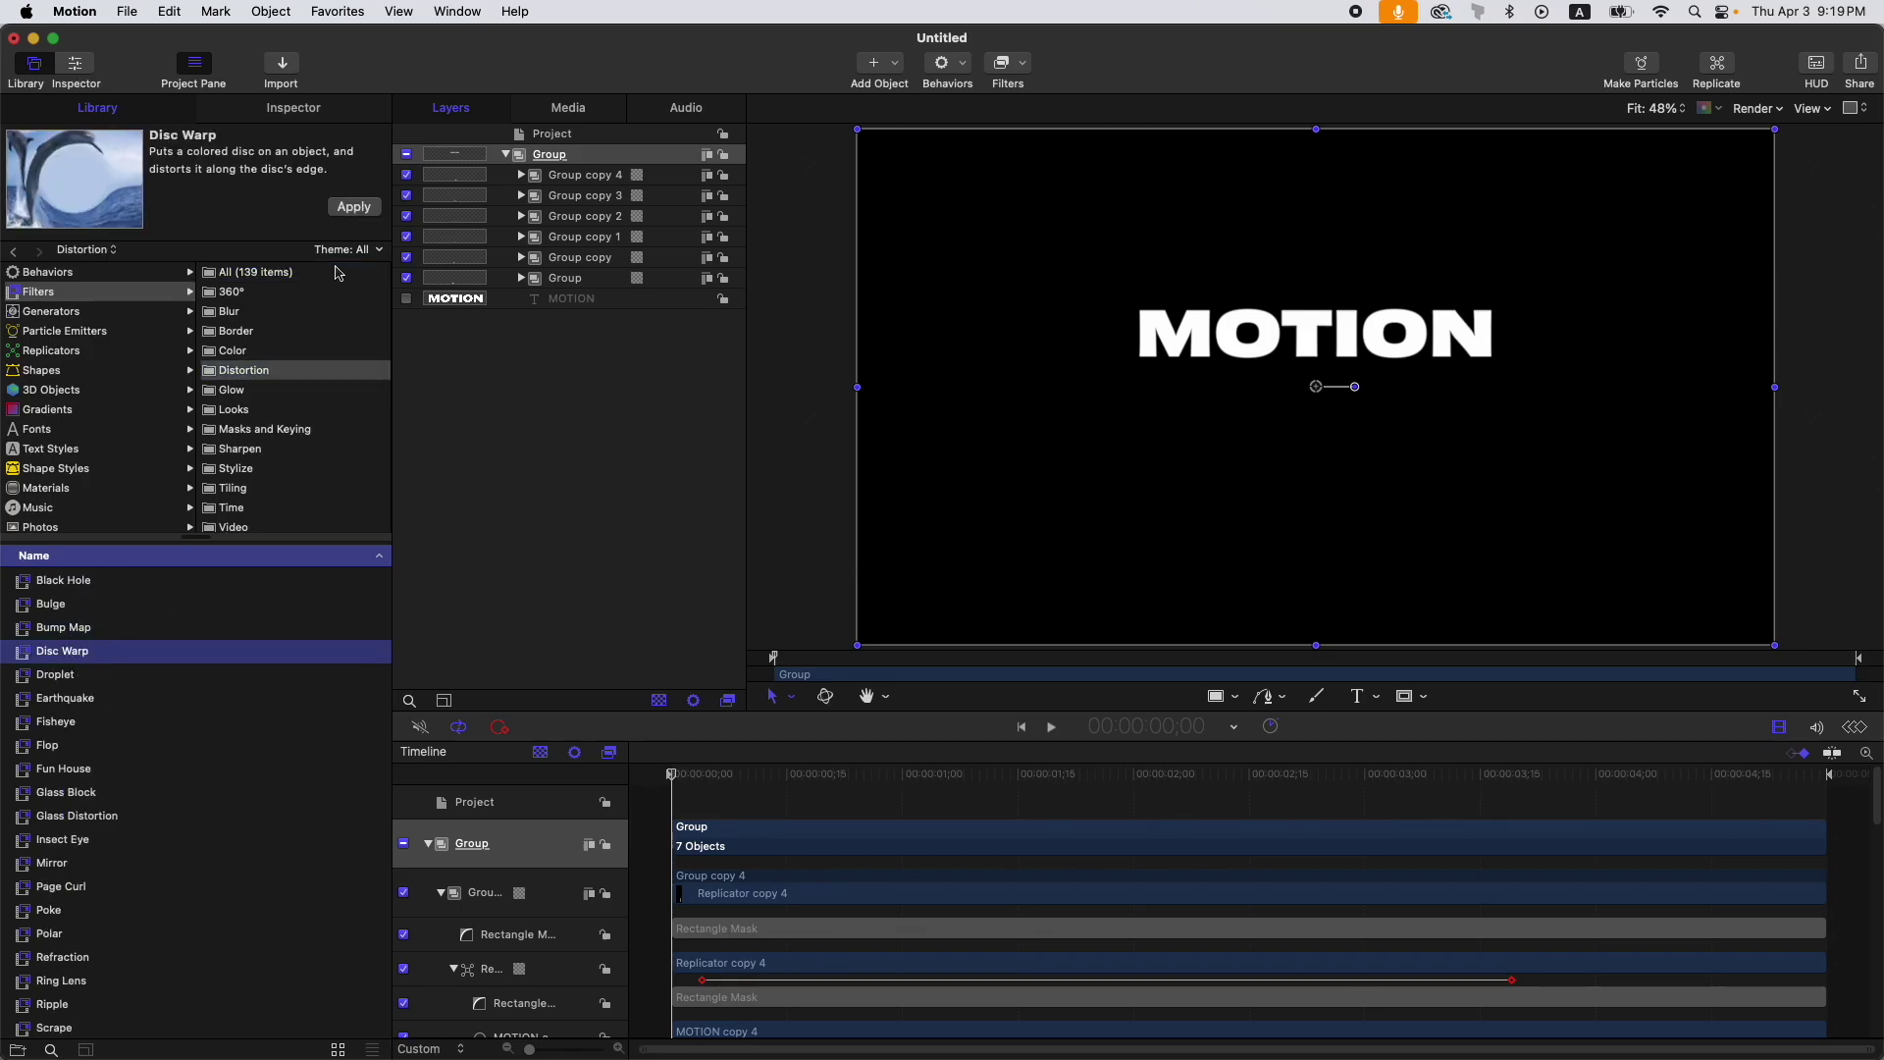
click(354, 207)
Step: Set the Disc Warp's center to about X -708.37 px and Y 119 px, with a radius of 250
click(293, 108)
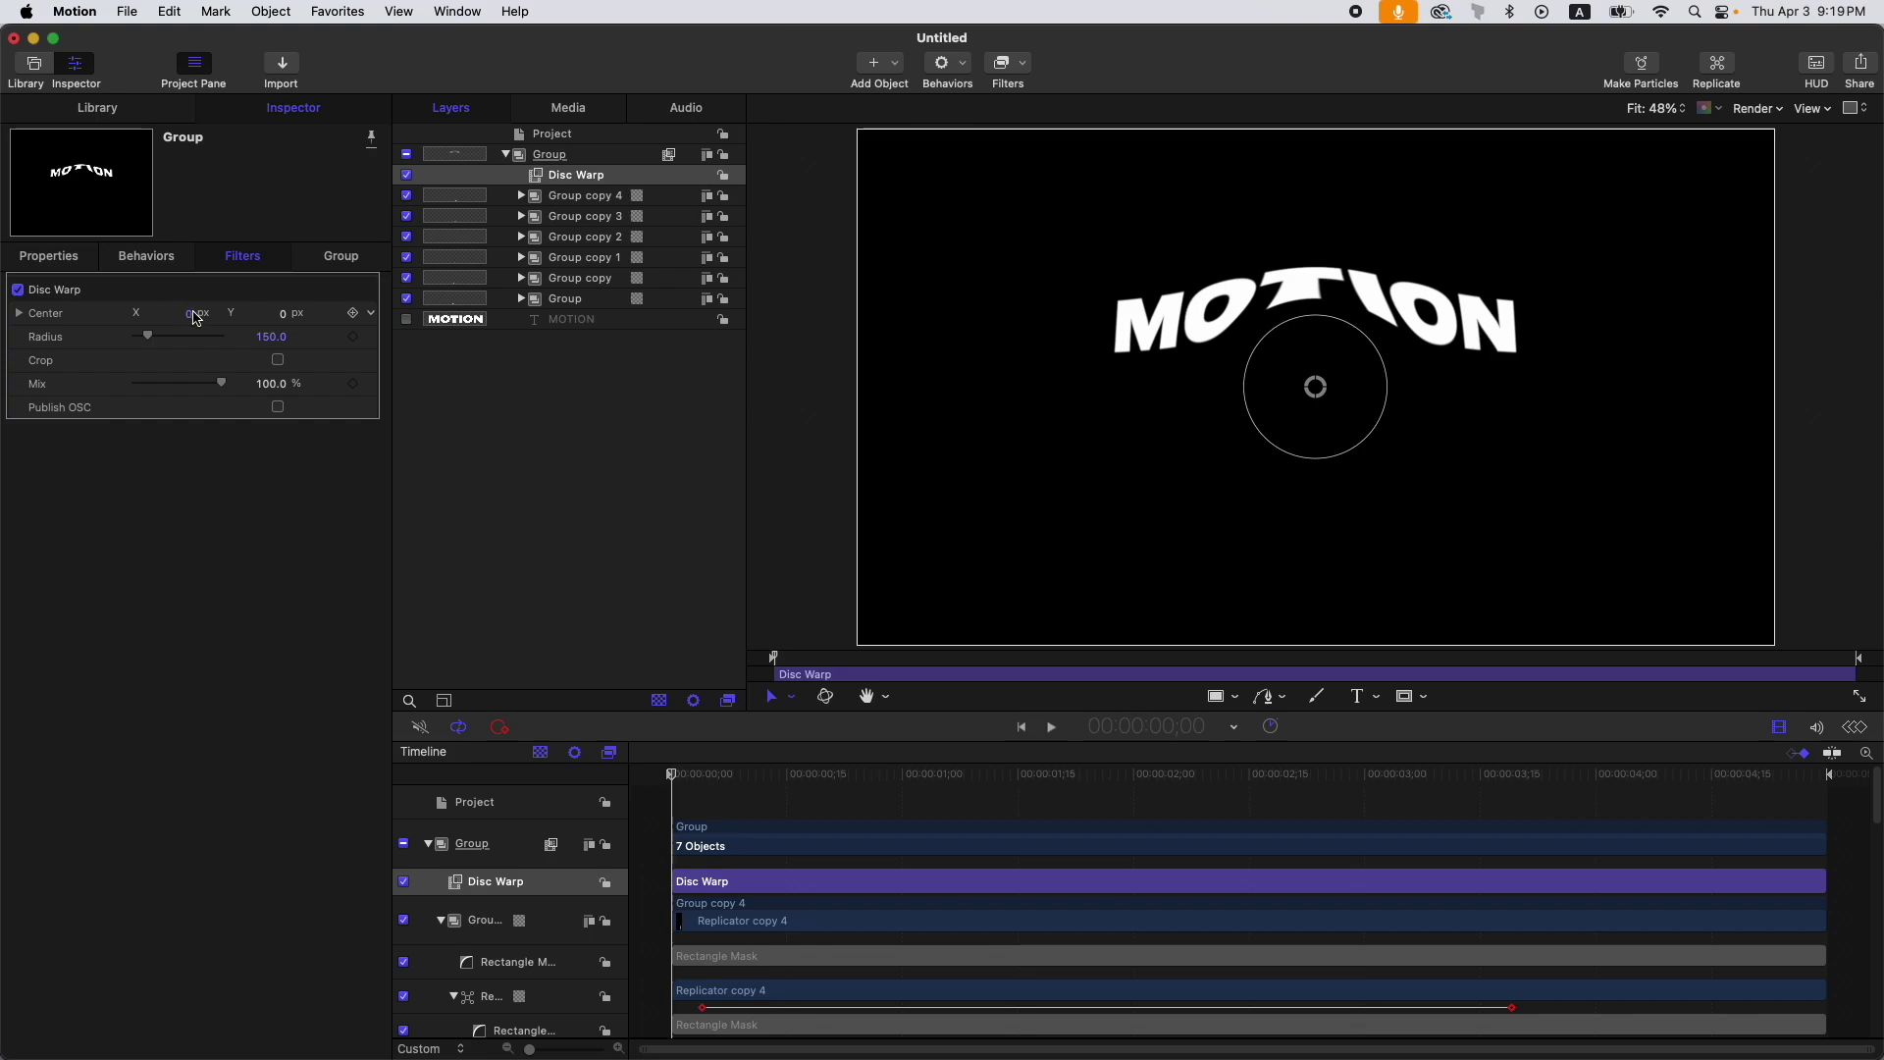
drag(197, 319, 244, 401)
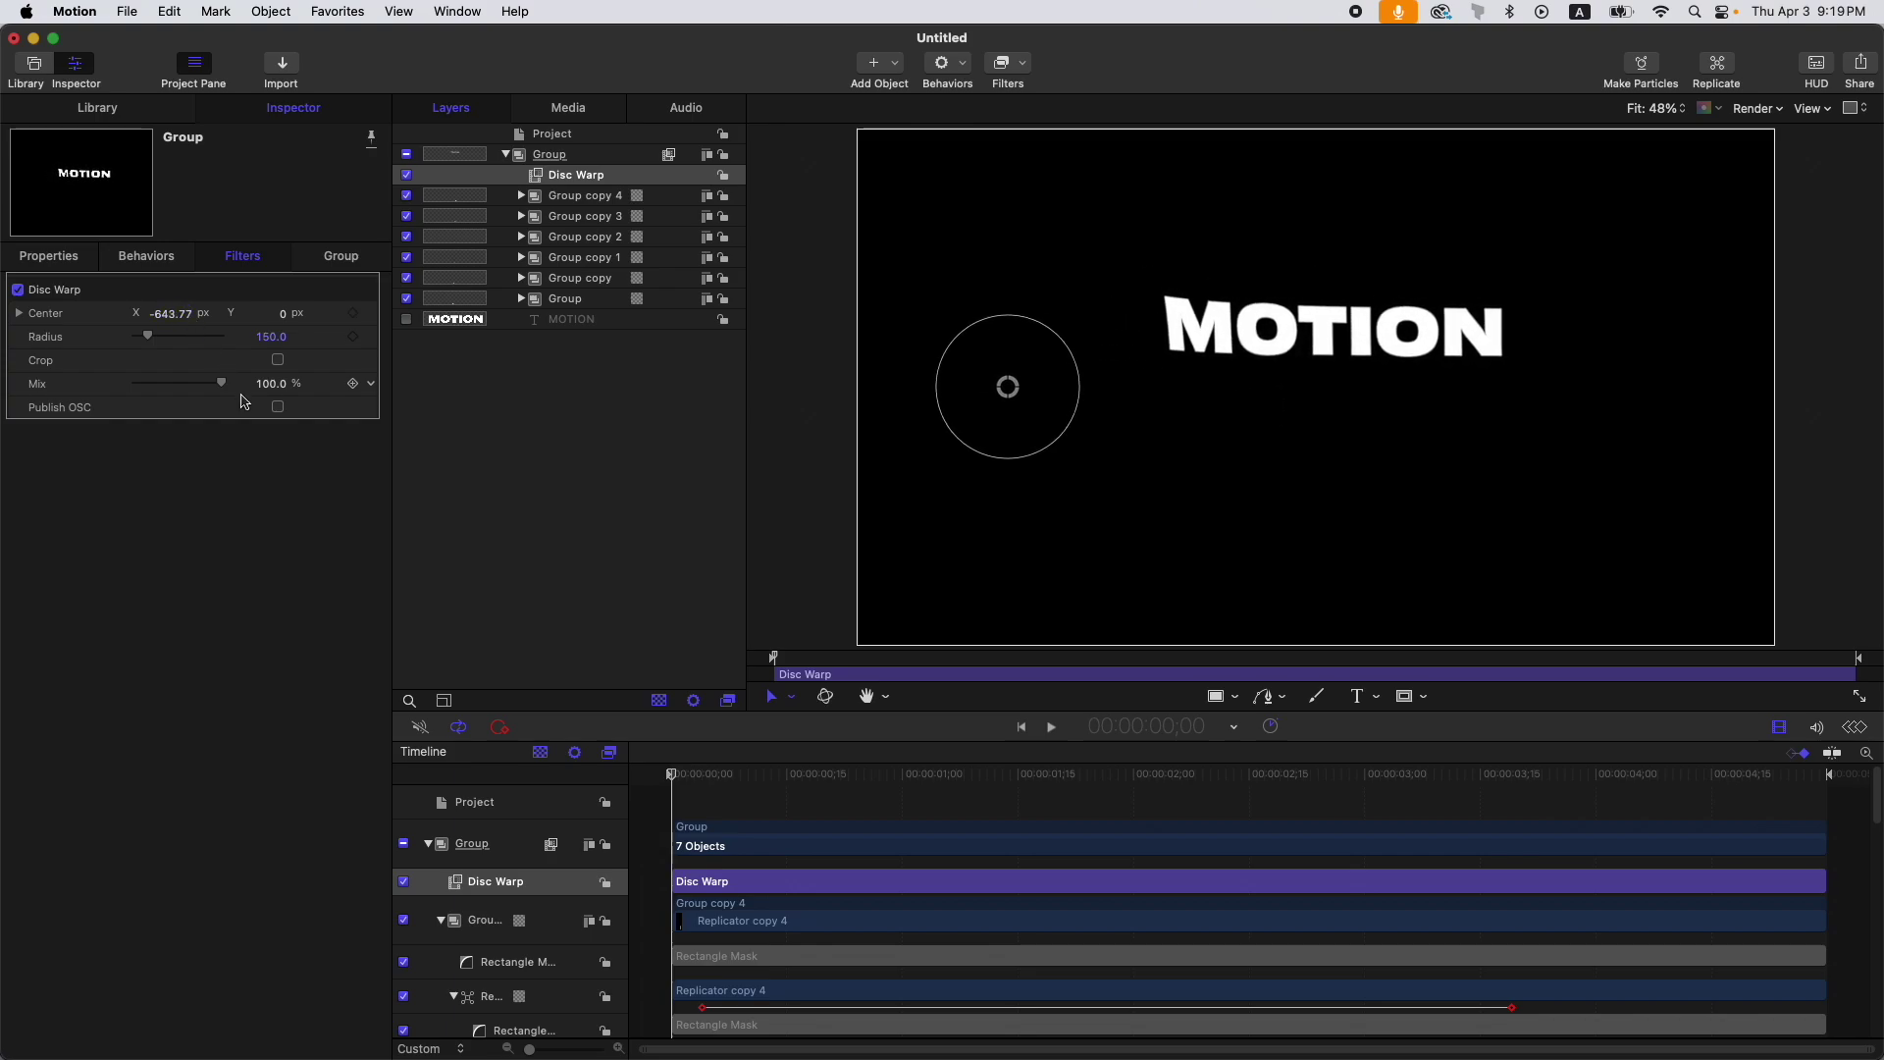
drag(147, 336, 154, 336)
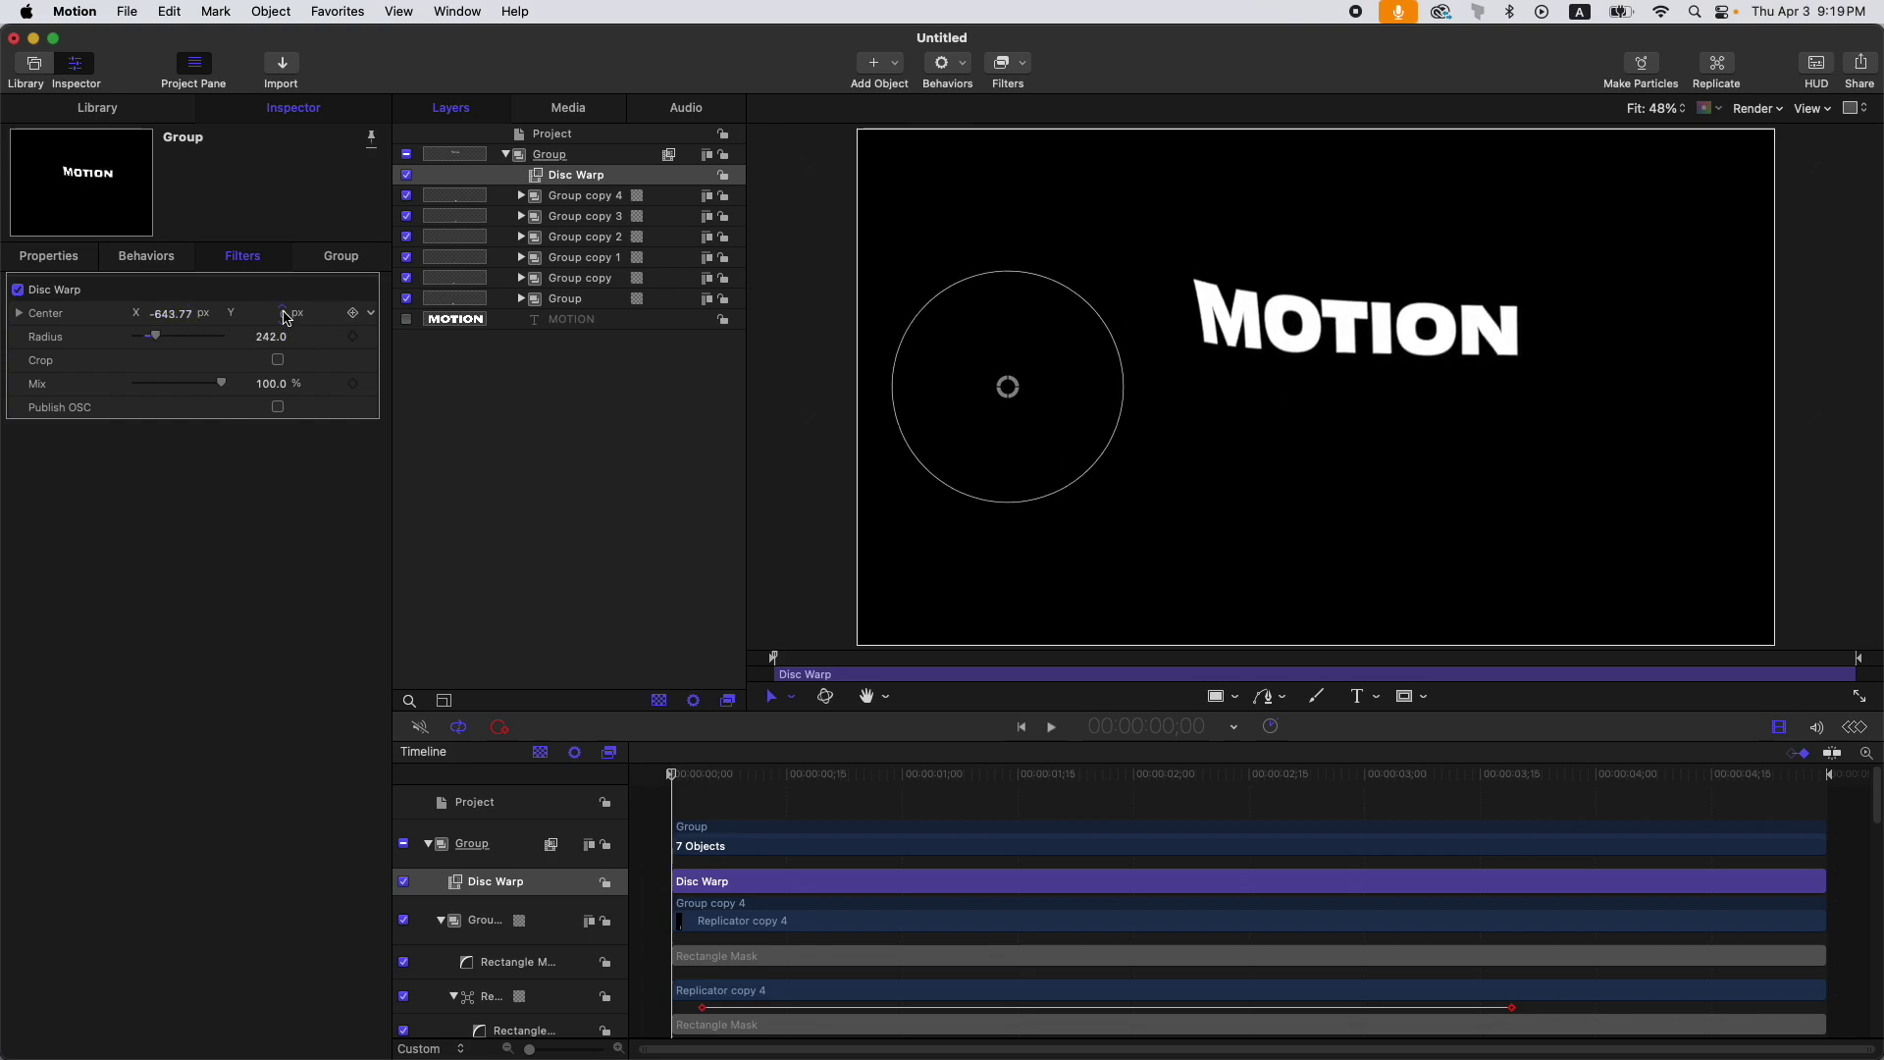
drag(285, 317, 167, 312)
click(274, 337)
Step: Duplicate the Disc Warp filter and mirror the copy by setting its center X to 708.37 px
key(super+d)
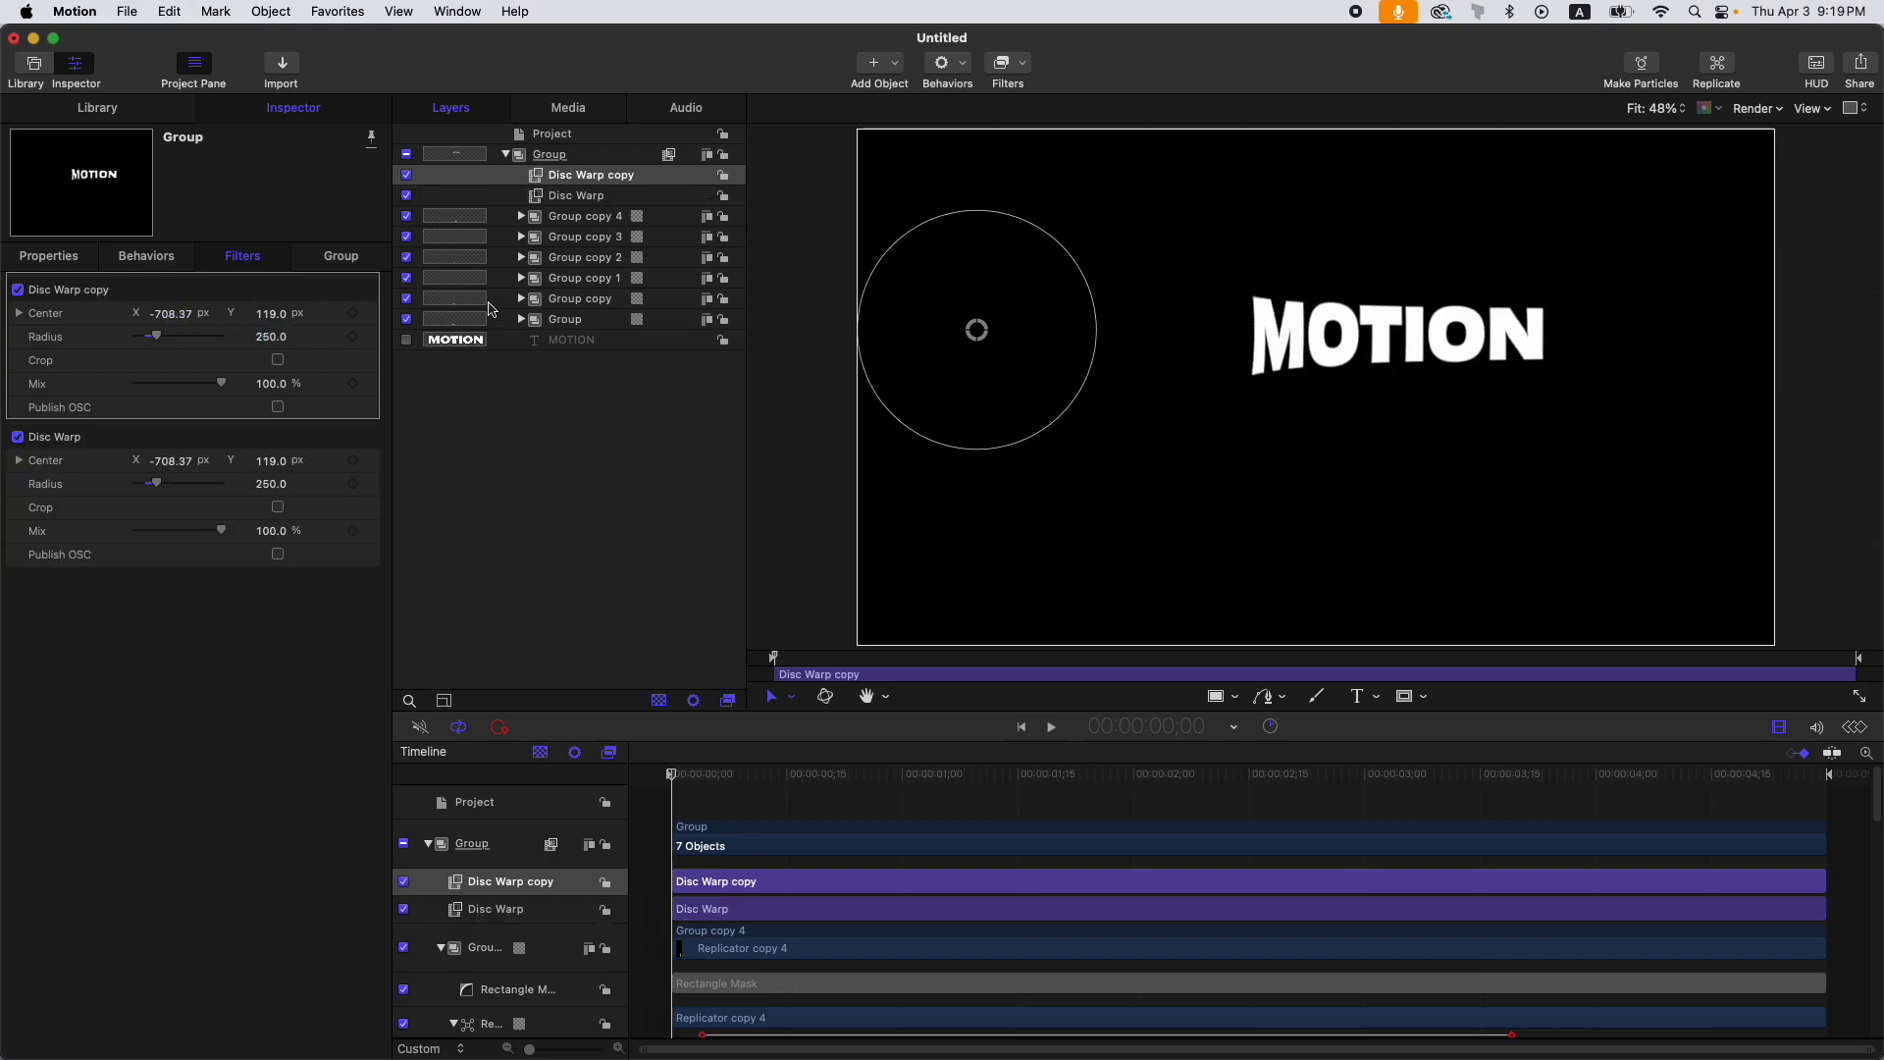
click(166, 315)
click(152, 314)
key(BackSpace)
key(Return)
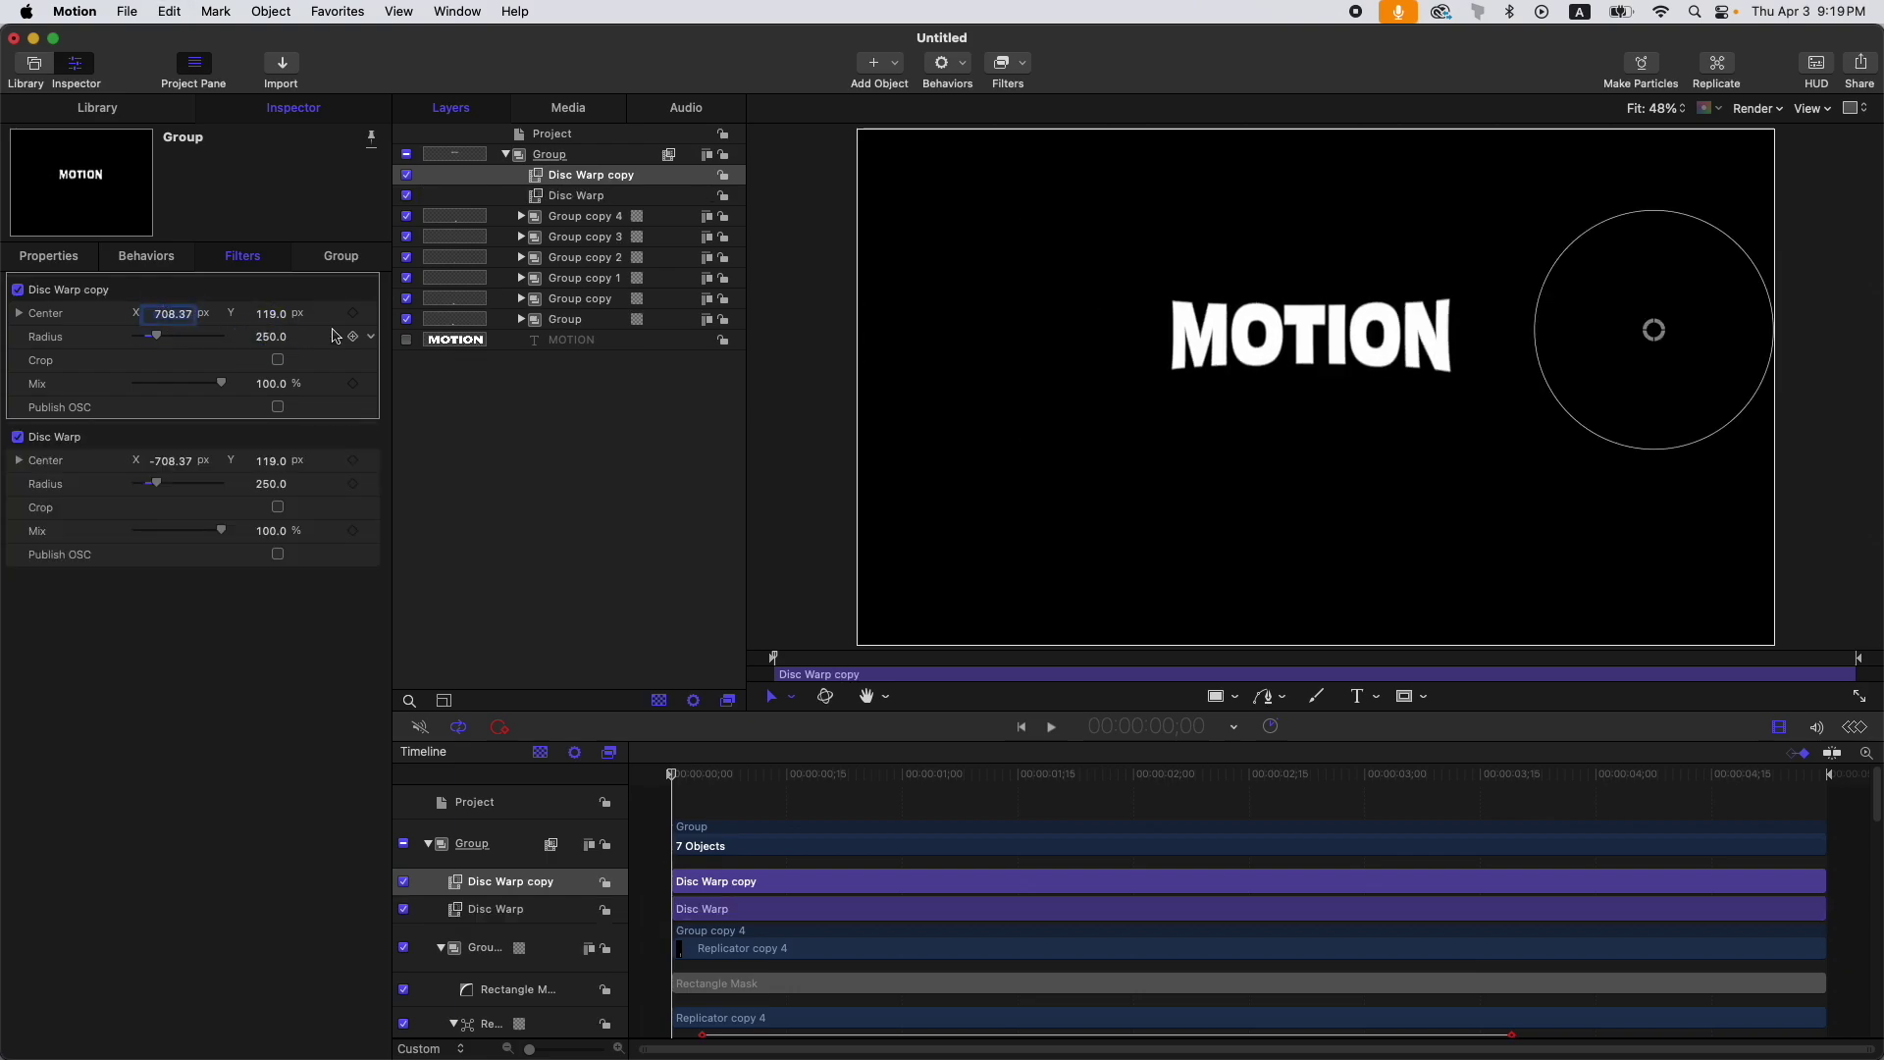
click(639, 545)
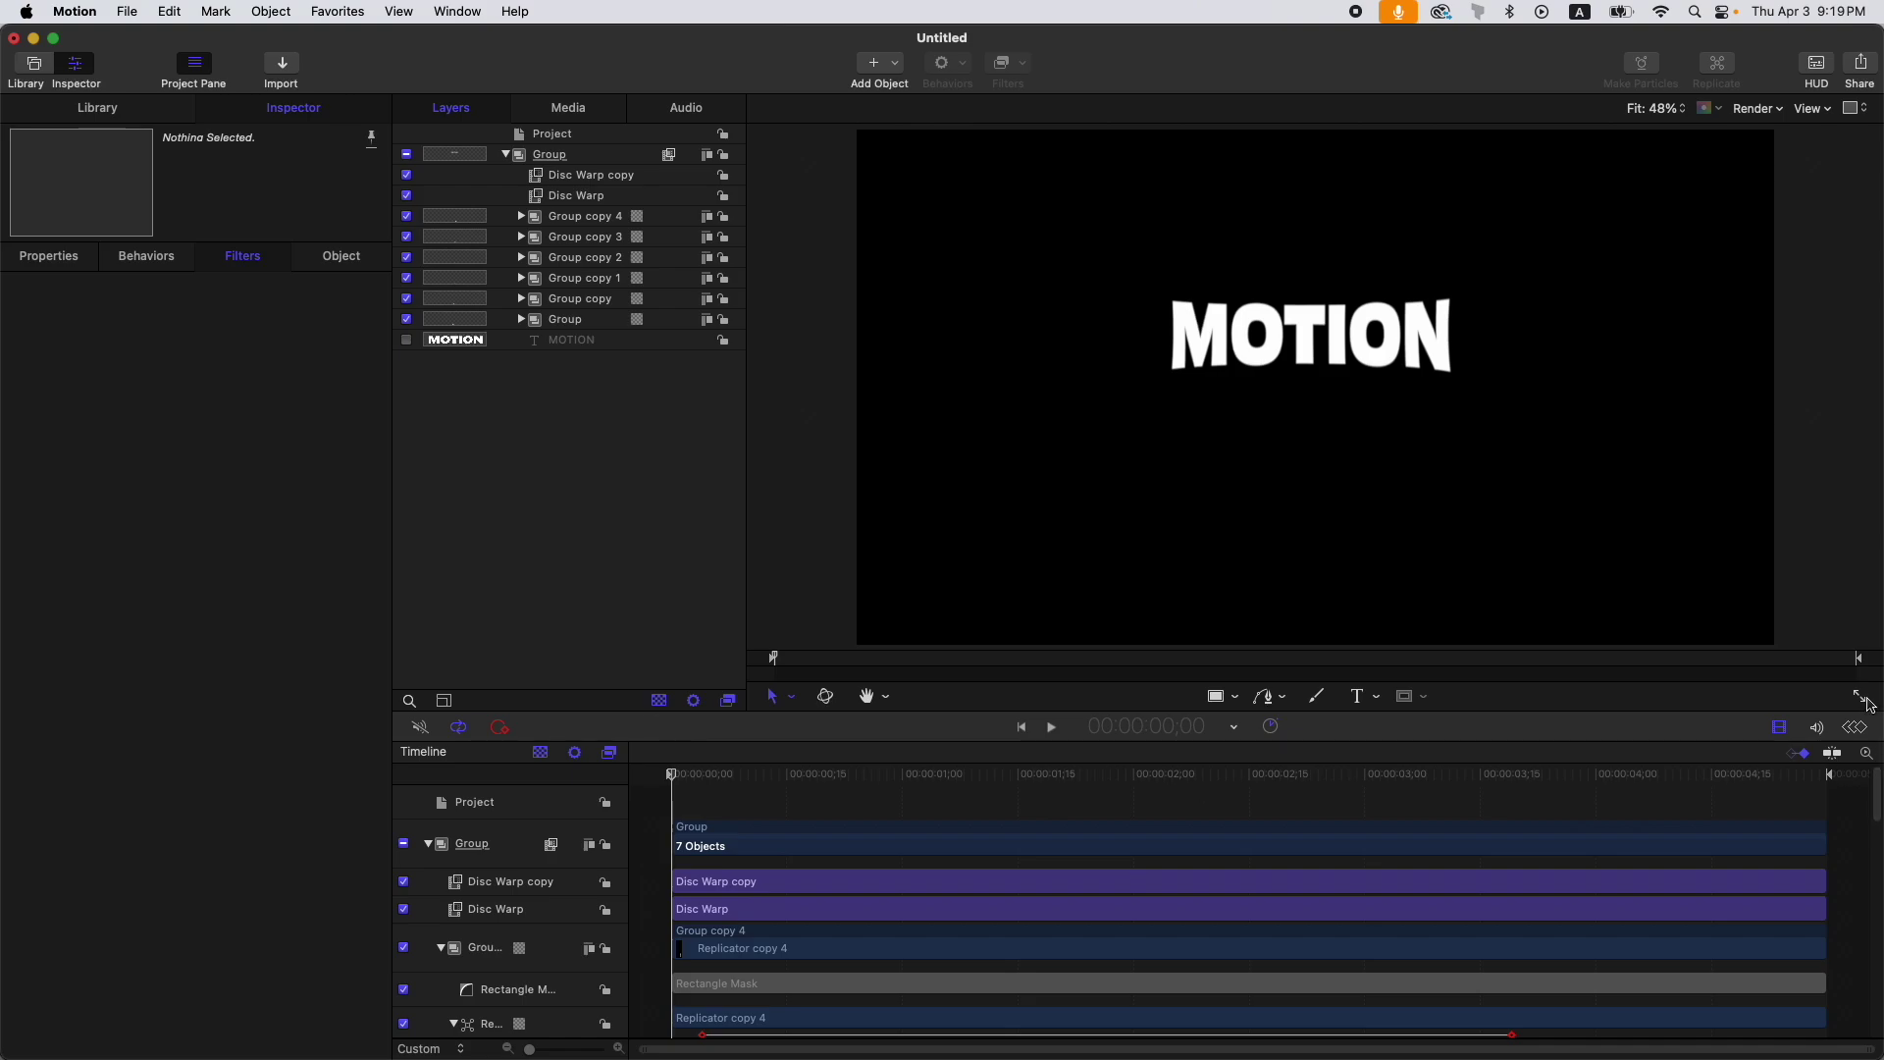